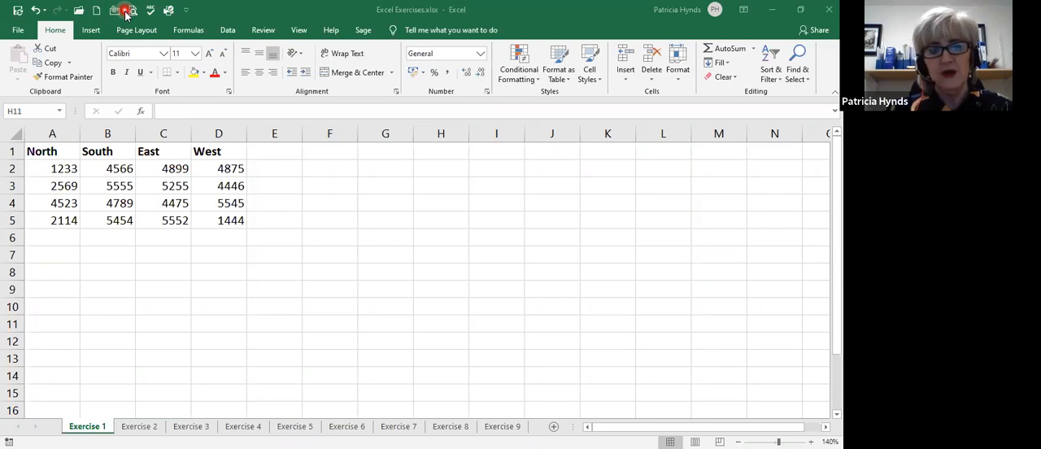
Review the commands offered for customizing the Quick Access Toolbar, including Redo and Email.
left_click(188, 12)
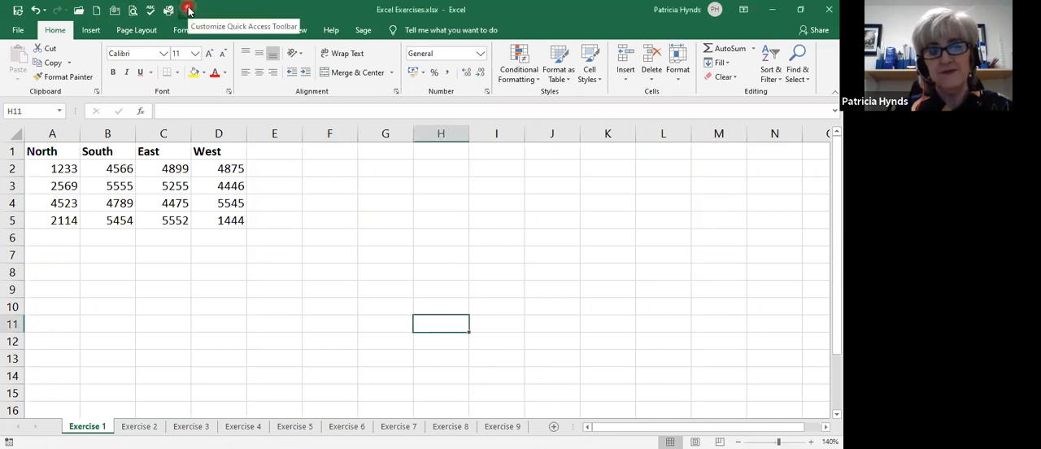
left_click(188, 10)
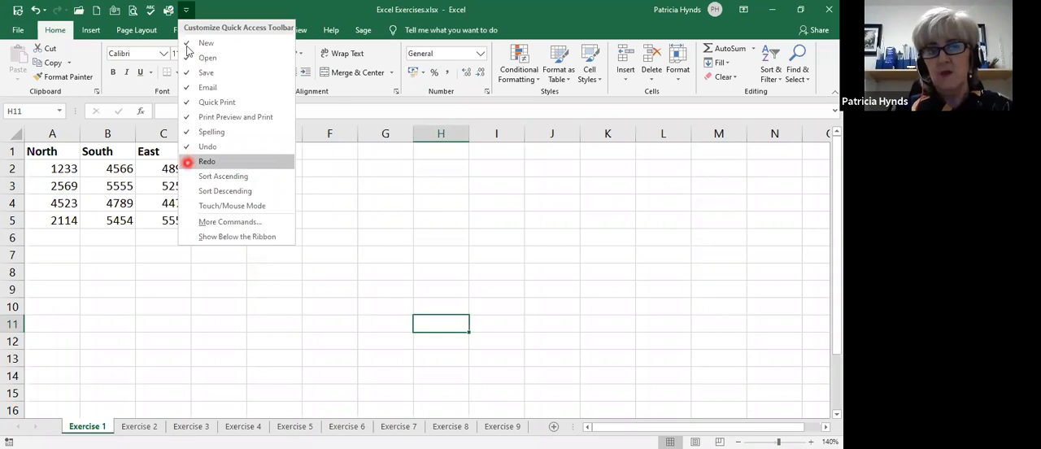
left_click(204, 162)
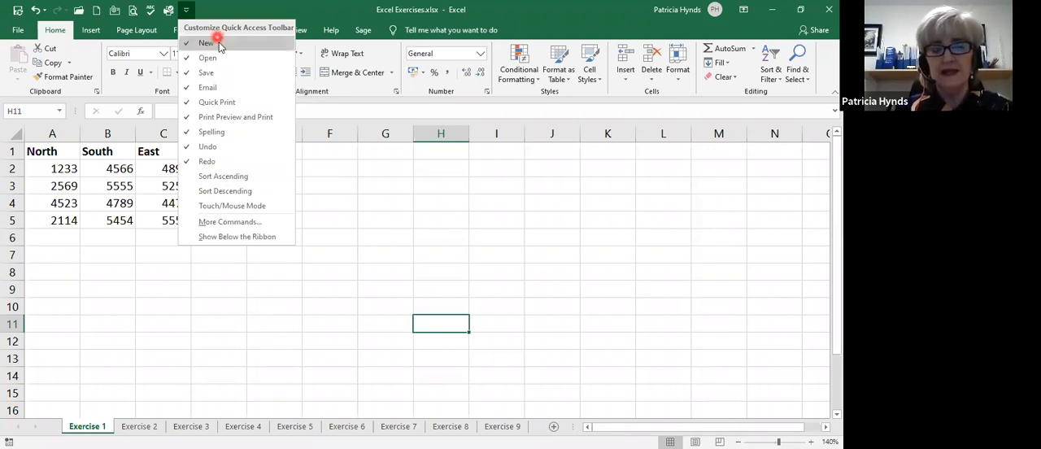
left_click(212, 89)
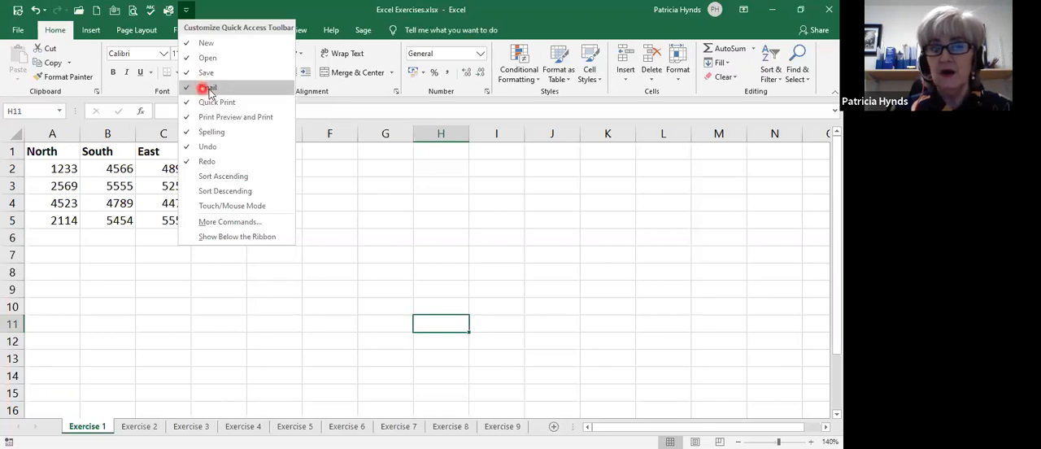
left_click(116, 14)
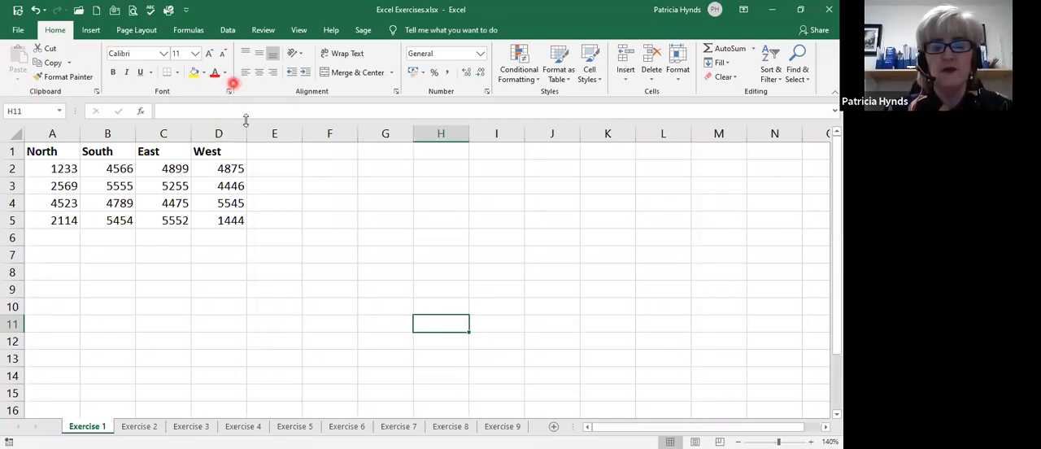
View the alignment settings in the Format Cells dialog and close it without applying anything.
left_click(396, 93)
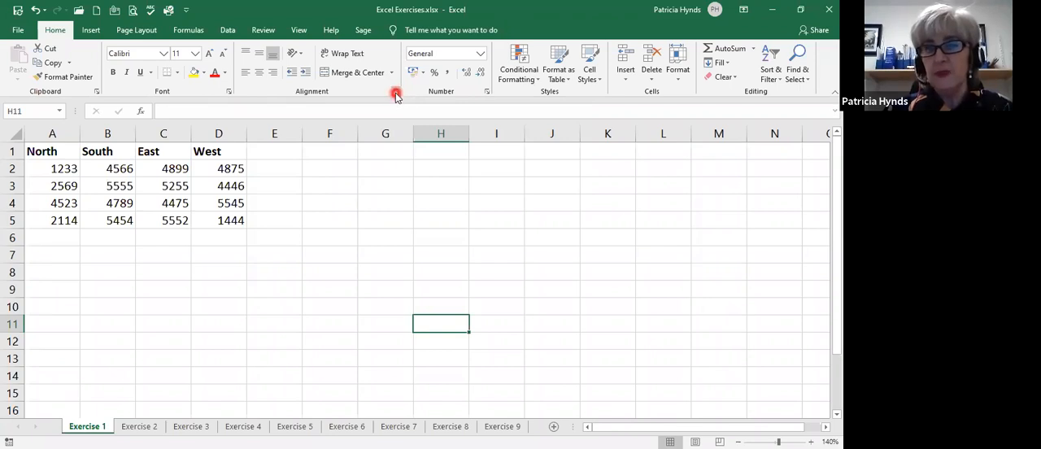
left_click(396, 94)
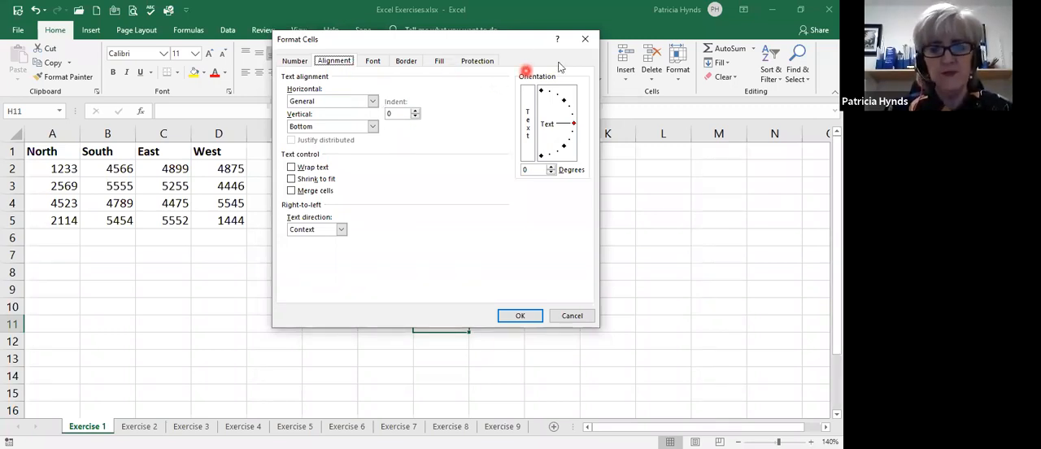
key("Escape")
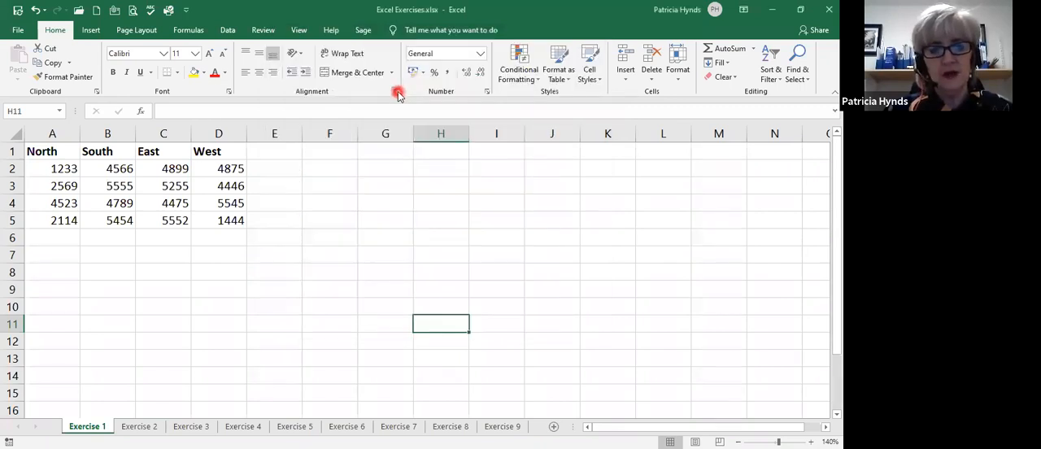
Select columns A to D one at a time, followed by individual rows from 1 down to 5.
left_click(63, 133)
left_click(106, 132)
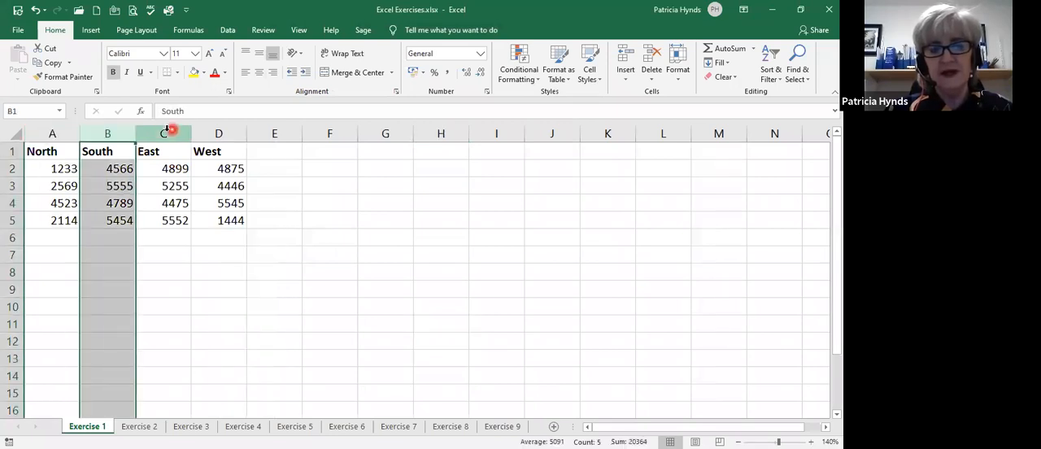
left_click(166, 132)
left_click(206, 132)
left_click(12, 151)
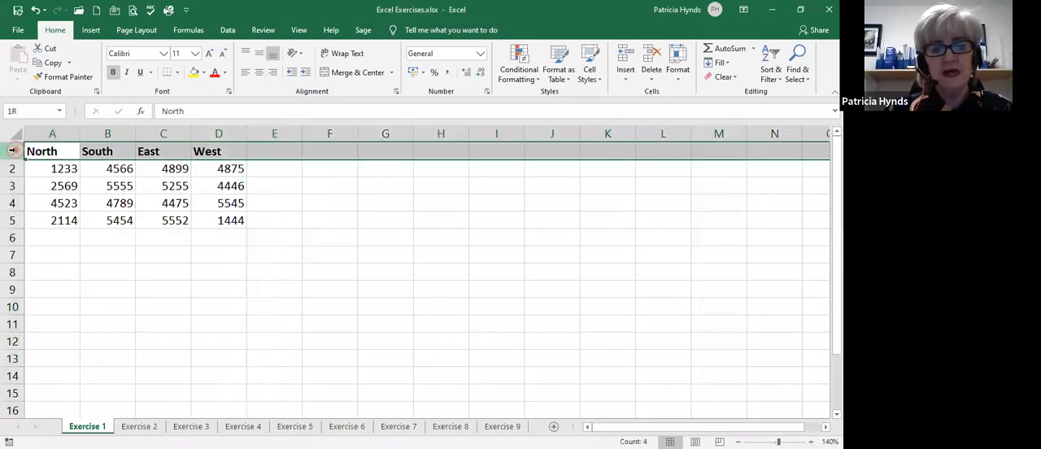
left_click(12, 186)
left_click(12, 202)
left_click(12, 220)
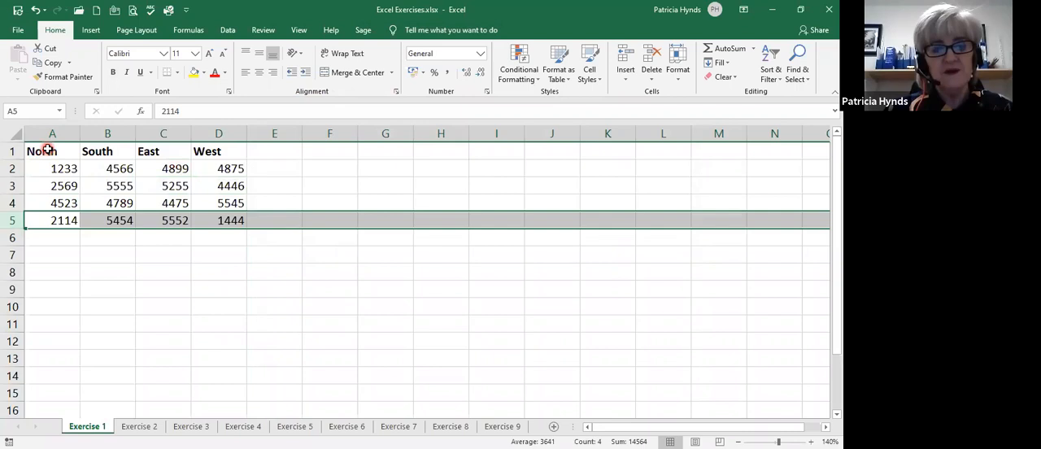
Select cells A1, B6 and A6 individually to check how cell references are shown.
left_click(47, 150)
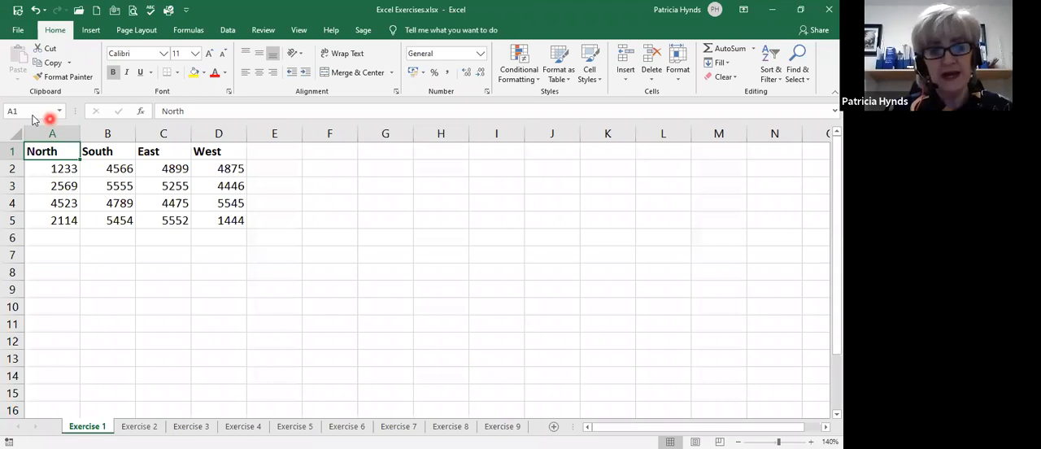
left_click(126, 235)
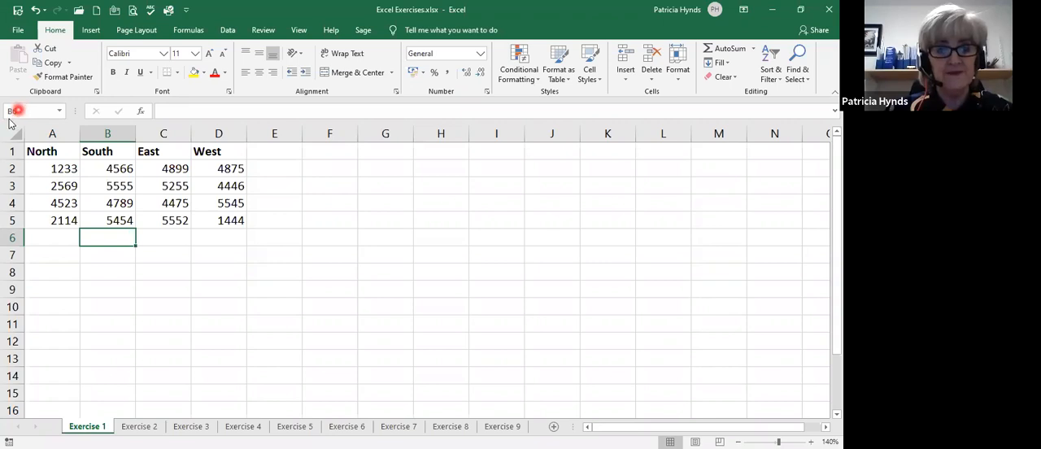
left_click(51, 150)
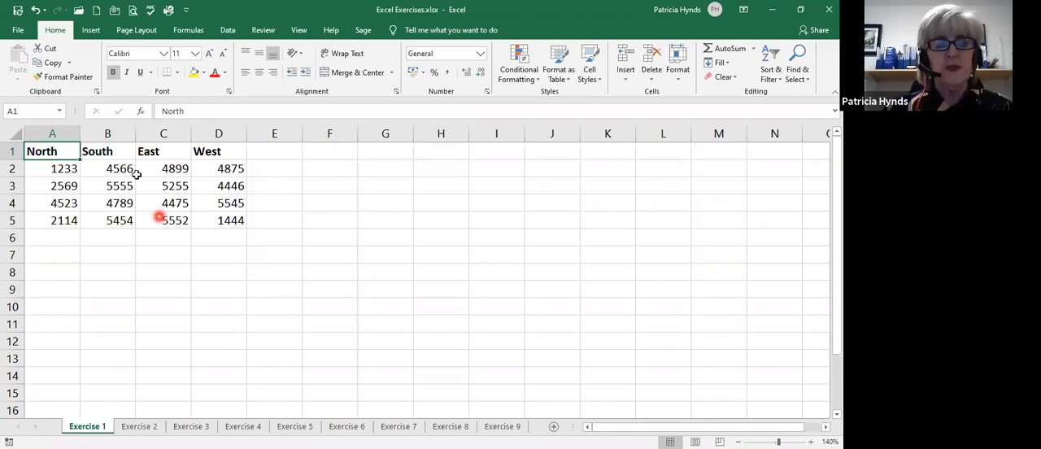
left_click(65, 238)
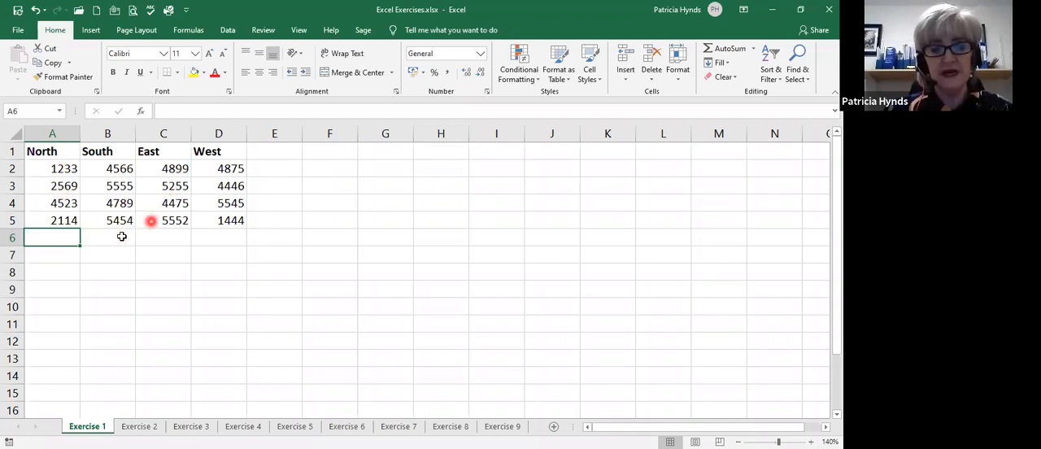
Replace the 6 in cell A3 with the letter O, and undo the edit.
left_click(63, 186)
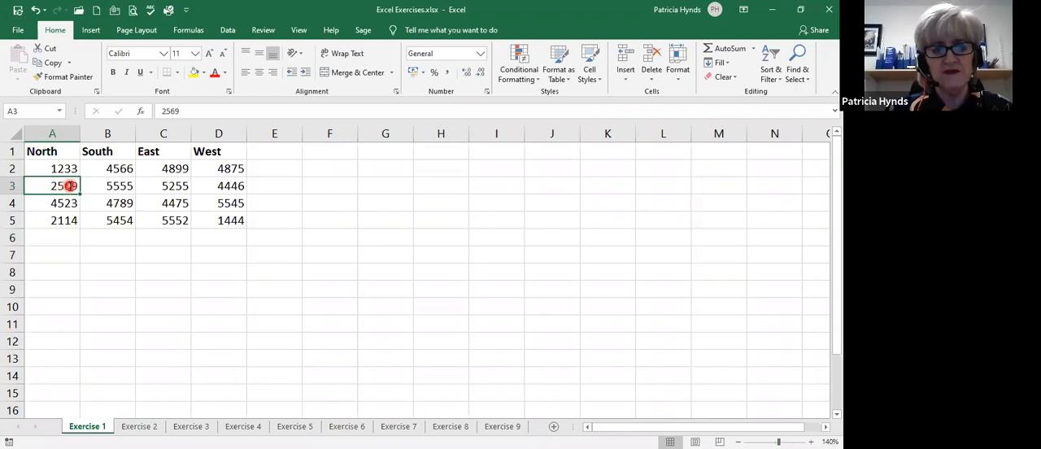
double_click(71, 185)
key("BackSpace")
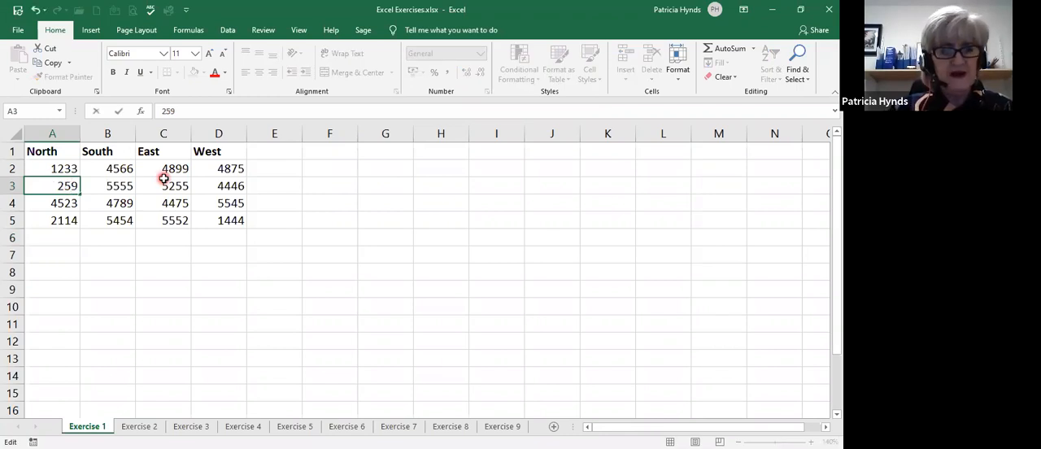
type("0")
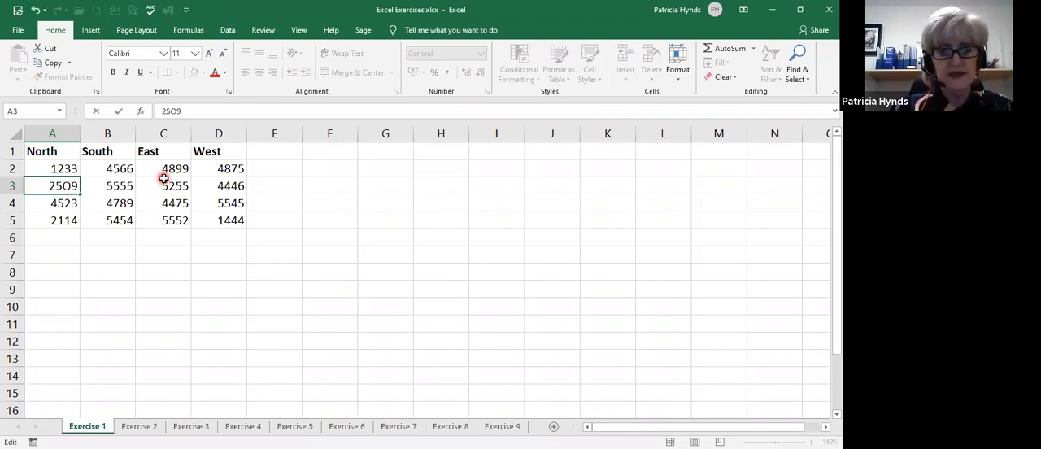
key("Return")
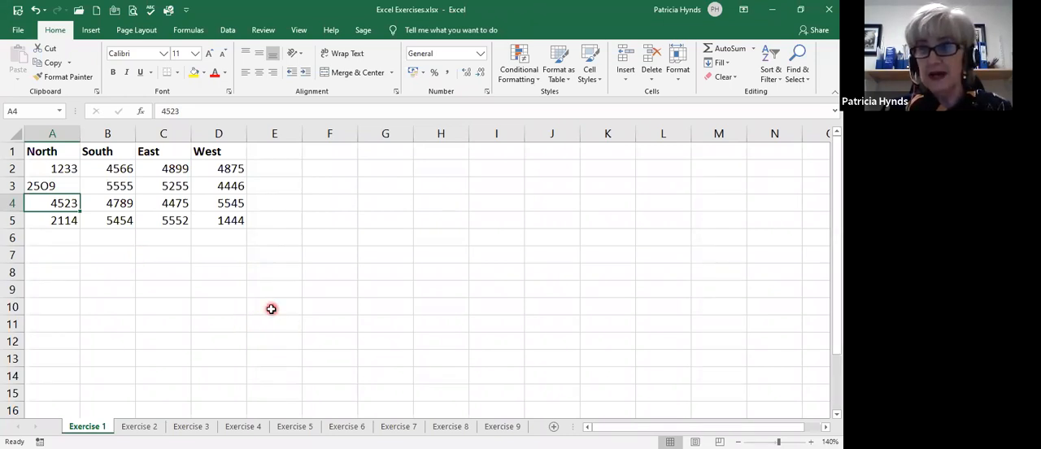
key("ctrl+z")
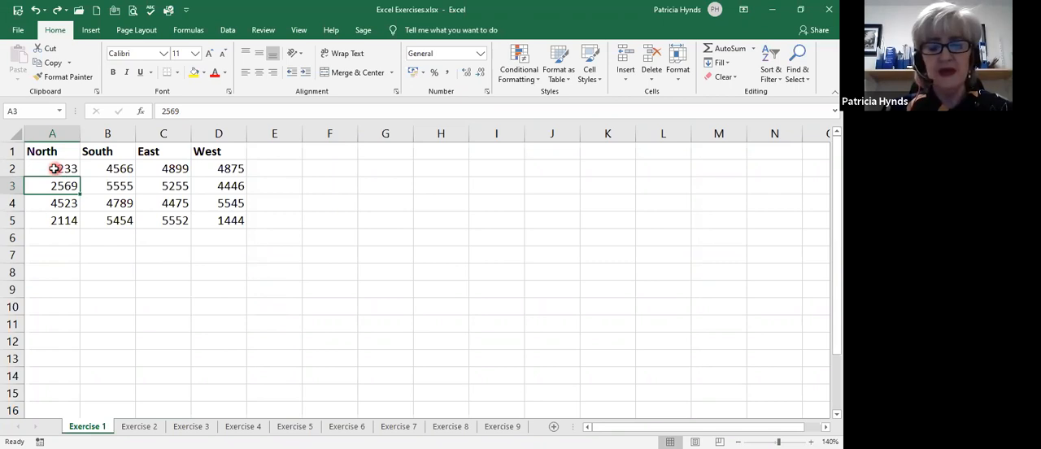
Apply the Accounting number format in pounds to A2:D5 and enter 25.69 in cell A3.
left_click_drag(51, 168, 224, 222)
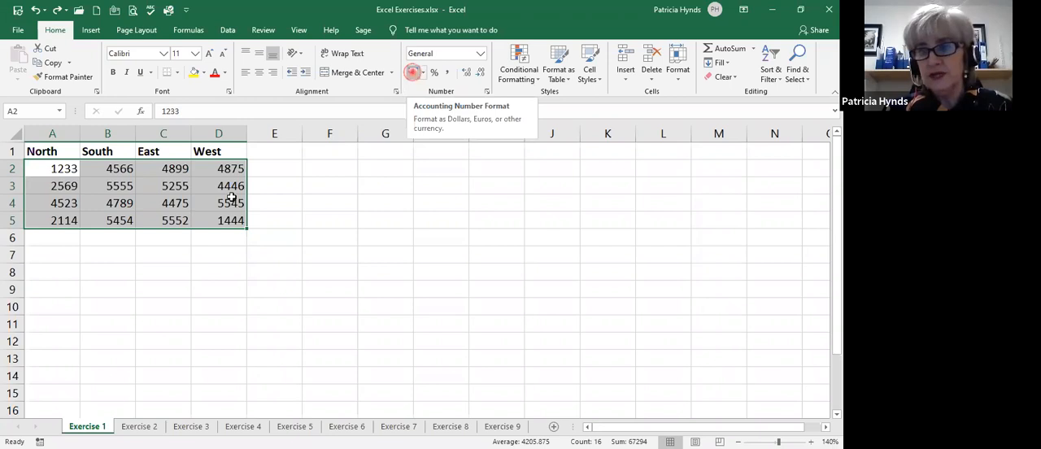
left_click(413, 71)
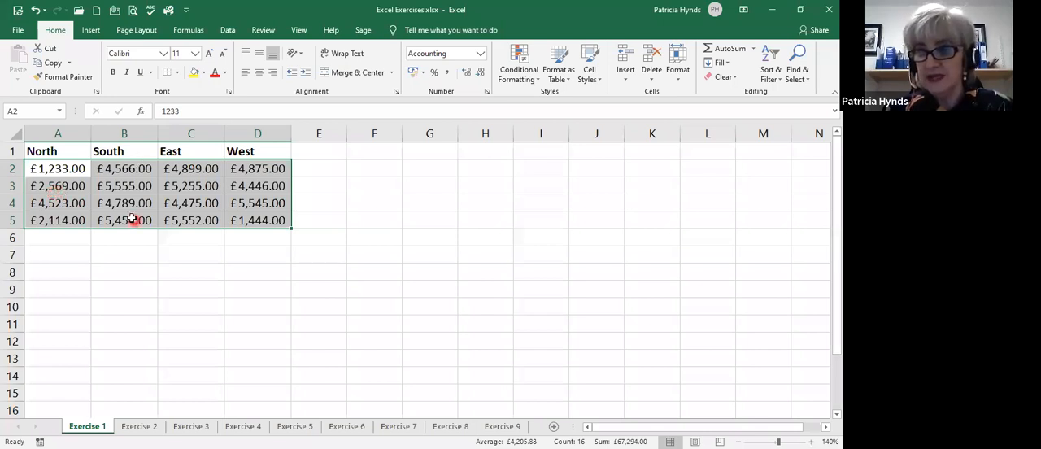
left_click(63, 187)
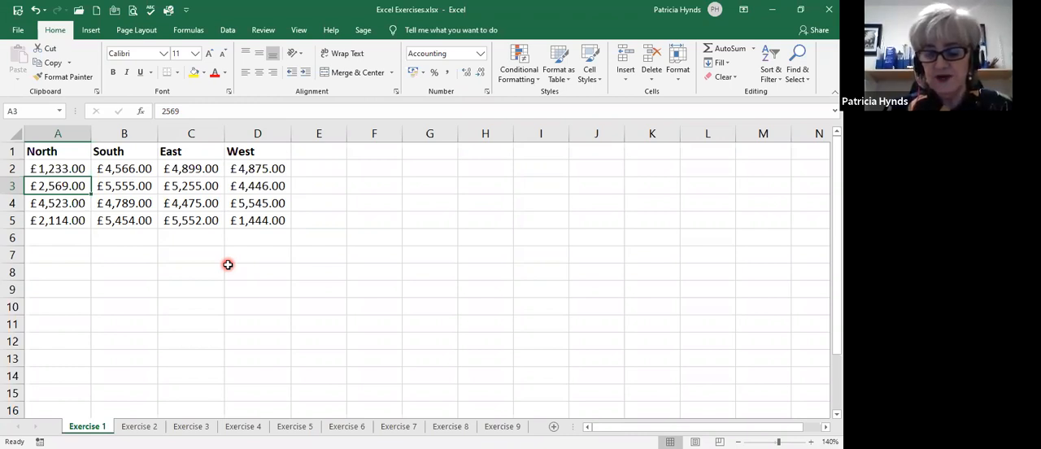
type("25.69")
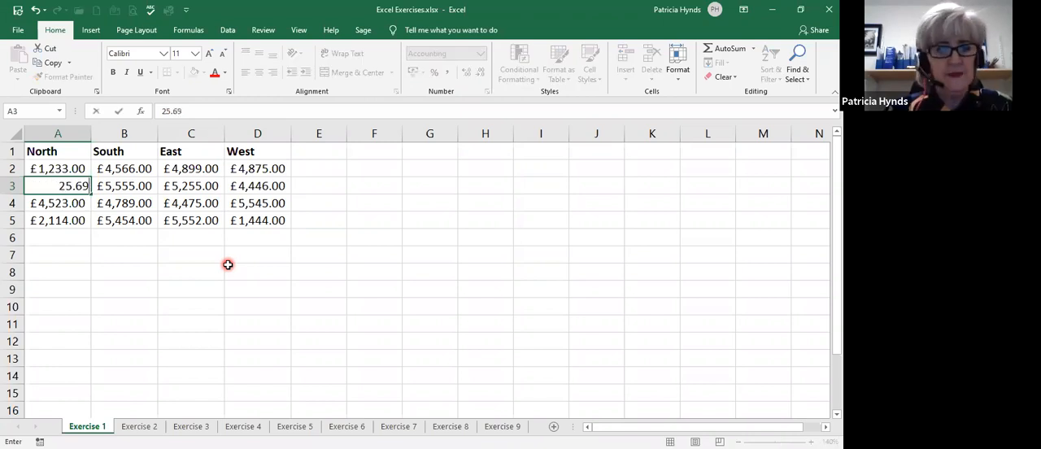
key("Return")
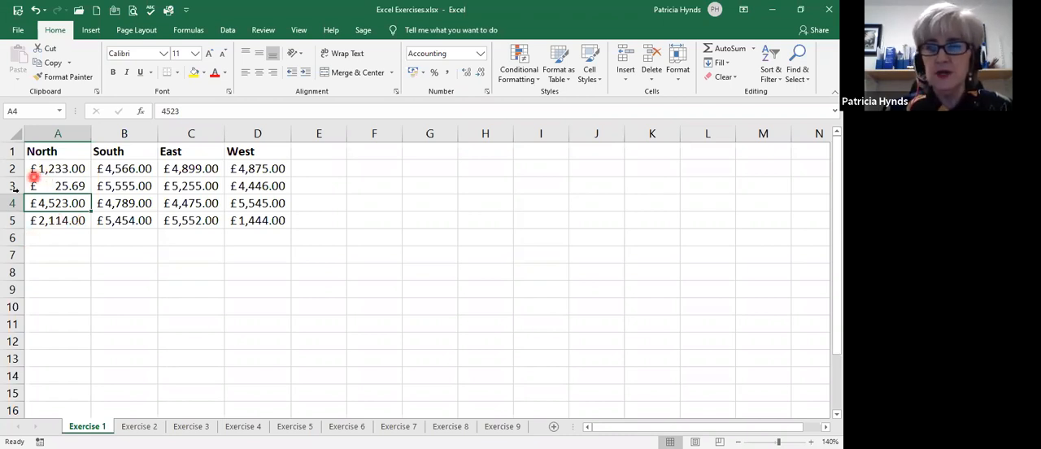
Apply the Currency number format to the figures in A2:D5.
left_click(54, 168)
left_click_drag(133, 172, 252, 221)
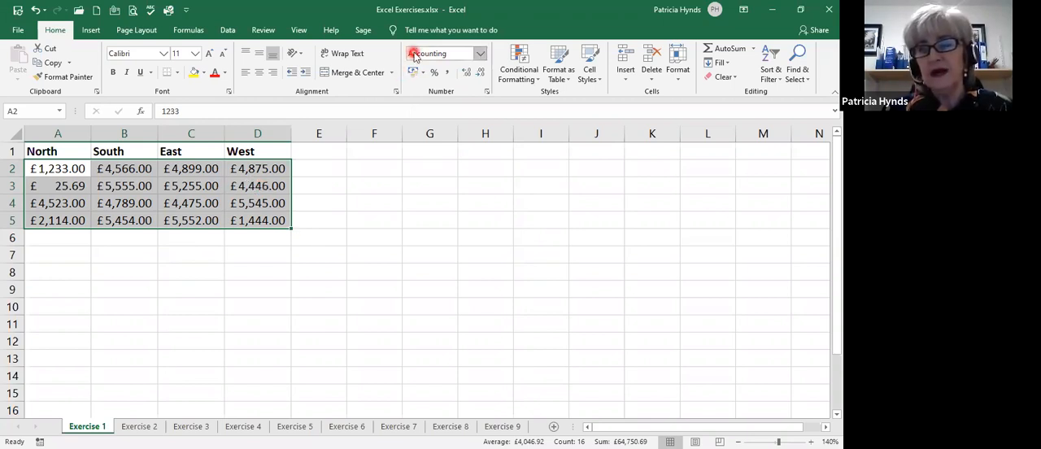
left_click(482, 54)
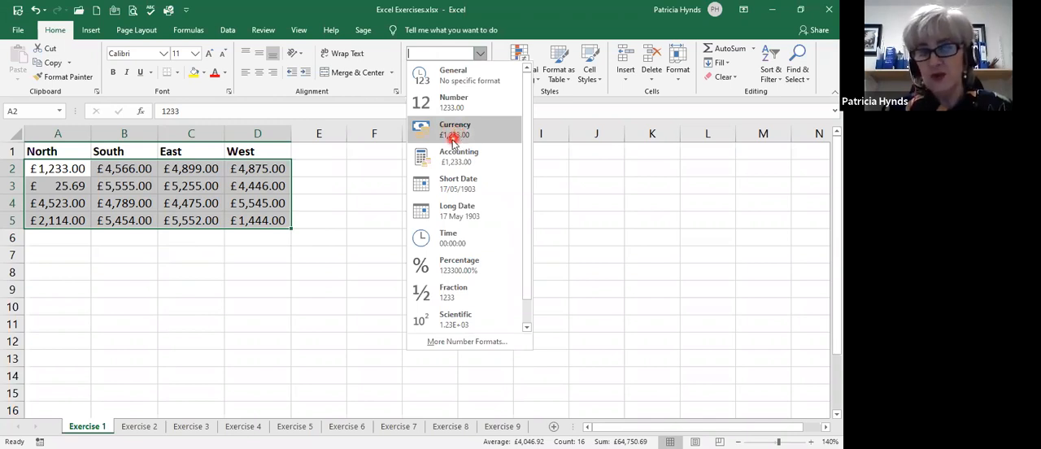
left_click(446, 139)
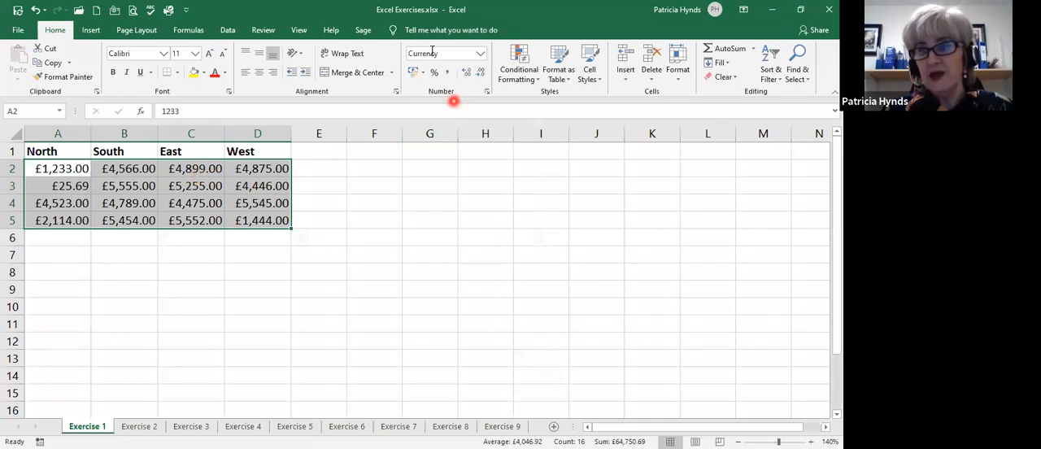
left_click(480, 54)
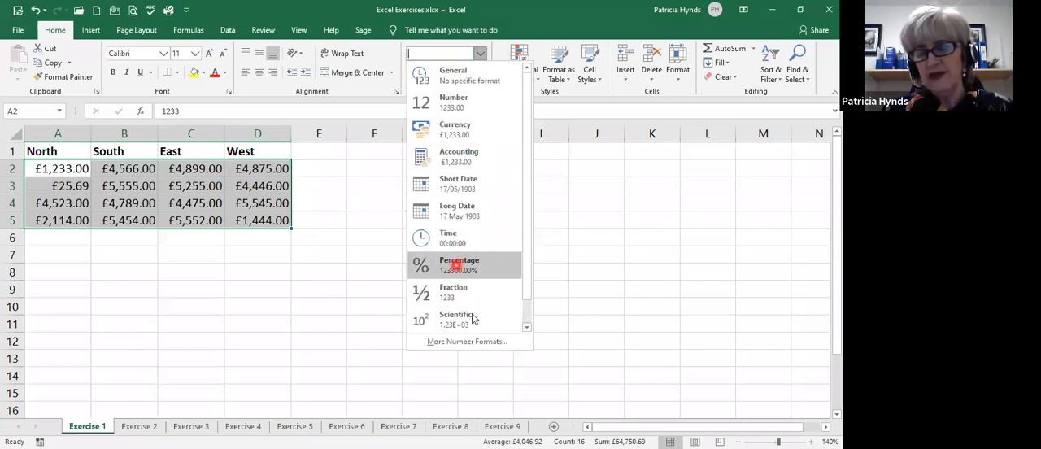
left_click(435, 49)
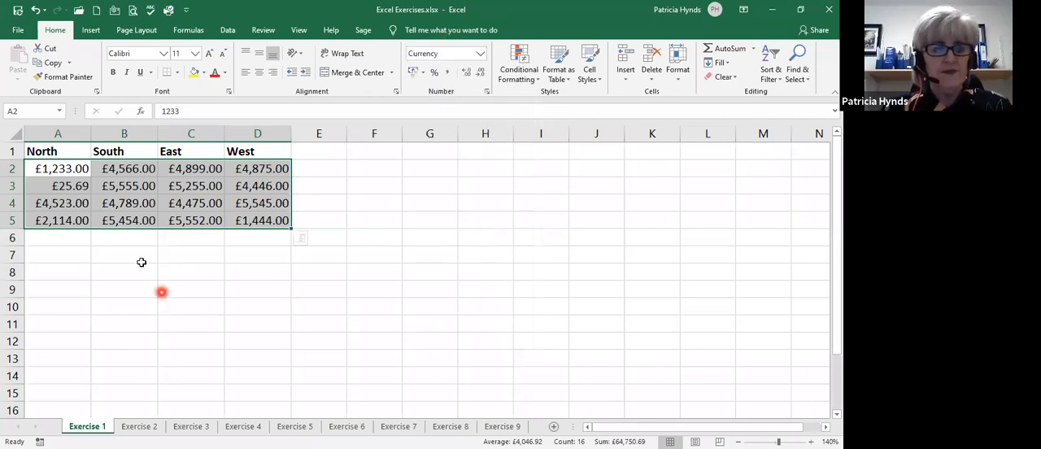
Set the value of cell A3 in the North column to 2569.
left_click(69, 240)
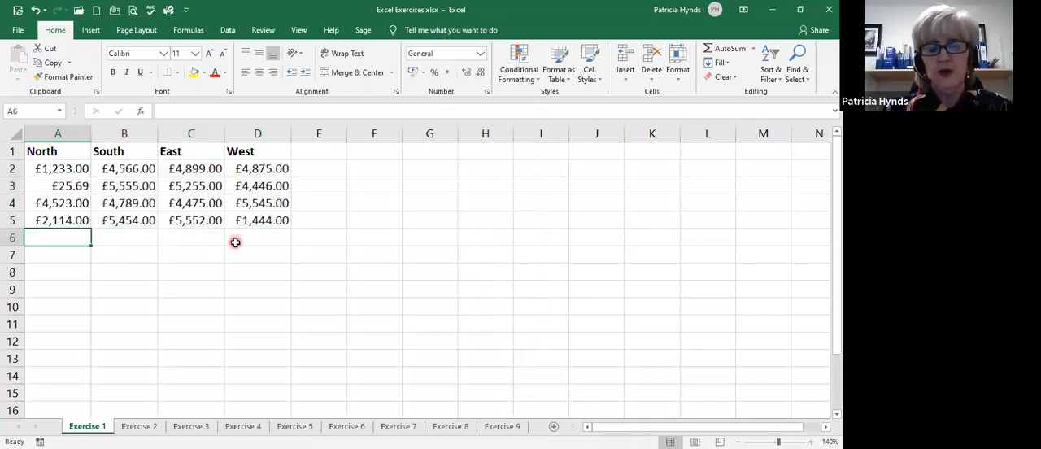
left_click(69, 186)
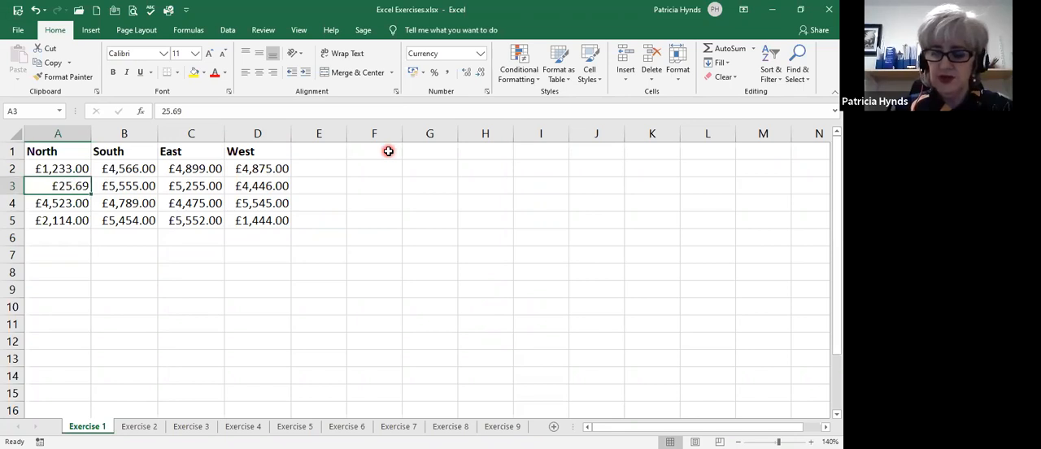
type("2569")
key("Return")
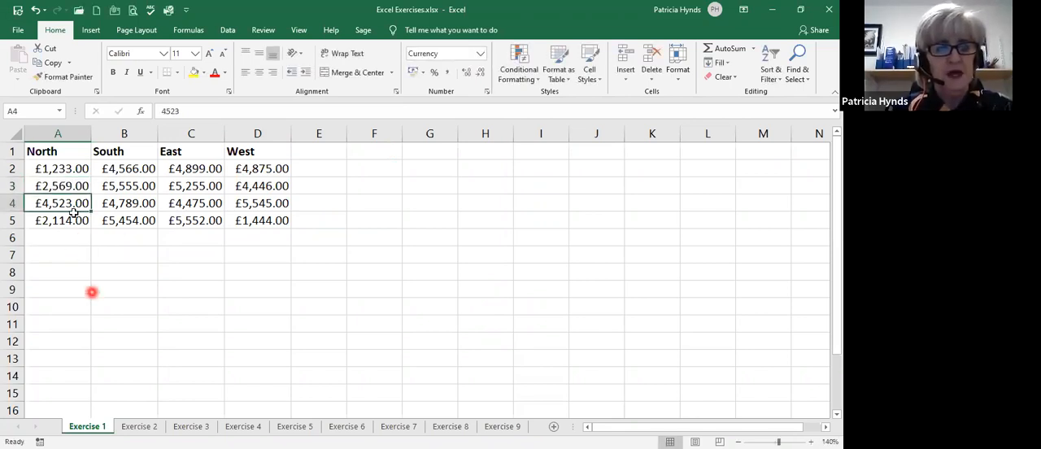
Total the North figures A2:A5 in cell A6 with AutoSum and fill the formula across to D6.
left_click(65, 237)
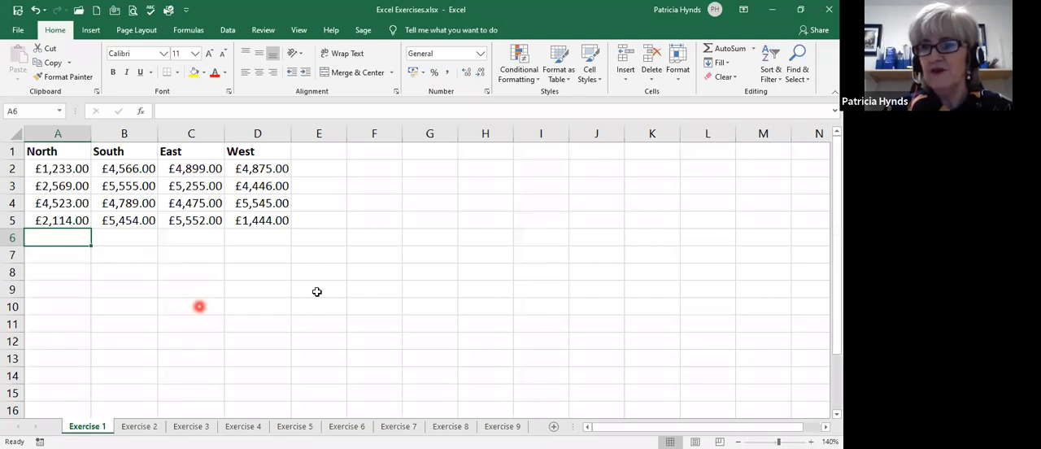
left_click(709, 48)
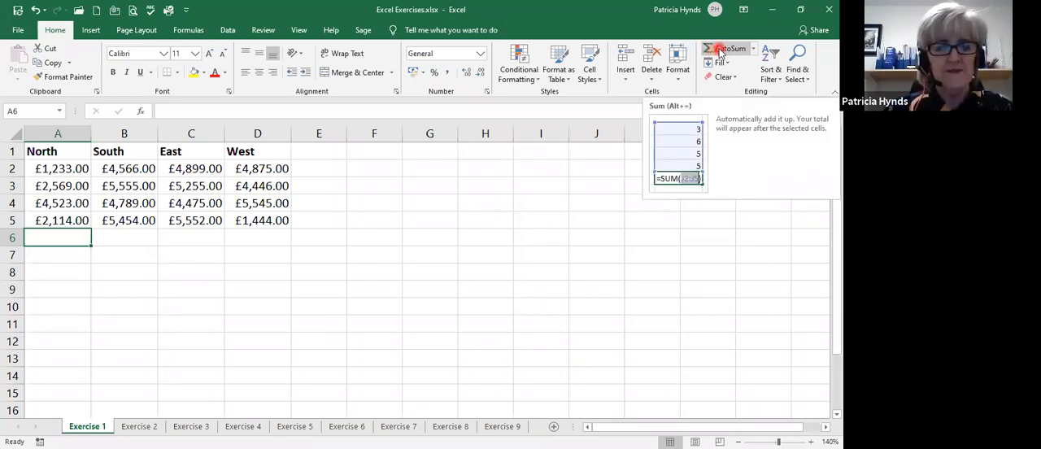
left_click(720, 52)
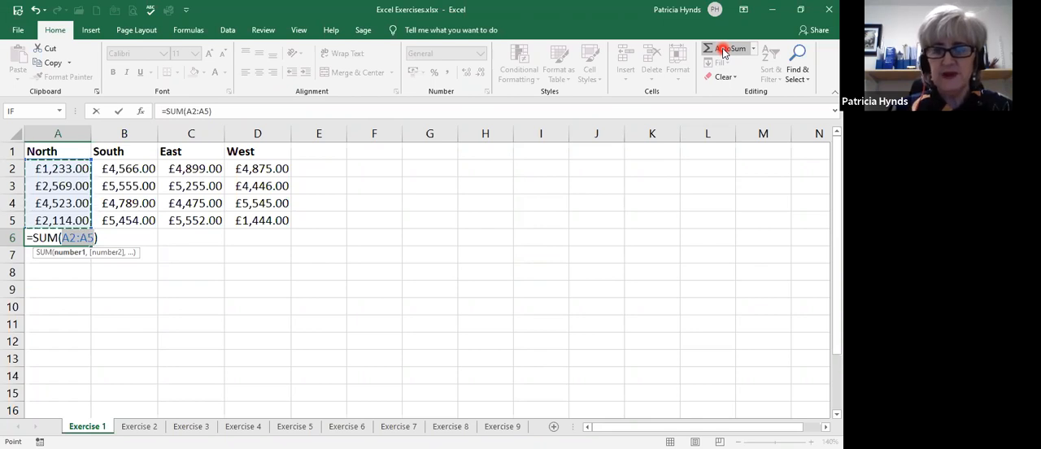
key("Return")
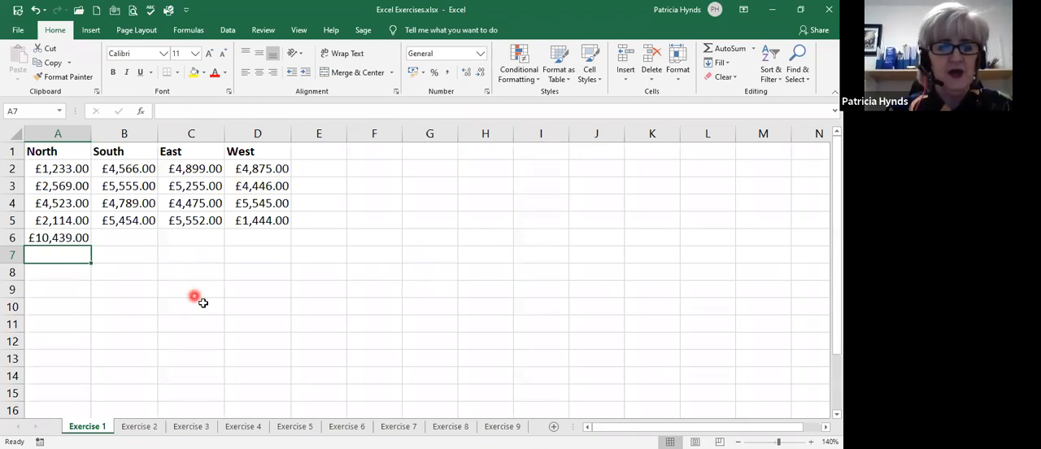
left_click(49, 242)
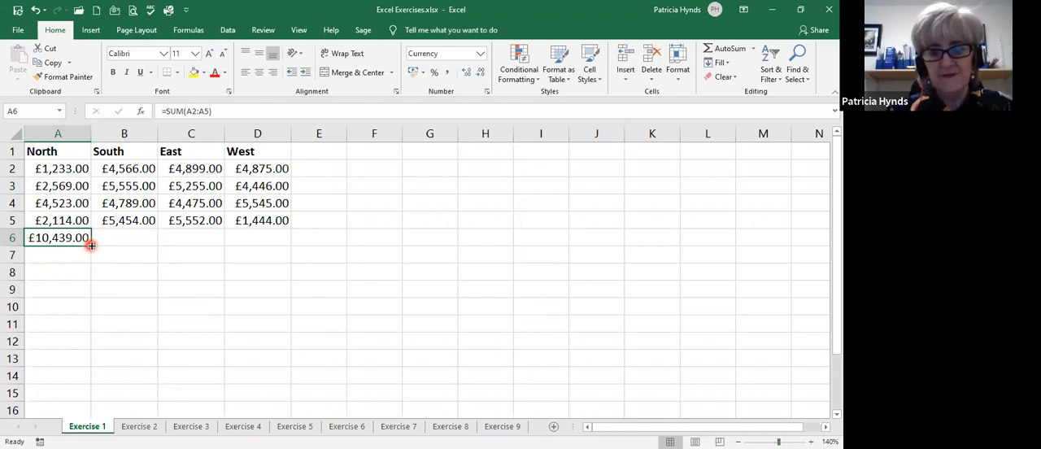
left_click_drag(91, 245, 280, 244)
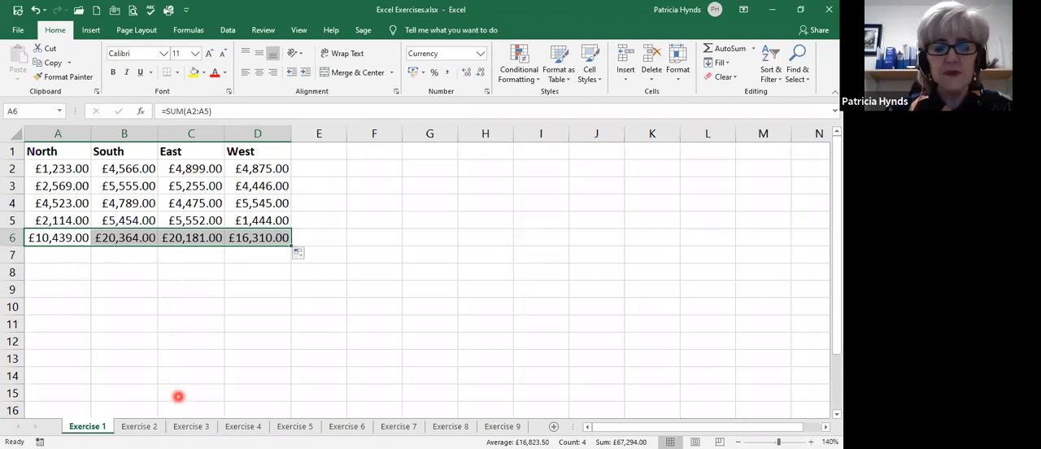
On the Exercise 2 sheet, apply the Accounting number format in pounds to the Net amount in B3.
left_click(139, 427)
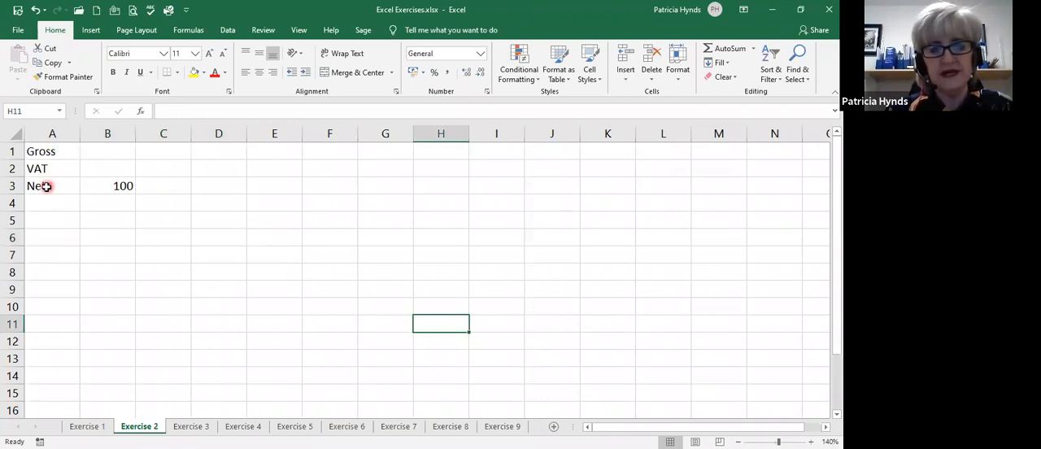
left_click(116, 185)
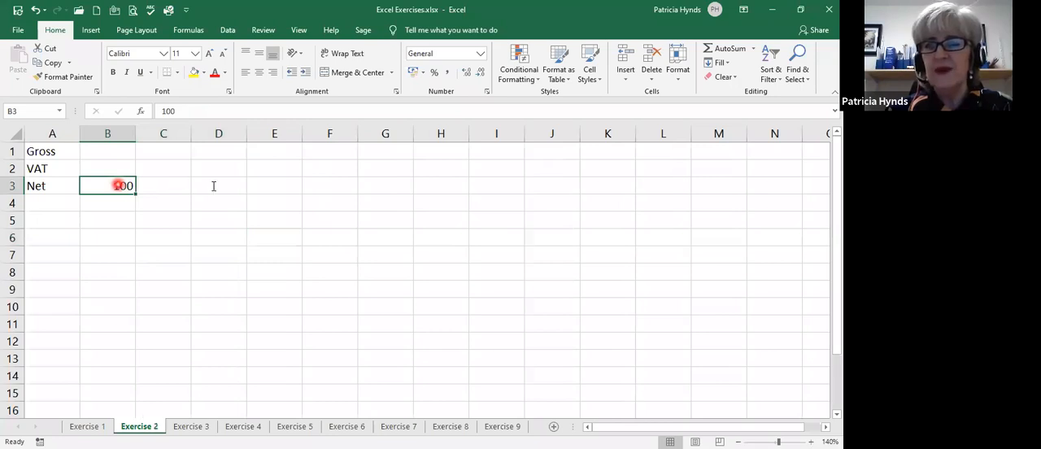
left_click(411, 75)
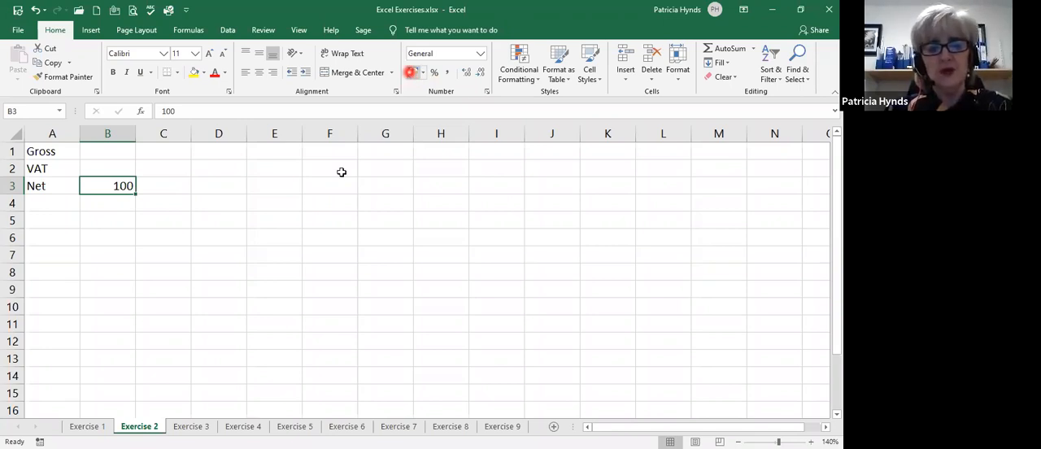
left_click(110, 186)
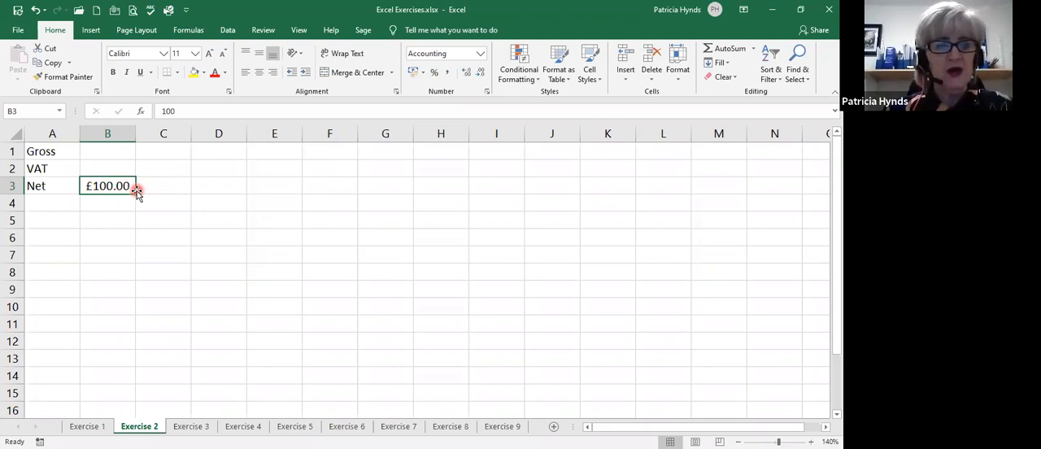
Calculate the VAT in cell B2 as 20% of the Net amount with the formula =B3*20%.
left_click(97, 166)
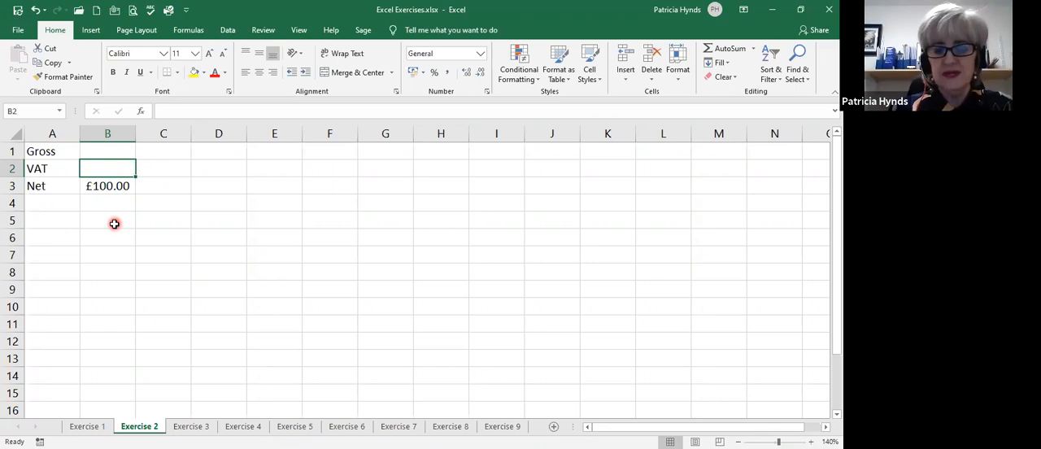
type("=")
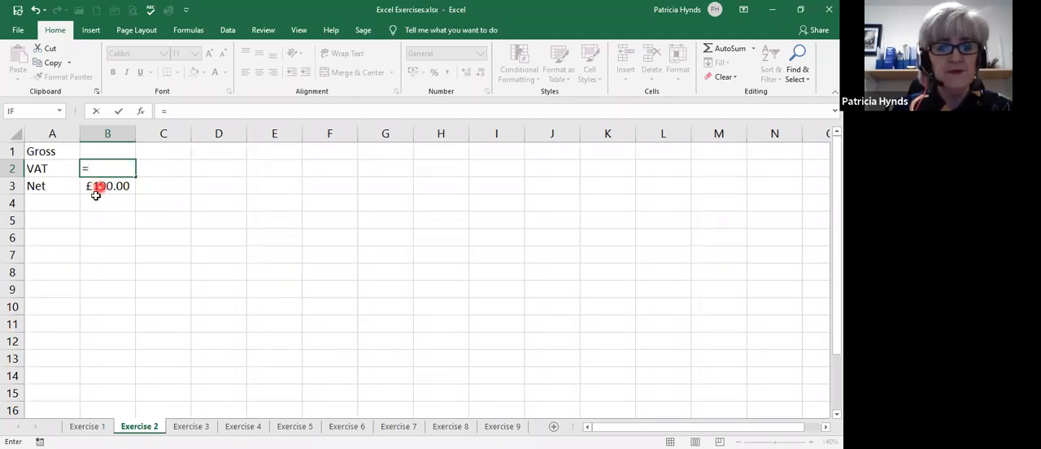
left_click(103, 187)
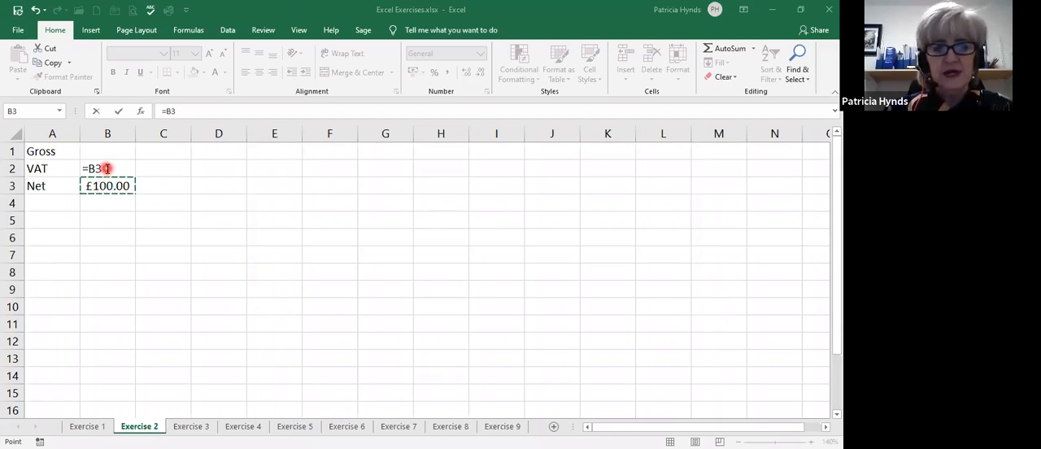
double_click(108, 168)
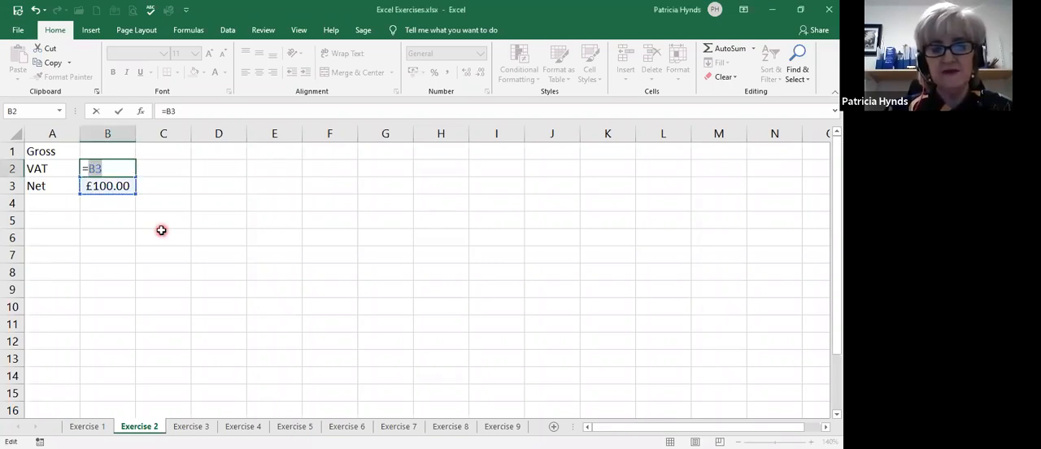
left_click(125, 168)
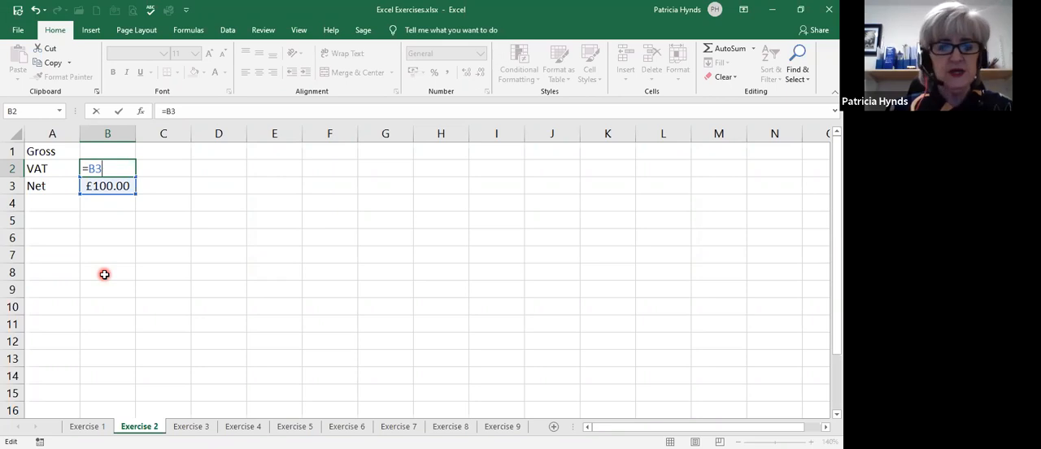
type("*")
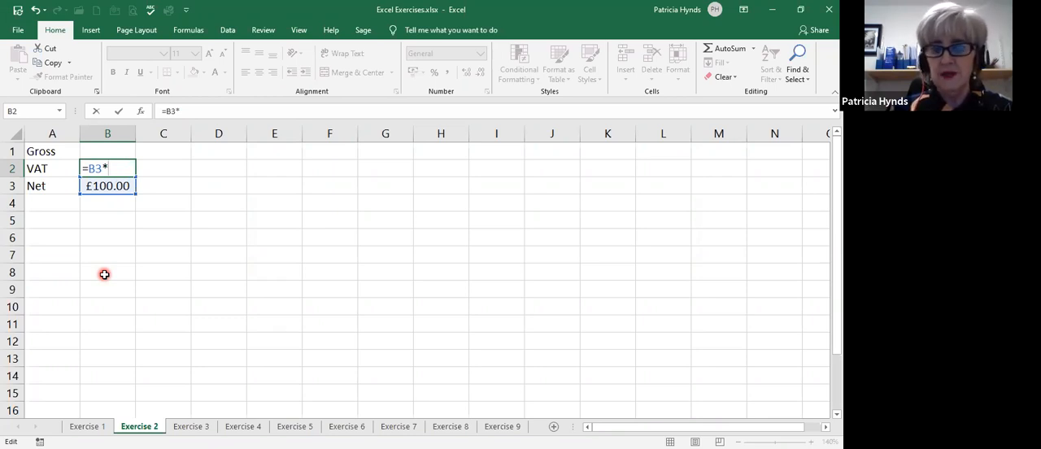
type("20%")
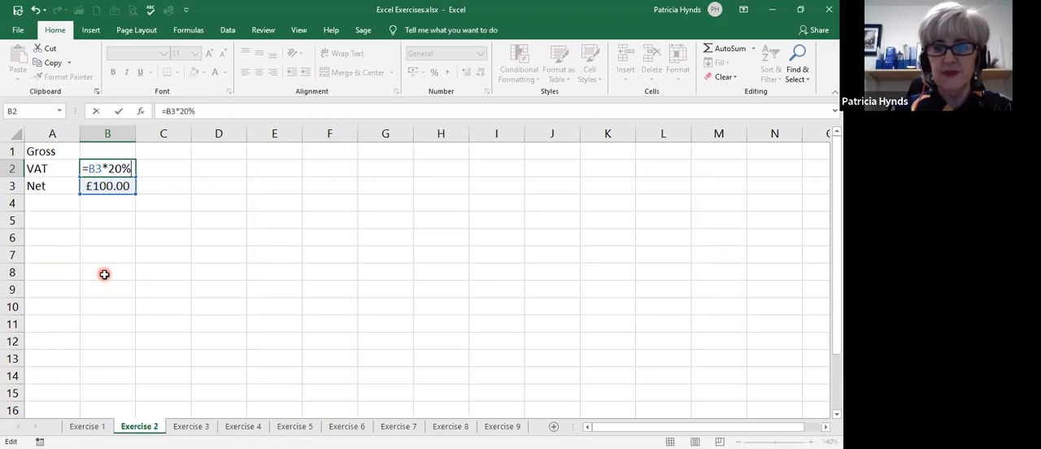
key("Return")
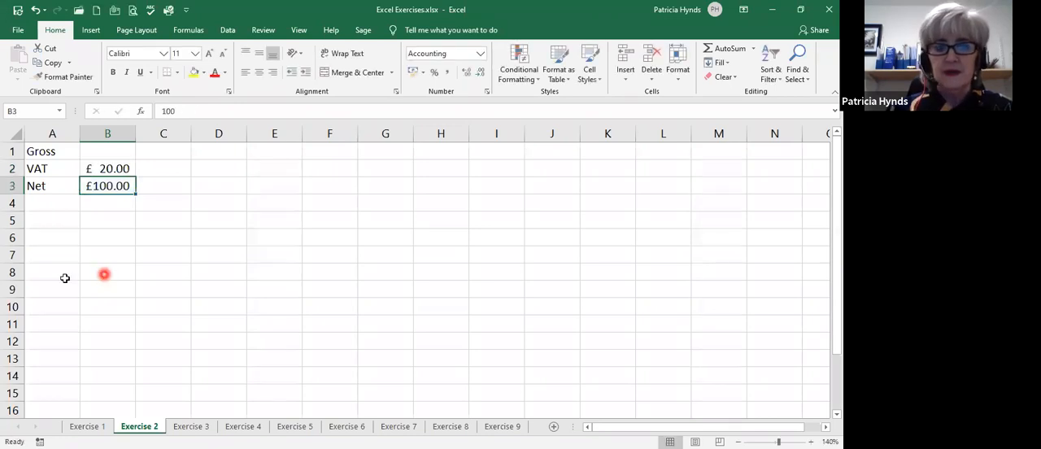
Calculate the Gross amount in cell B1 by adding Net and VAT with the formula =B3+B2.
left_click(105, 150)
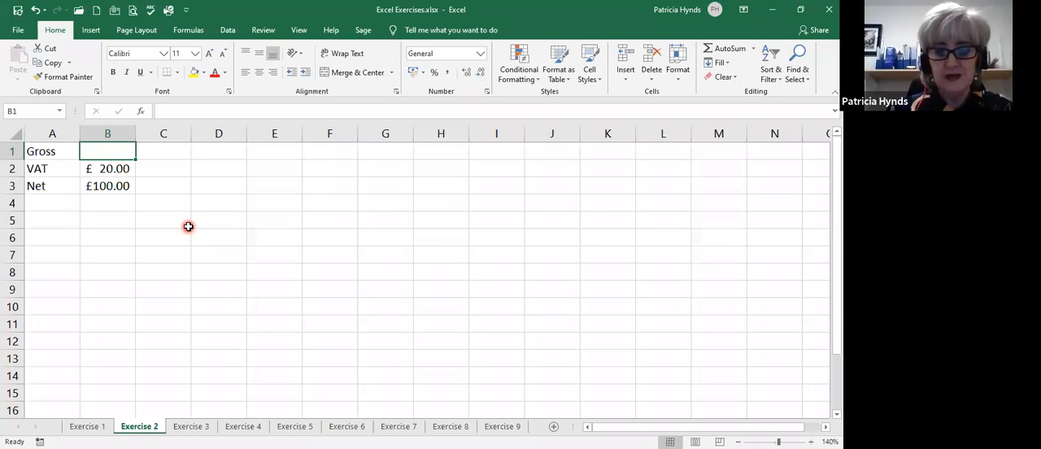
type("=")
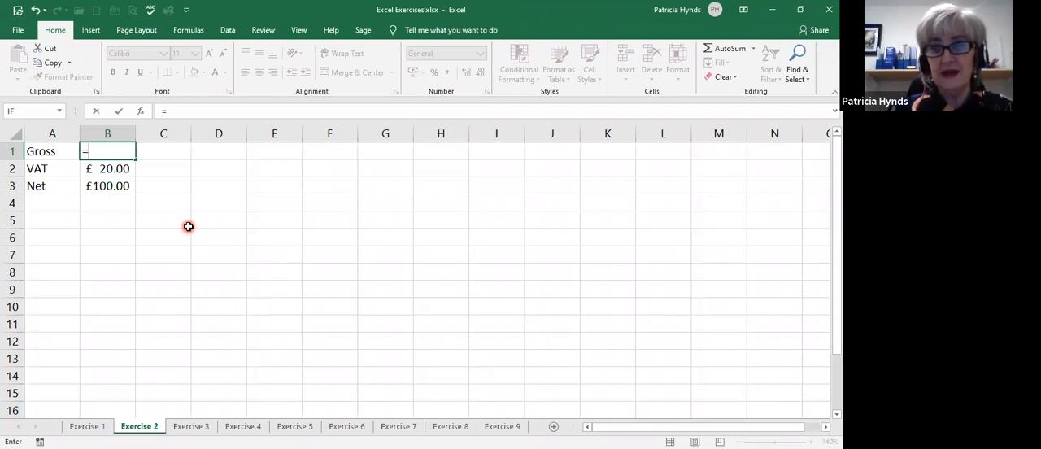
left_click(106, 186)
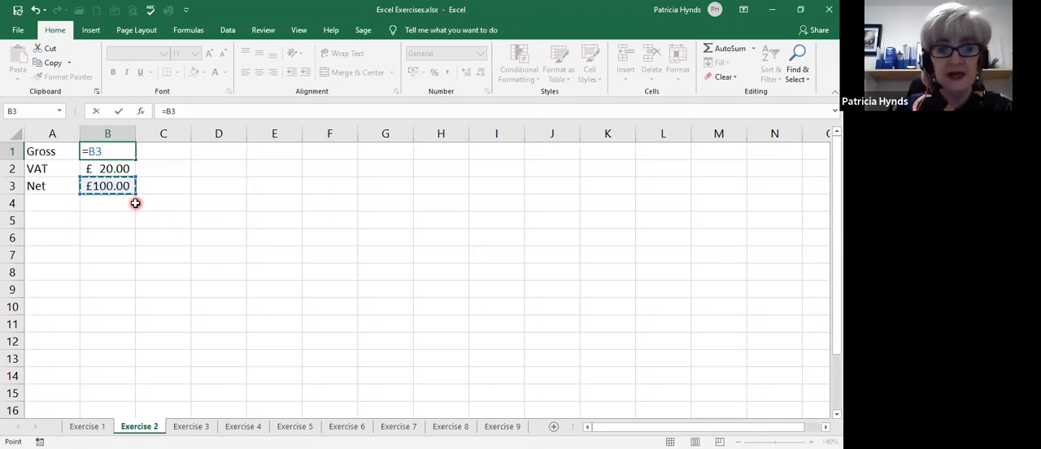
type("+")
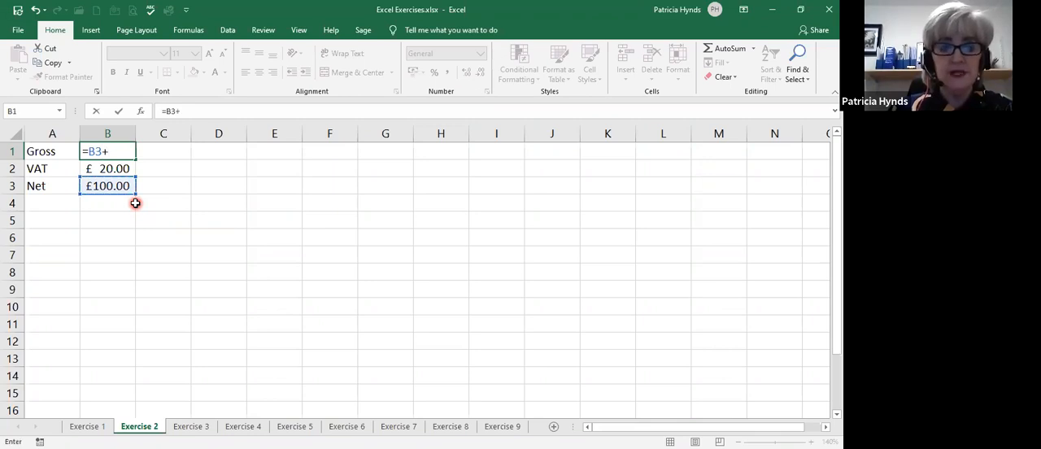
left_click(108, 170)
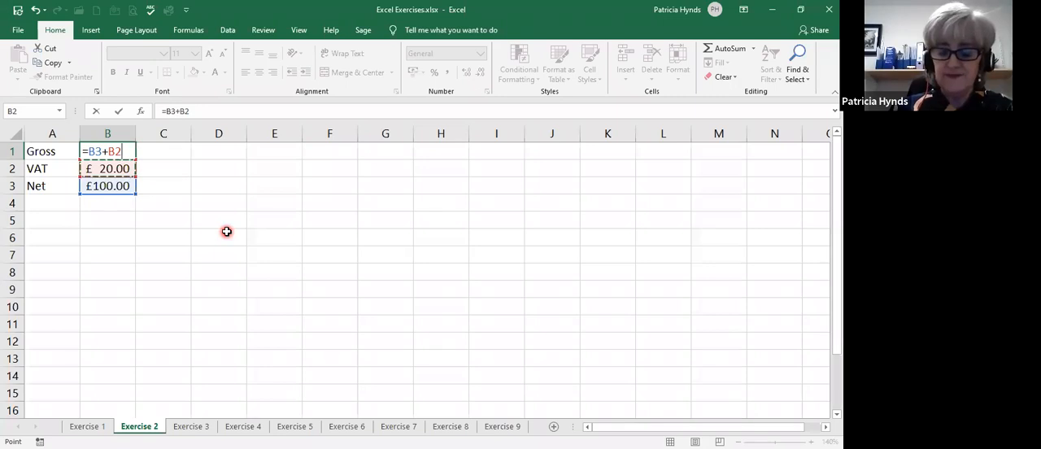
key("Return")
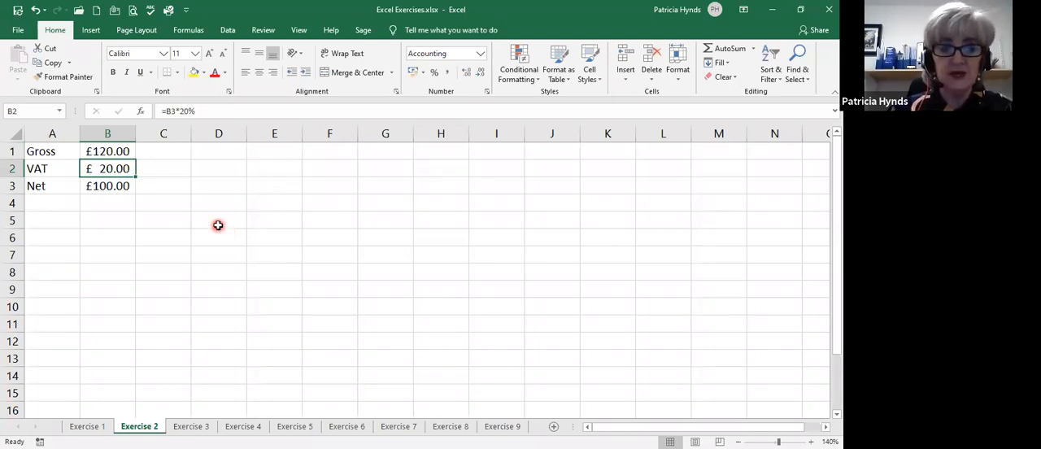
Change the Net amount in cell B3 to 250.
left_click(104, 186)
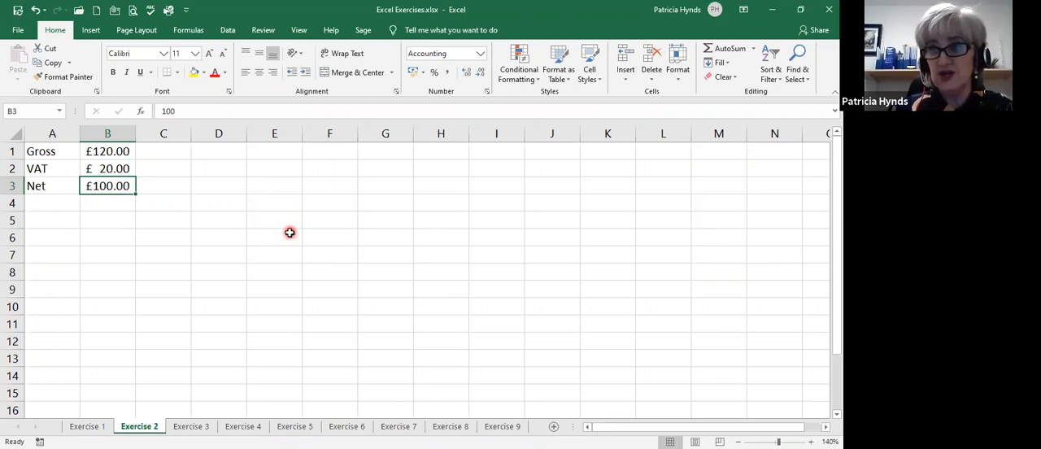
type("250")
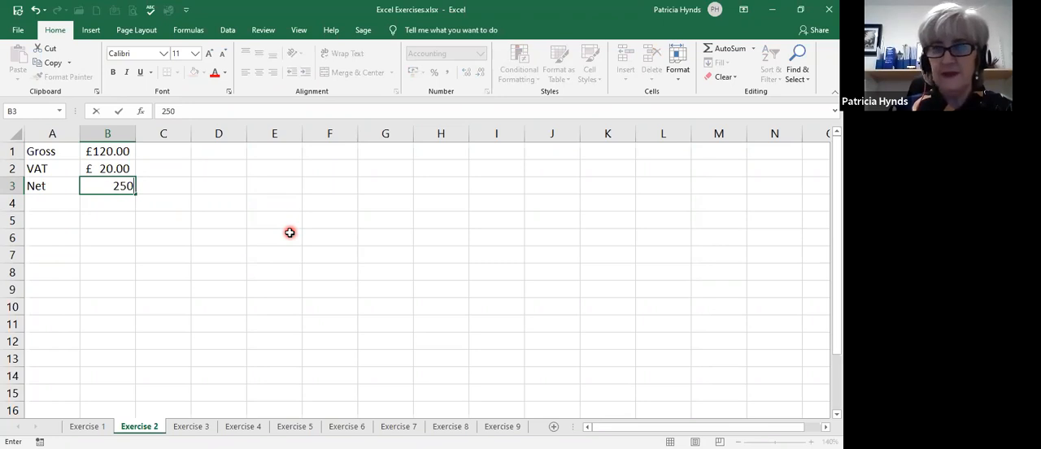
key("Return")
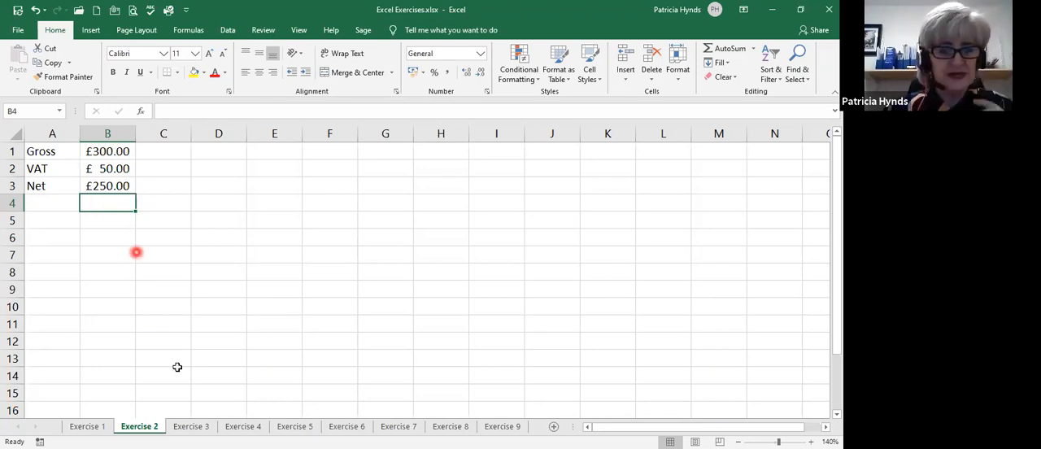
On the Exercise 3 sheet, apply the Accounting number format in pounds to the Gross and VAT amounts in B1:B2.
left_click(192, 428)
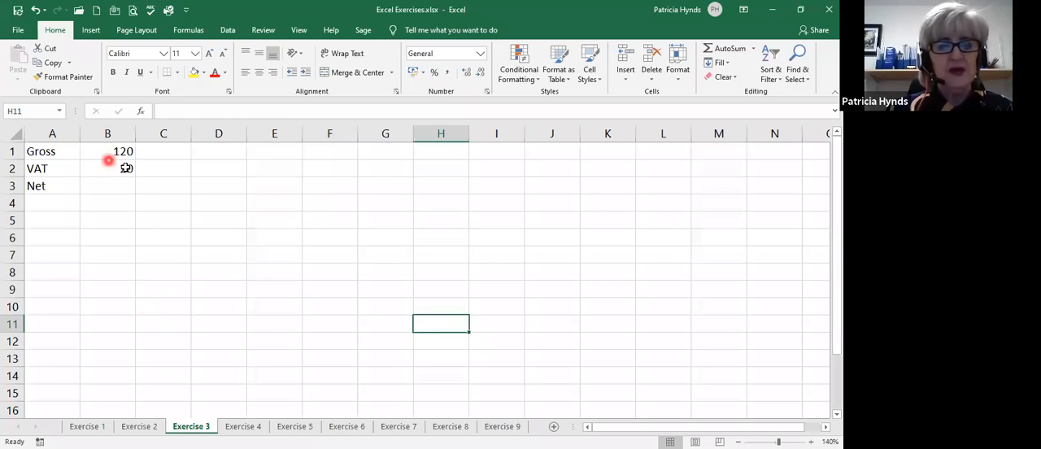
left_click_drag(118, 149, 115, 170)
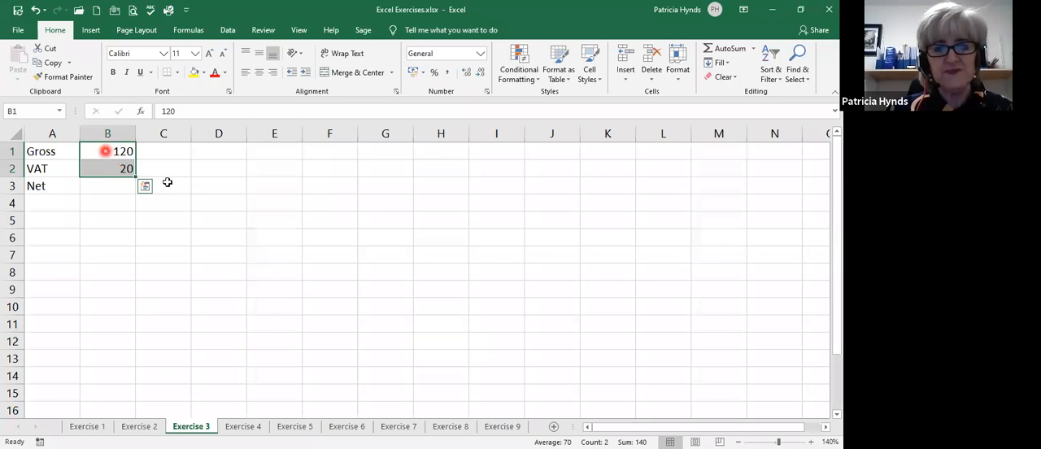
left_click(413, 73)
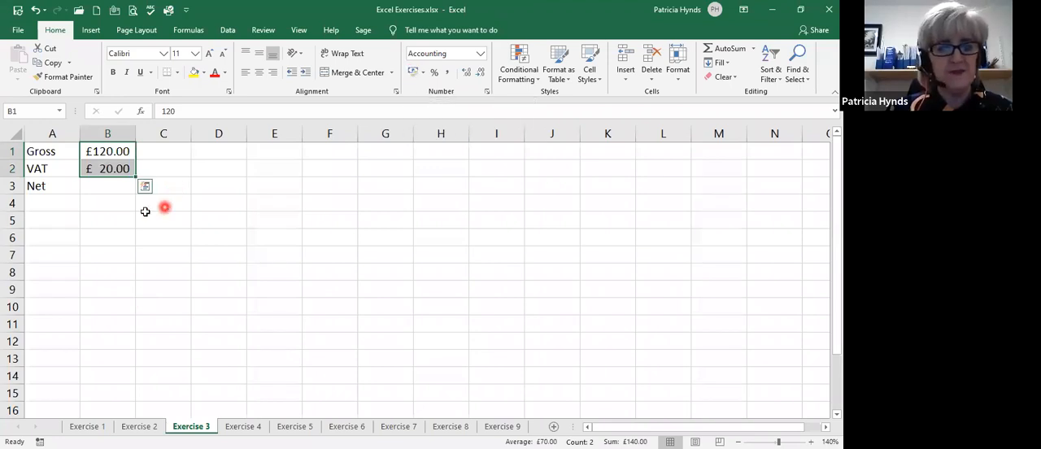
Calculate the Net amount in cell B3 by adding Gross and VAT with the formula =B1+B2.
left_click(101, 187)
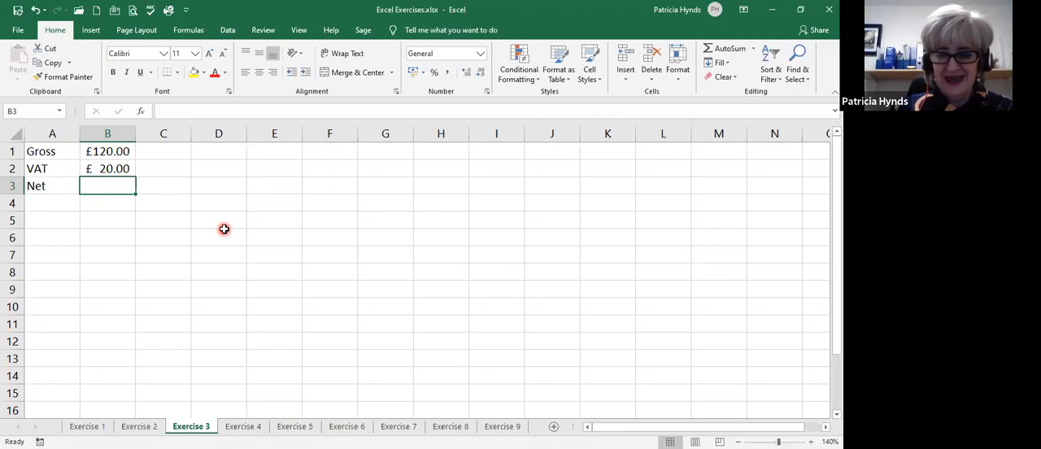
type("=")
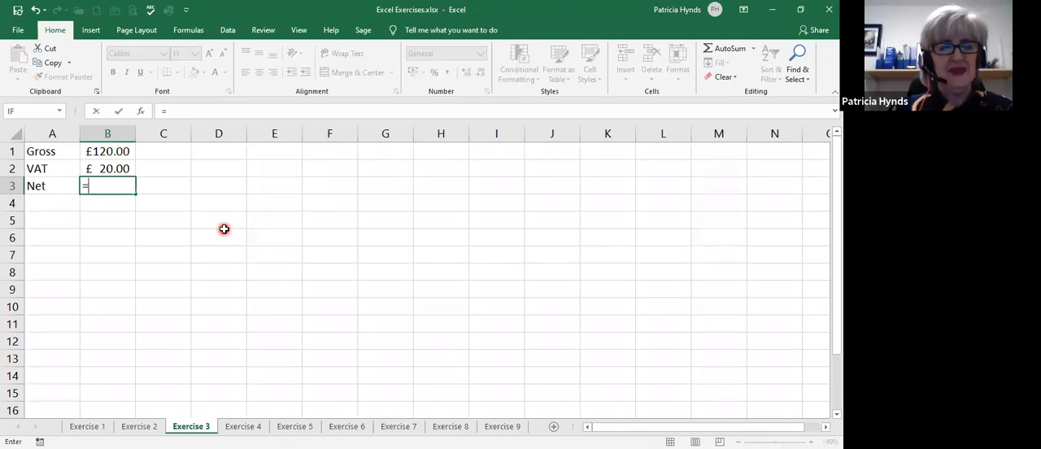
left_click(95, 150)
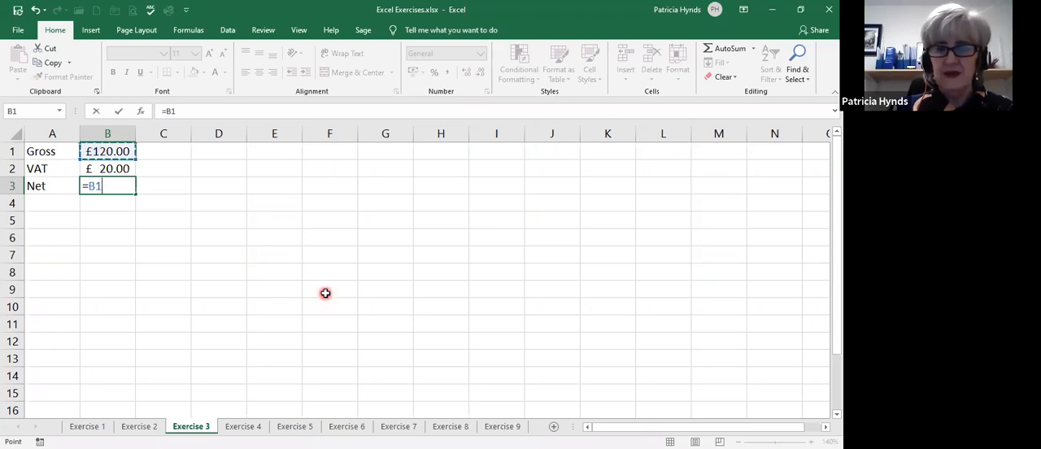
type("+")
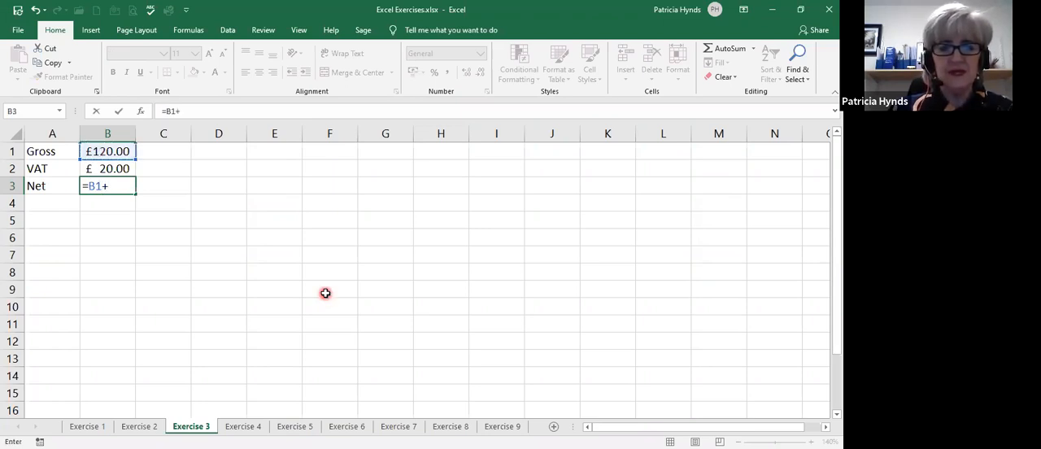
left_click(100, 169)
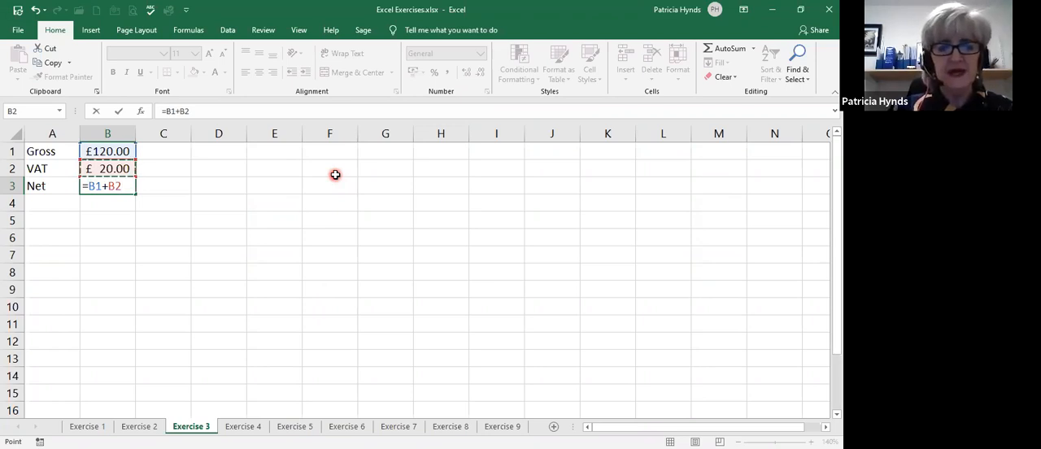
key("Return")
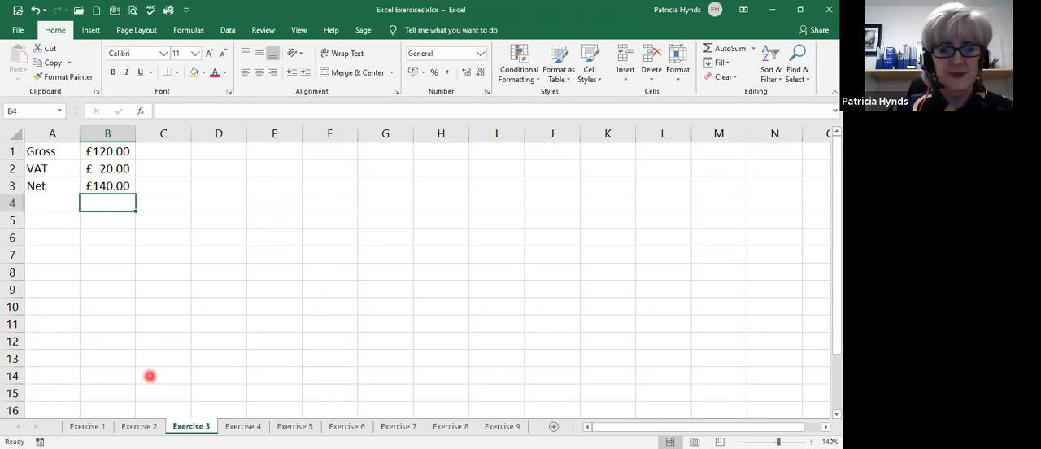
On the Exercise 4 sheet, apply the Accounting number format in pounds to the Rate figures in C2:C5.
left_click(242, 427)
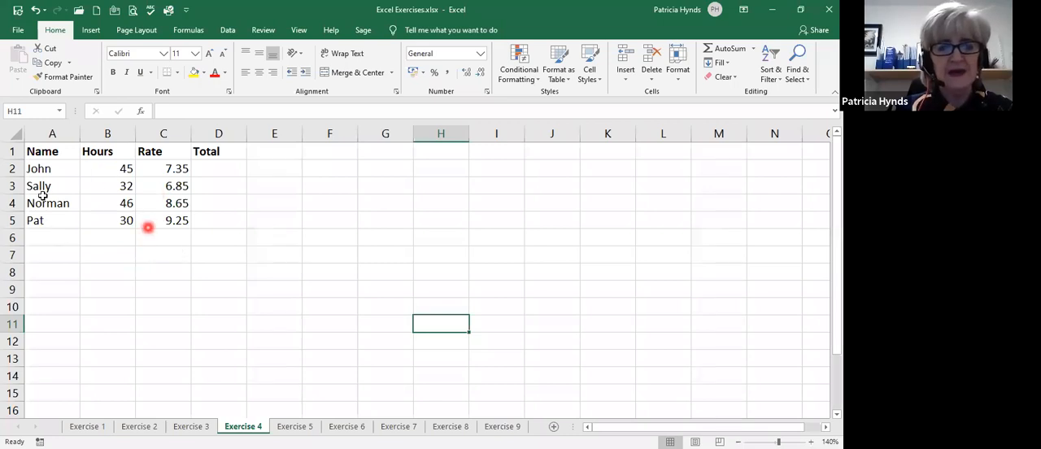
left_click_drag(155, 166, 155, 223)
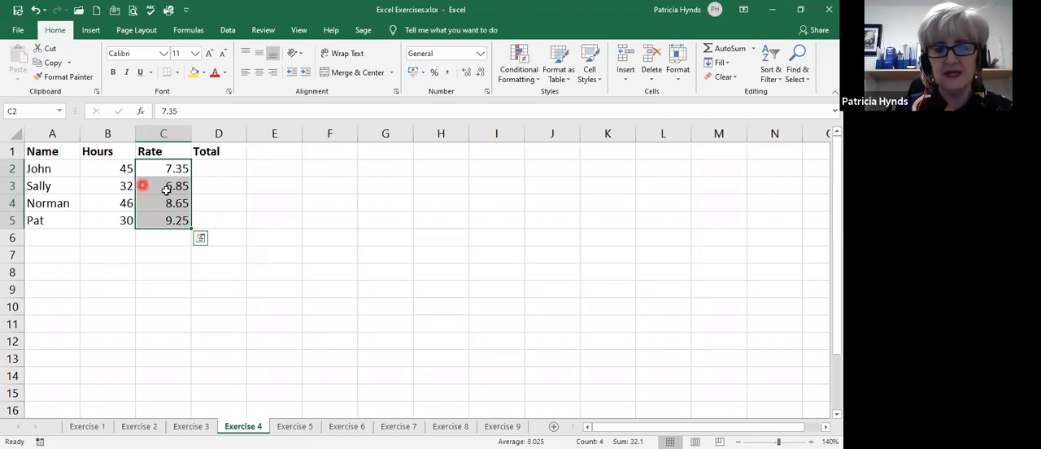
left_click(412, 75)
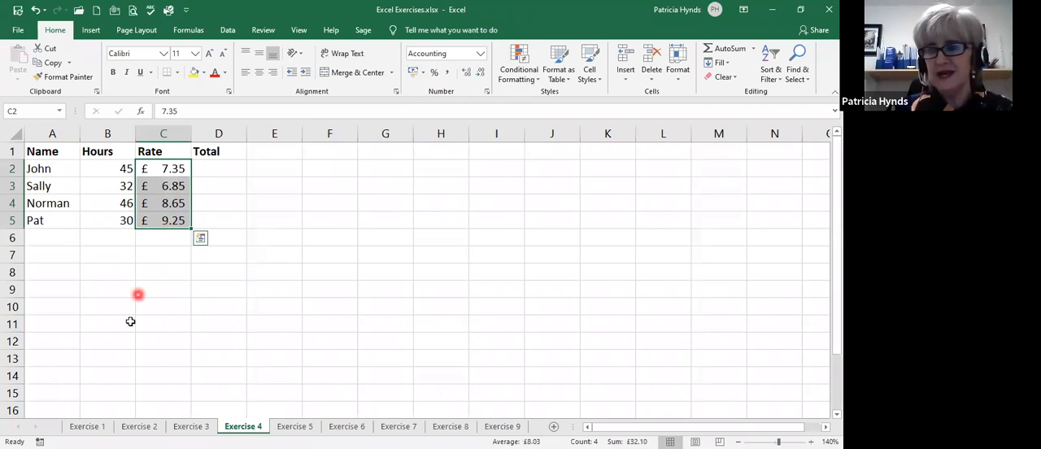
Calculate the first Total in cell D2 by multiplying Hours by Rate with the formula =B2*C2.
left_click(223, 169)
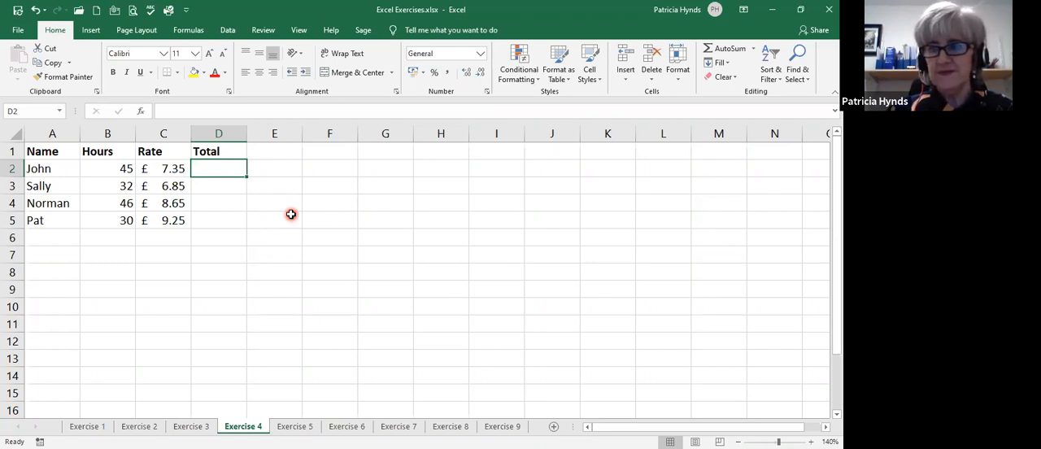
type("=")
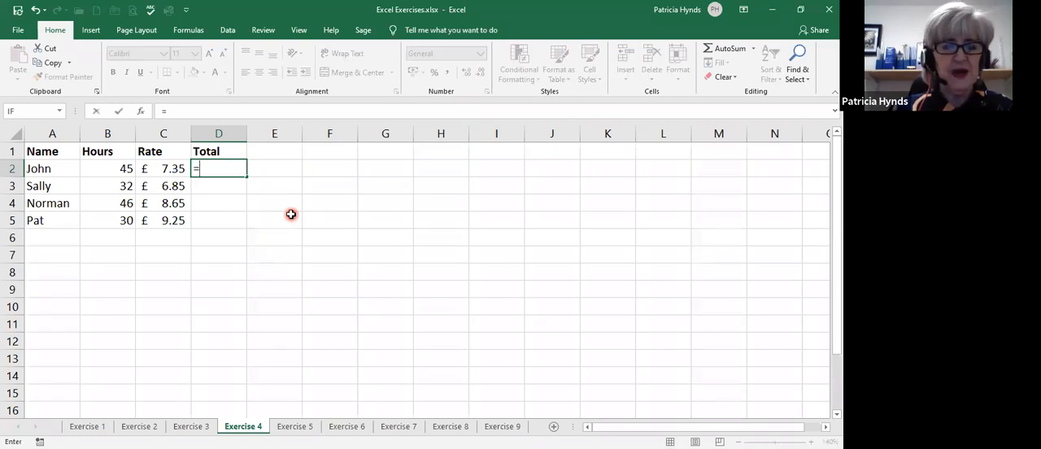
left_click(94, 168)
left_click(94, 169)
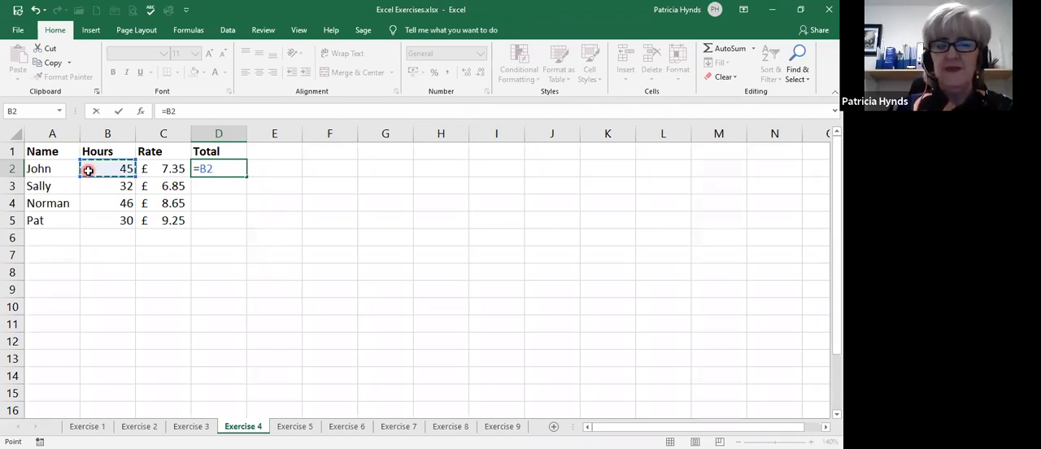
type("*")
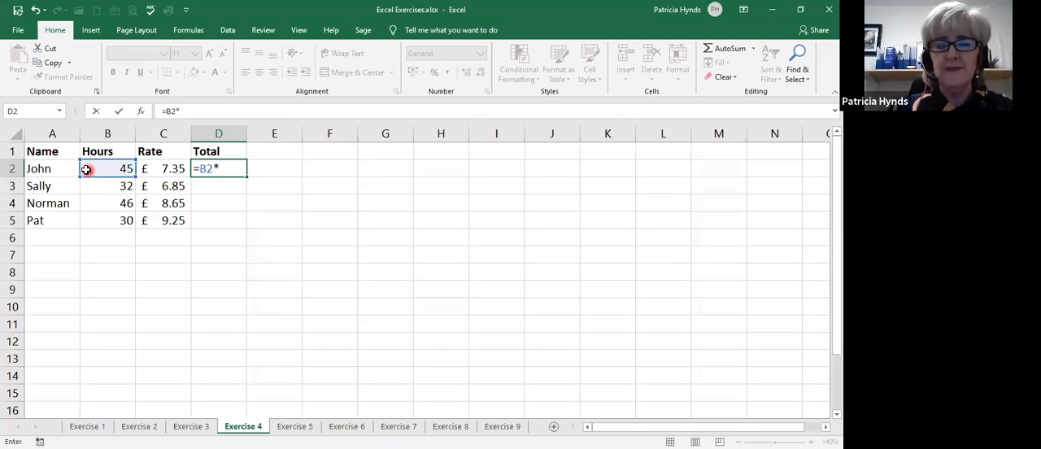
left_click(161, 168)
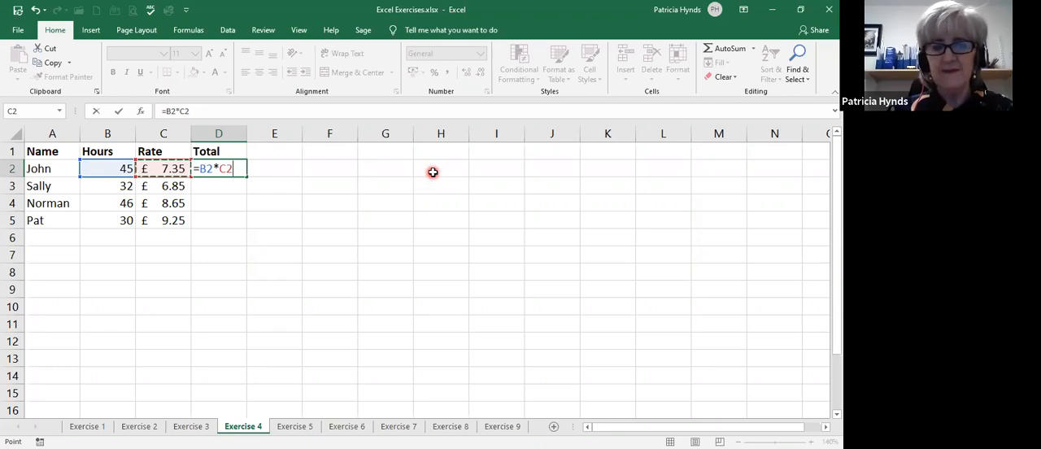
key("Return")
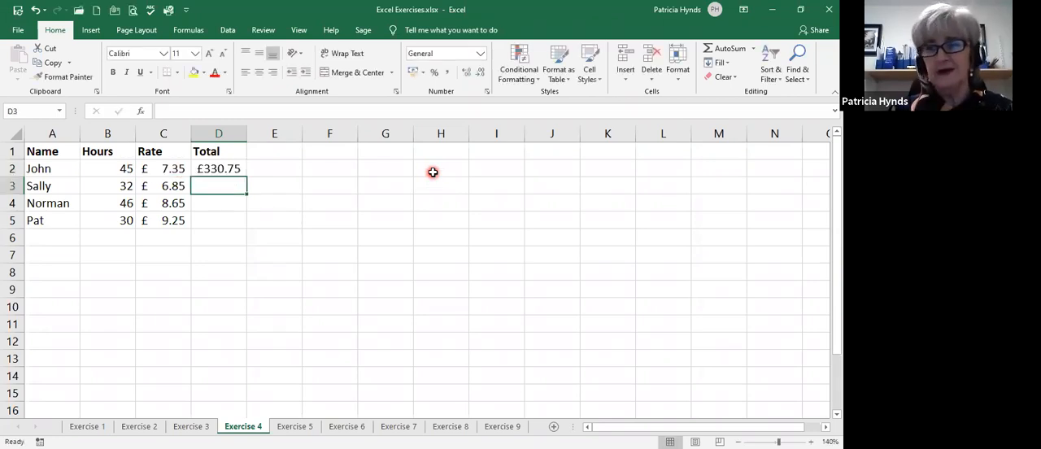
Try to fill the Total column down to D5 starting from the empty cell D3.
left_click(218, 169)
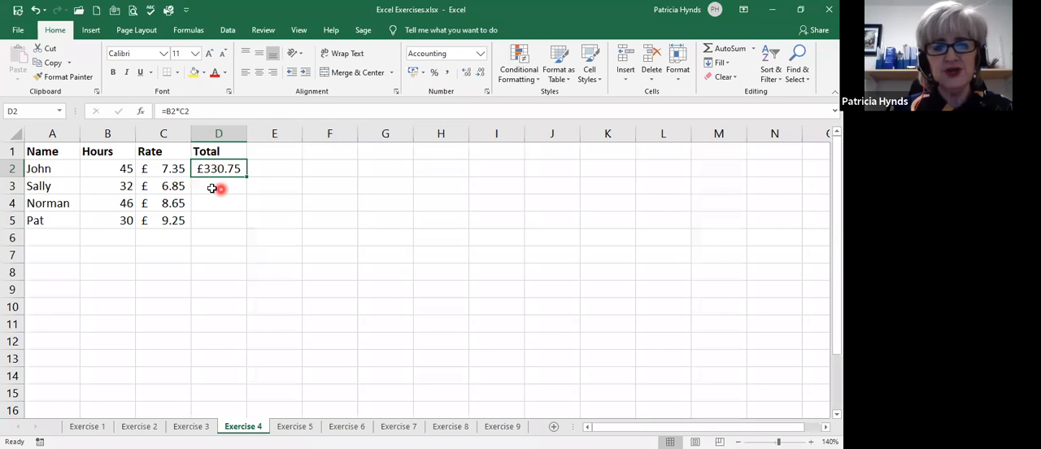
left_click(216, 185)
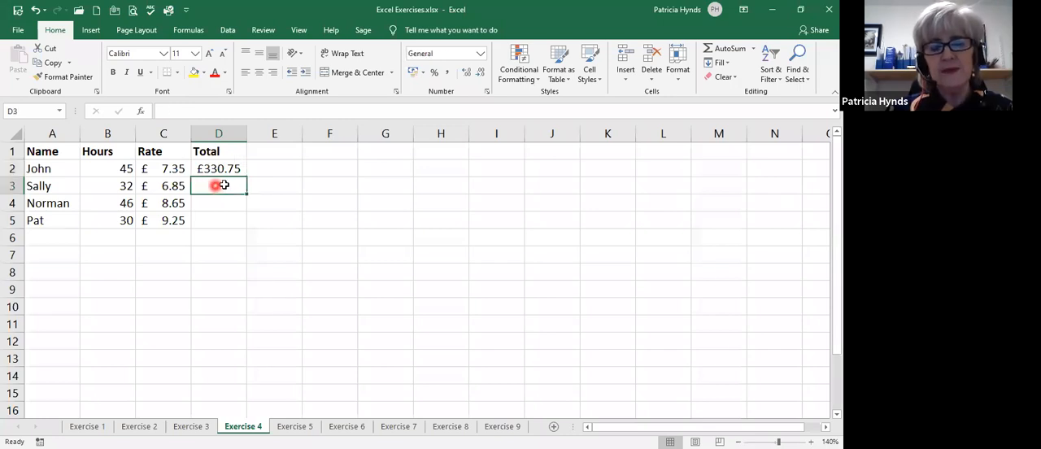
left_click_drag(246, 194, 248, 231)
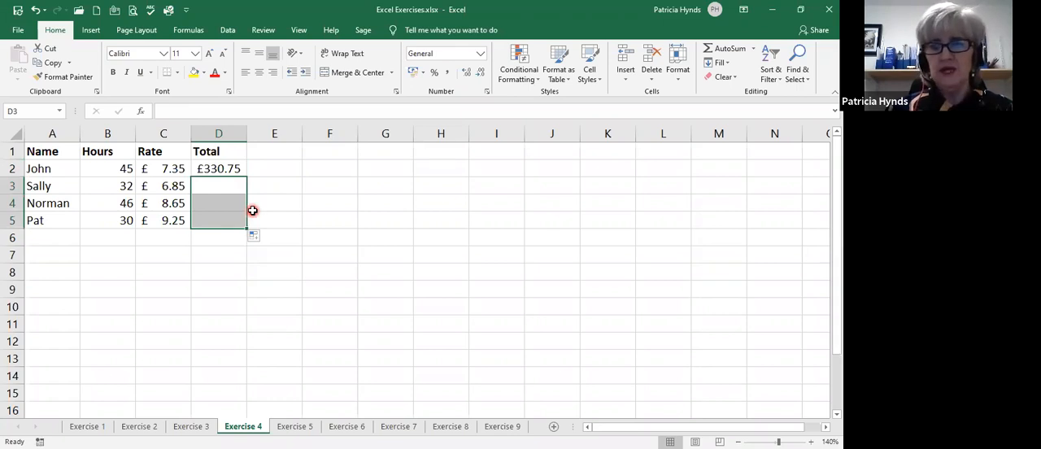
Copy the Total formula from cell D2 down to D5 for the remaining rows.
left_click(216, 166)
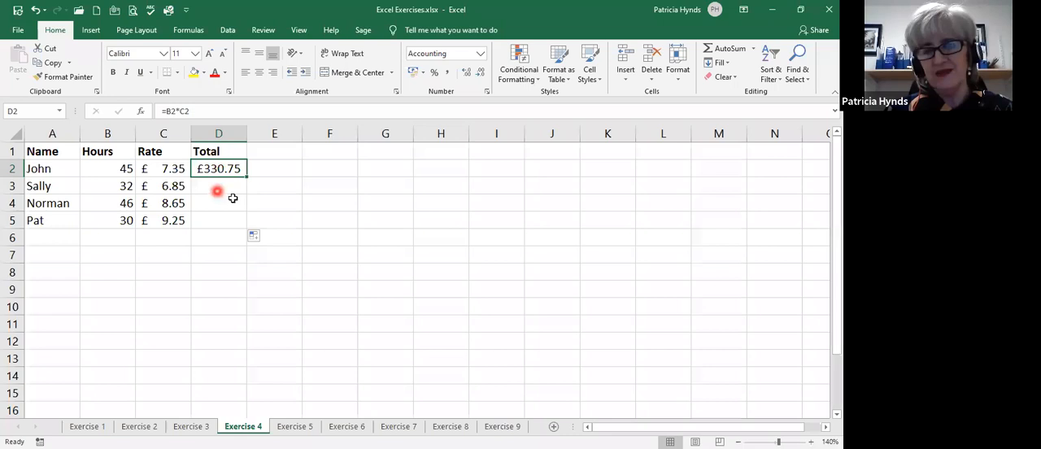
left_click_drag(248, 176, 248, 231)
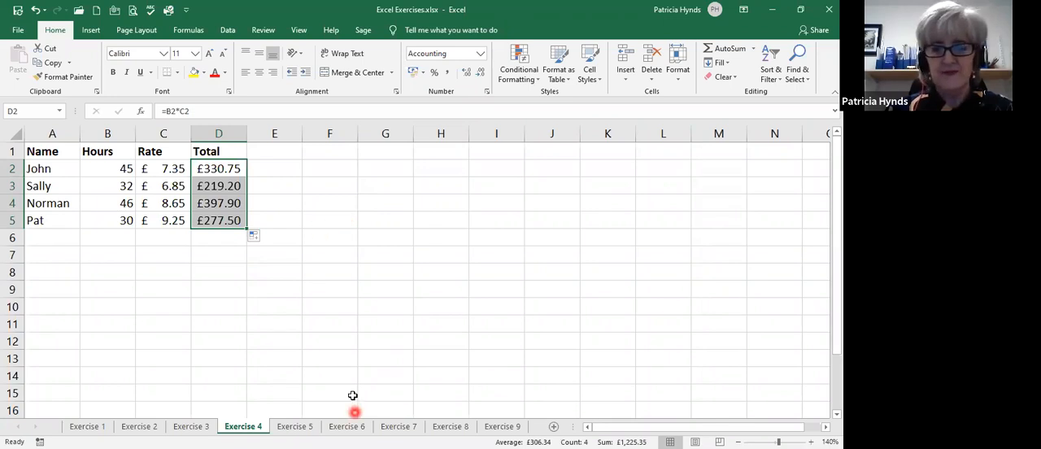
On the Exercise 5 sheet, apply the Accounting number format in pounds to the Gross figures in B2:B5.
left_click(296, 427)
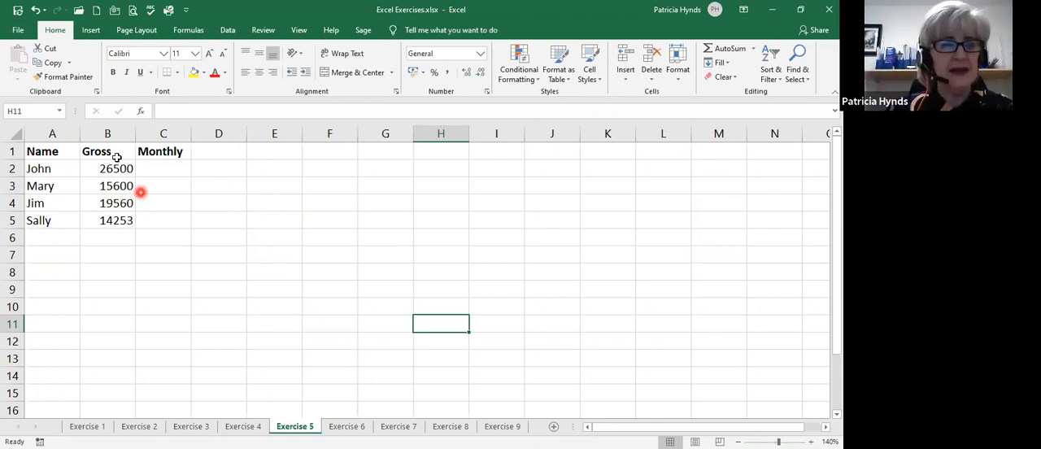
left_click_drag(112, 168, 116, 215)
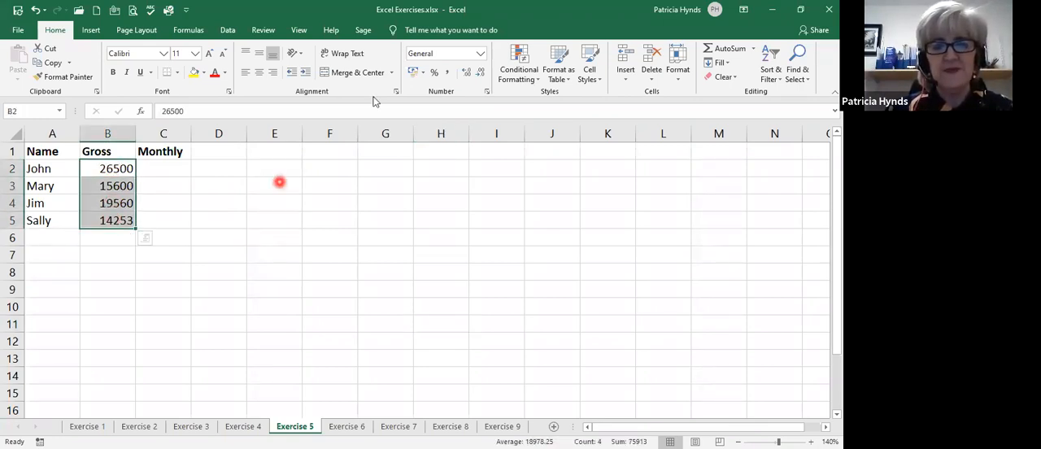
left_click(411, 74)
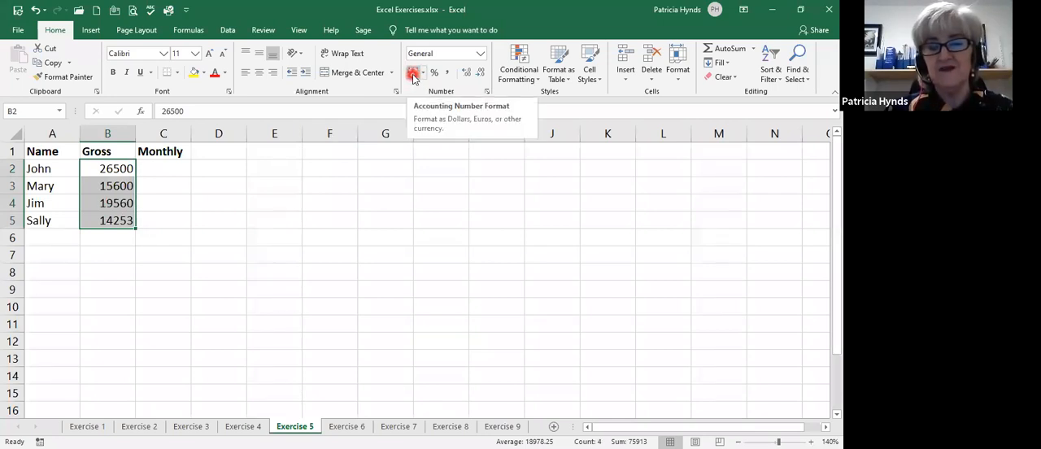
left_click(412, 75)
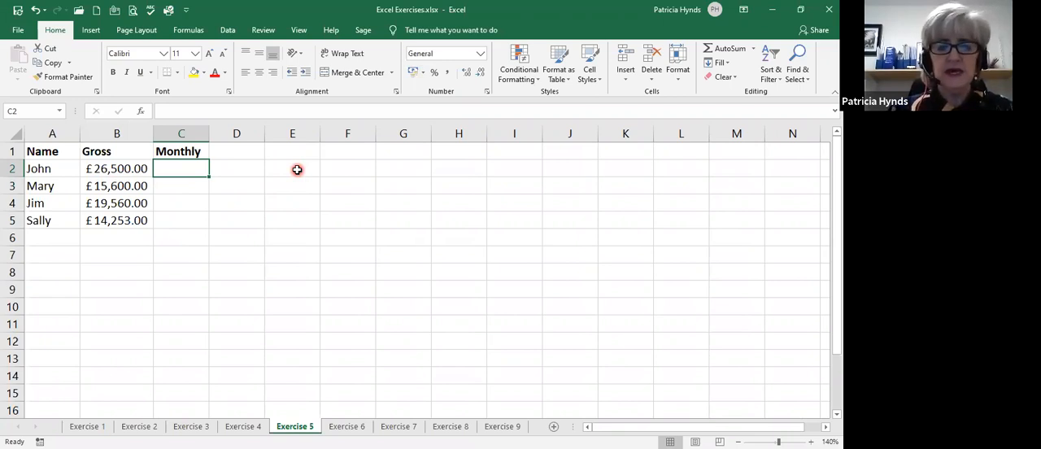
Calculate the Monthly amount in cell C2 with the formula =B2/12 and copy it down to C5.
type("=")
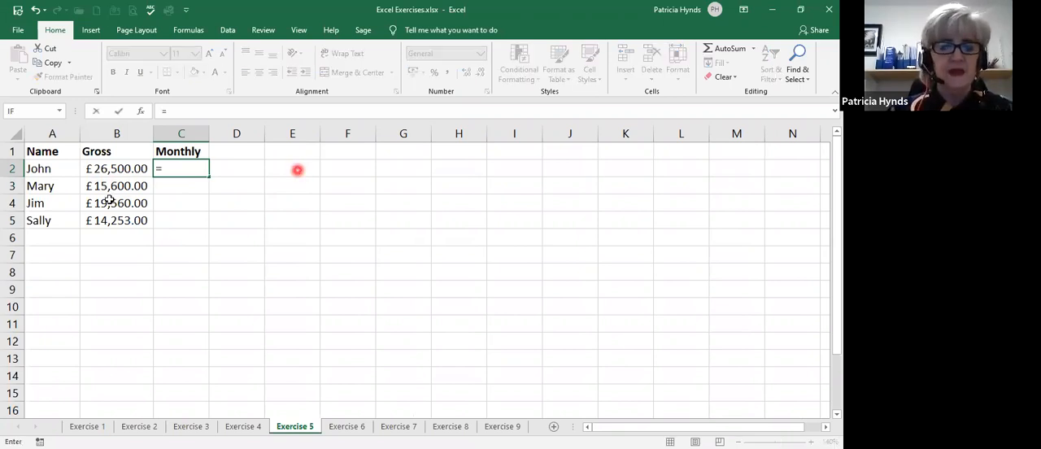
left_click(92, 169)
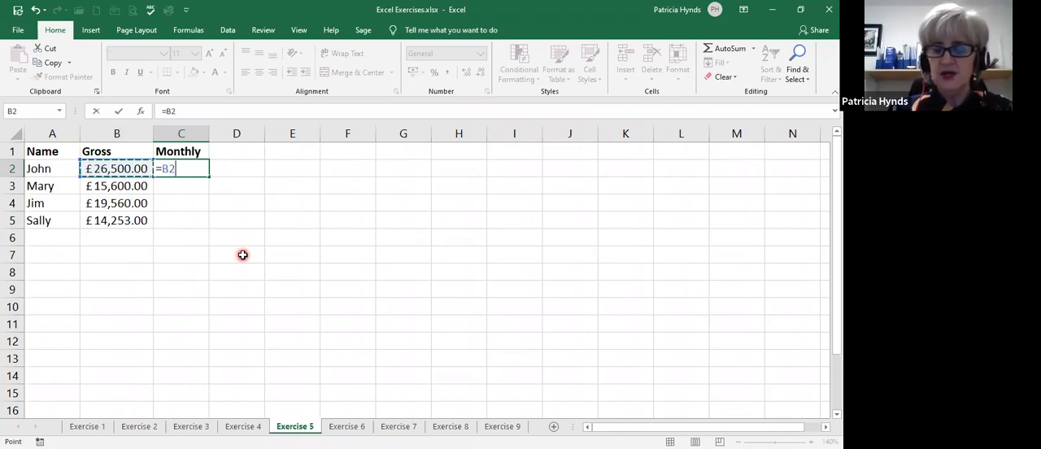
type("/")
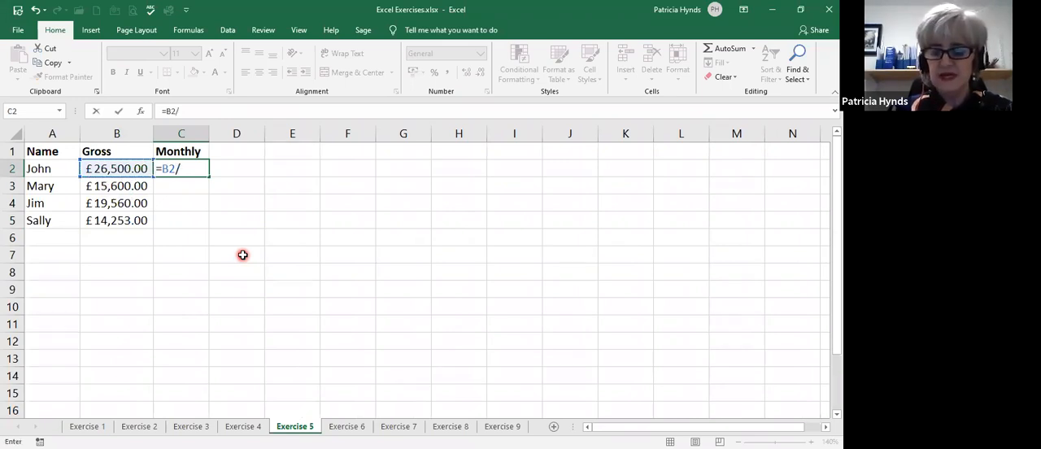
type("12")
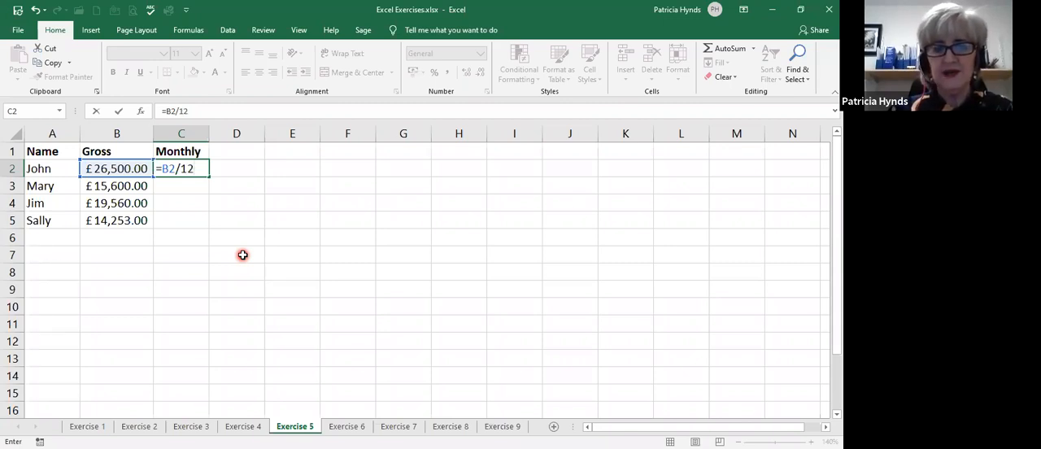
key("Return")
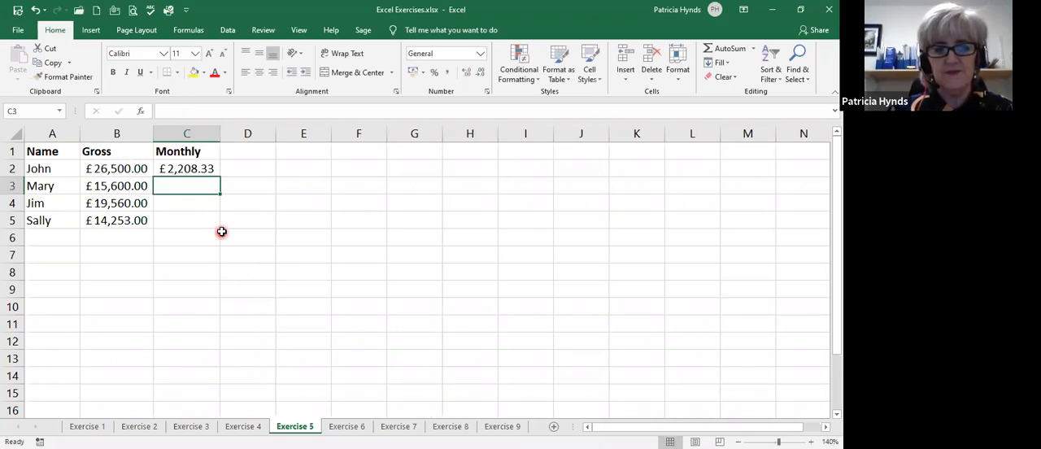
left_click(178, 168)
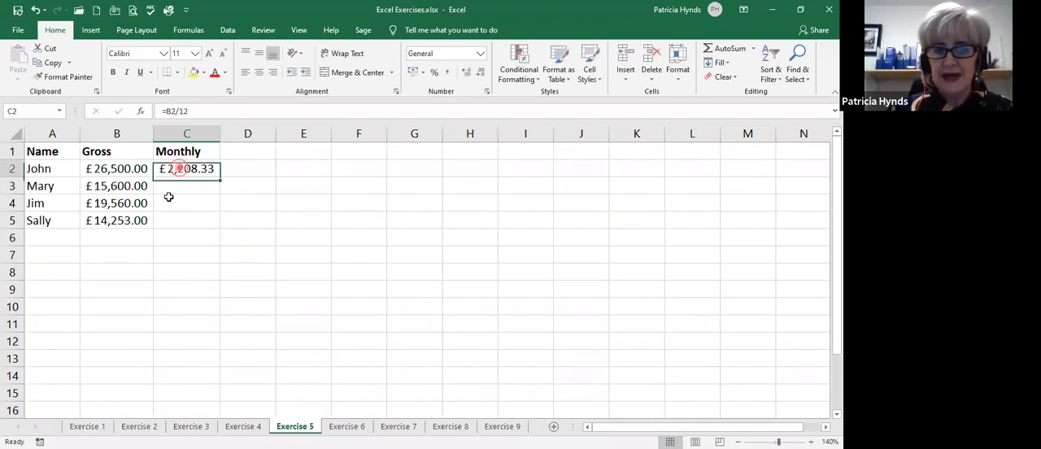
left_click_drag(222, 176, 223, 228)
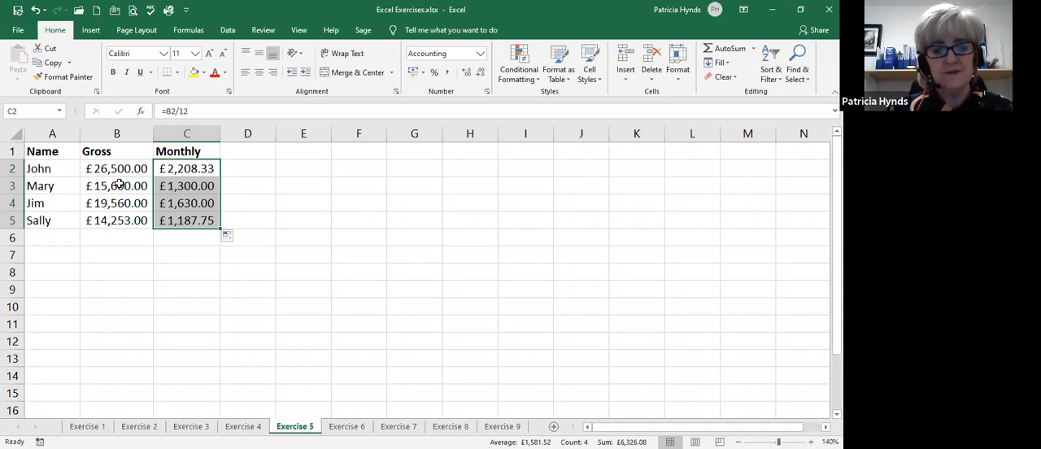
Open the Exercise 6 sheet and select the WEEKLY BUDGET title in cell A1.
left_click(348, 427)
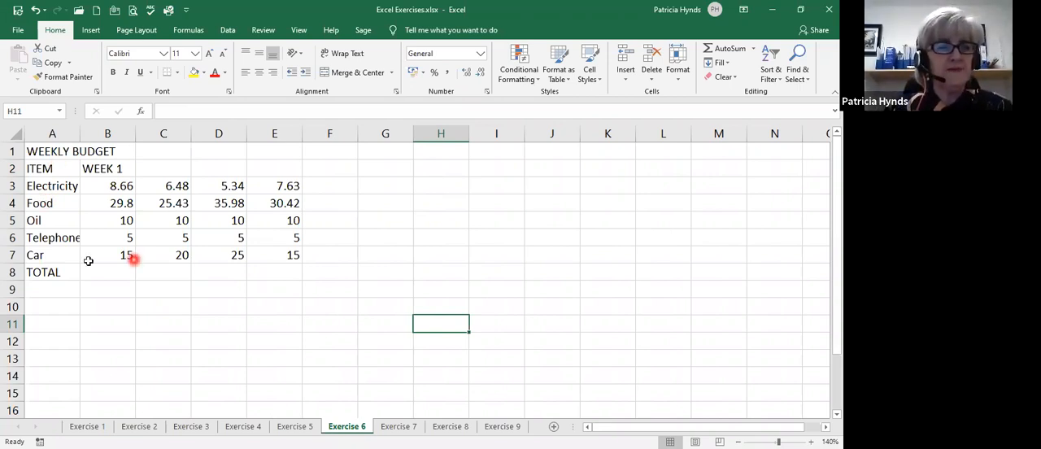
left_click(59, 149)
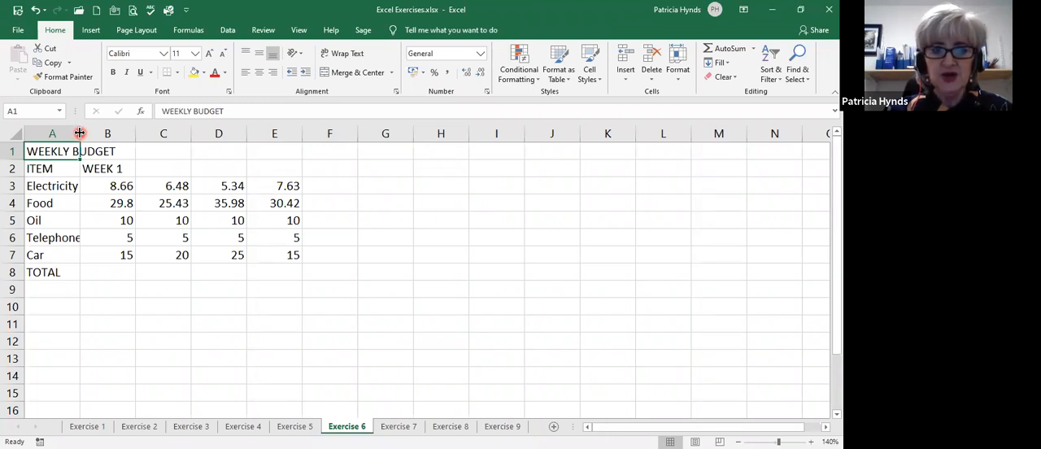
Try auto-fitting the width of column A to its longest entry, and undo the change.
double_click(79, 132)
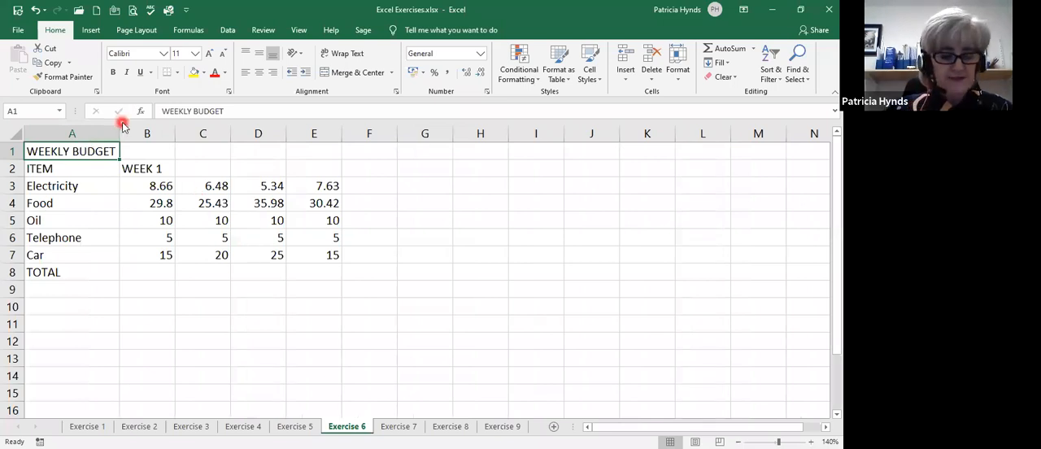
key("ctrl+z")
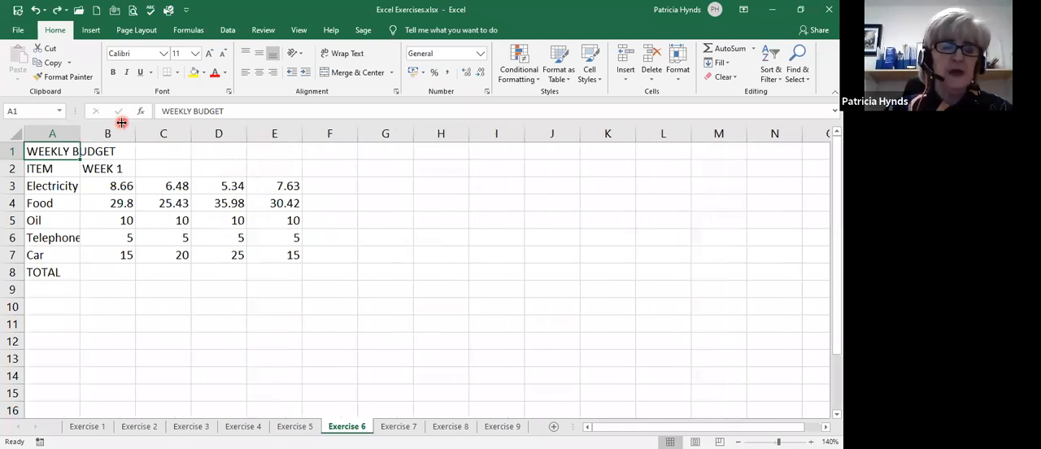
Auto-fit column A to its longest entry, undo that, and wrap the WEEKLY BUDGET title in cell A1 instead.
double_click(81, 133)
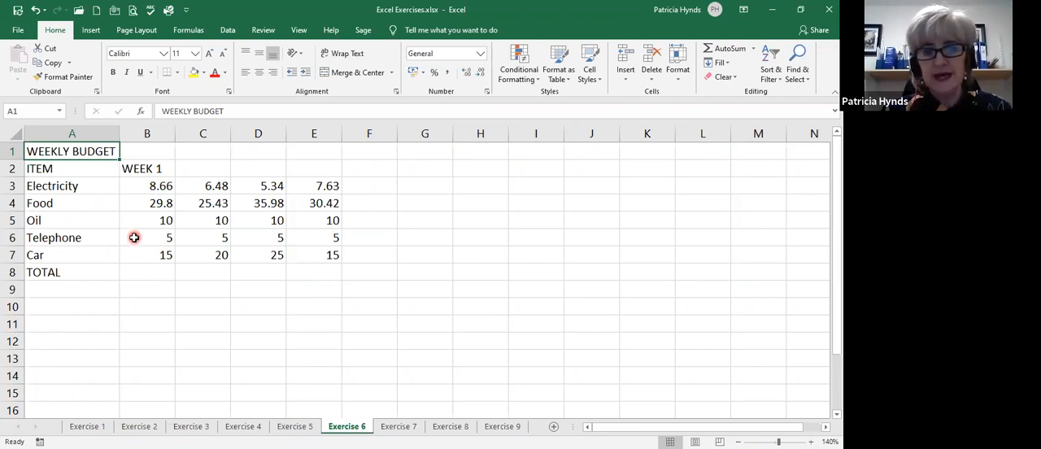
key("ctrl+z")
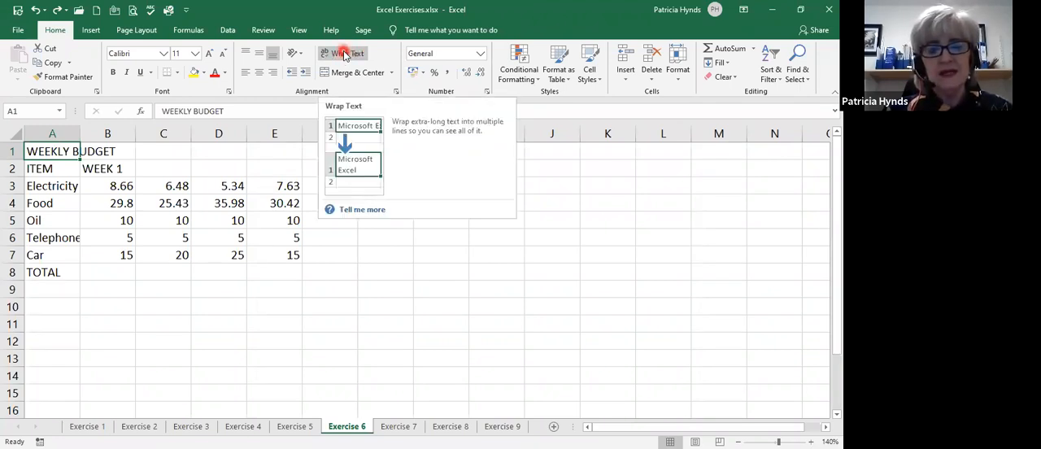
left_click(342, 53)
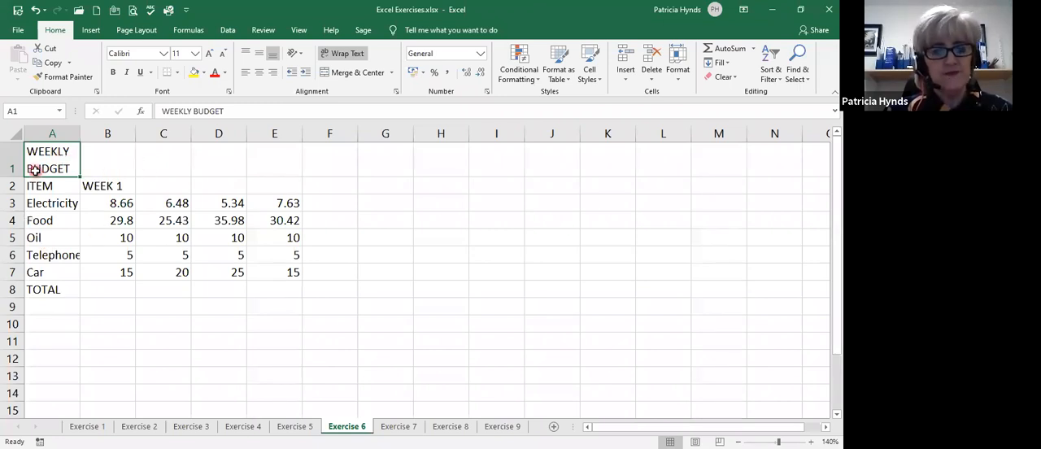
Fill the WEEK 1 heading in B2 across to E2 to create the headings WEEK 2 to WEEK 4.
left_click(107, 186)
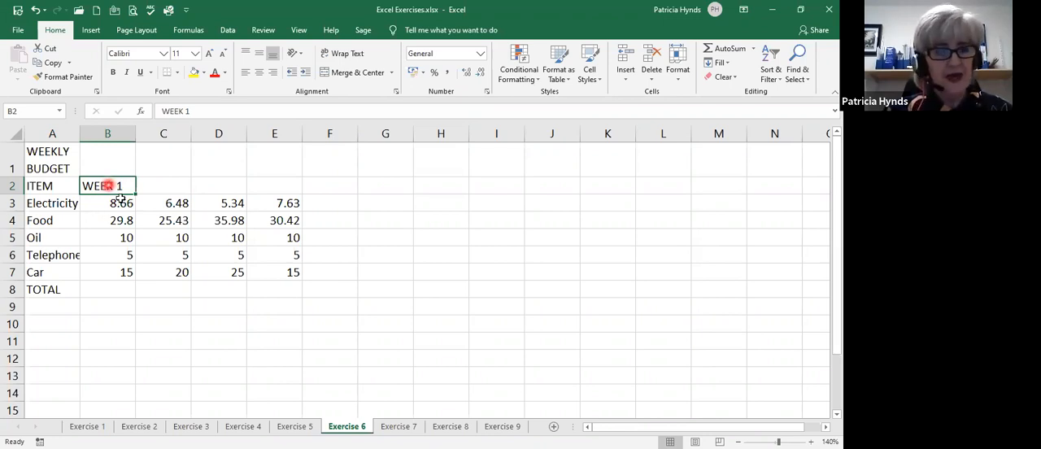
left_click_drag(134, 193, 426, 231)
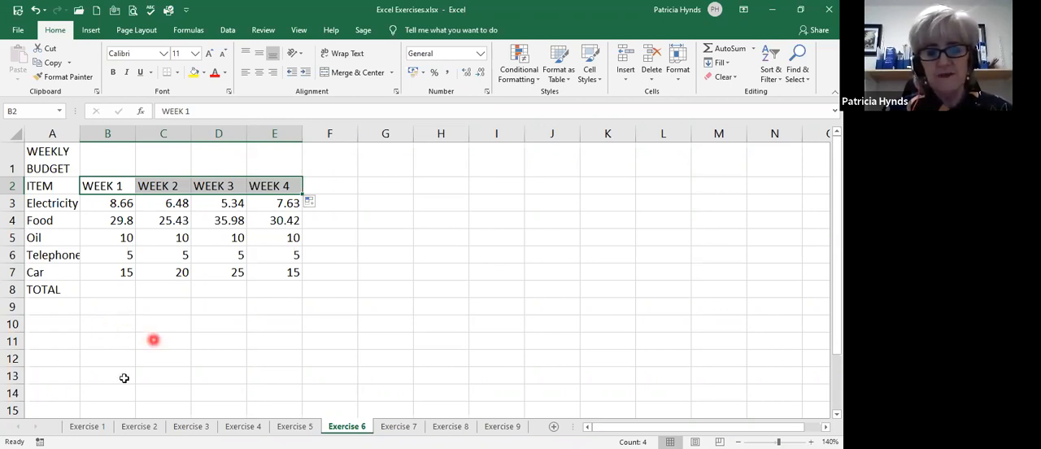
Enter 1 in cell B10, try filling it across to E10, and undo the fill.
left_click(108, 321)
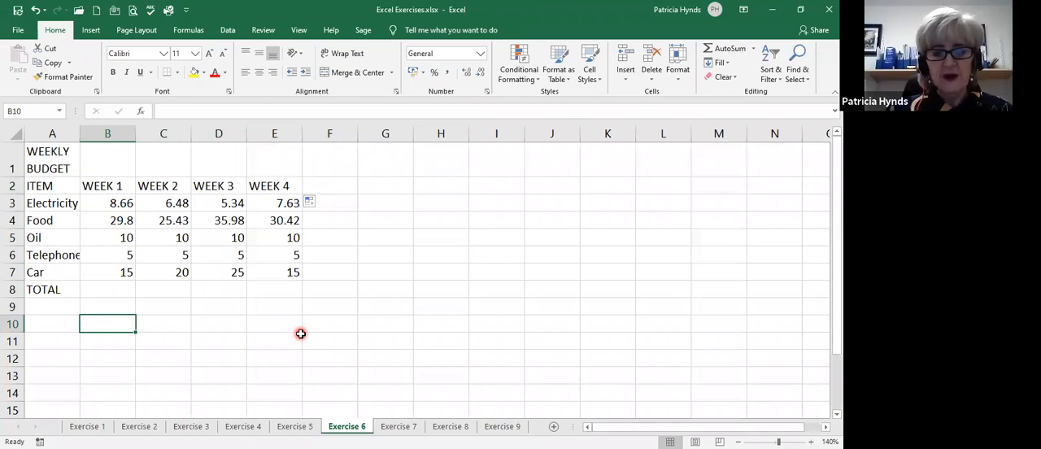
type("1")
key("Return")
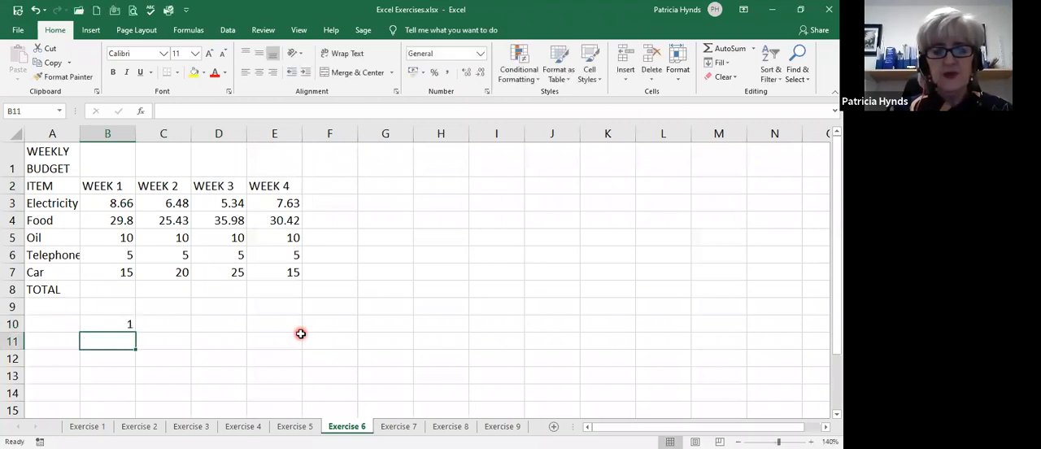
left_click(105, 323)
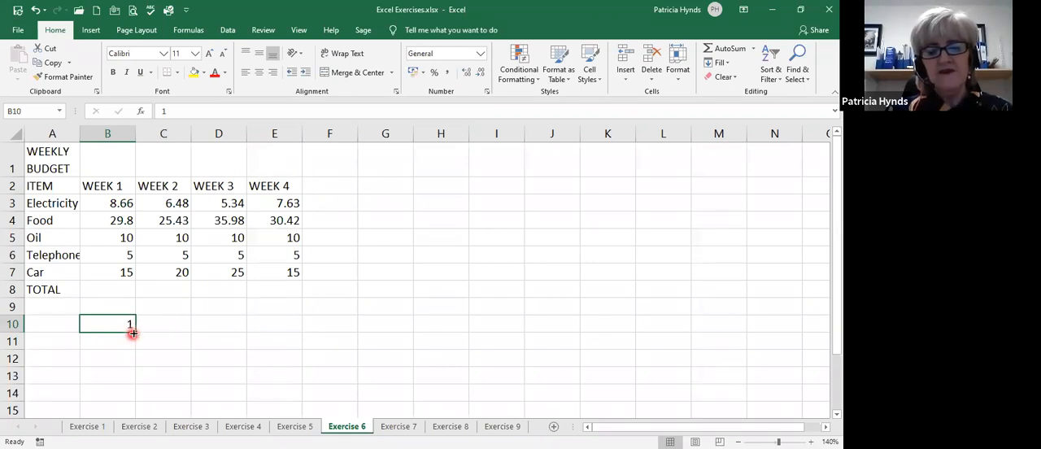
left_click_drag(133, 331, 297, 329)
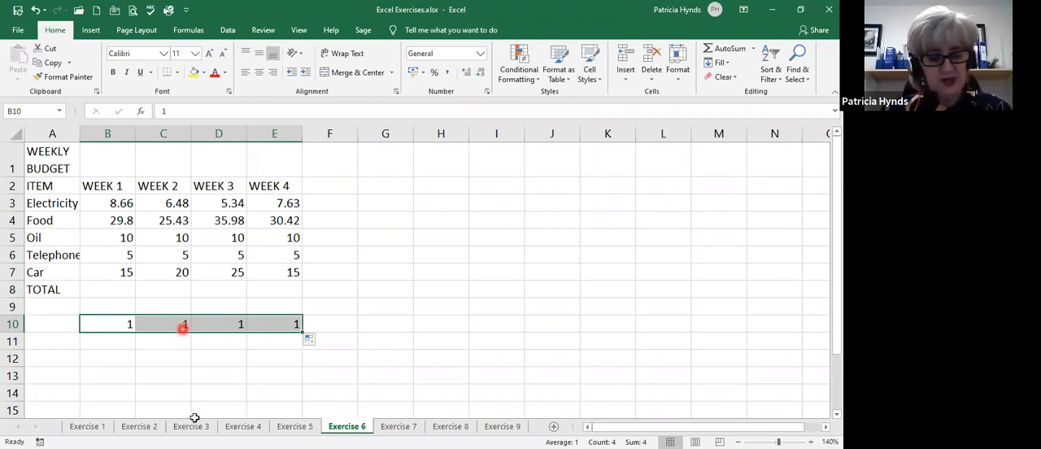
left_click(134, 317)
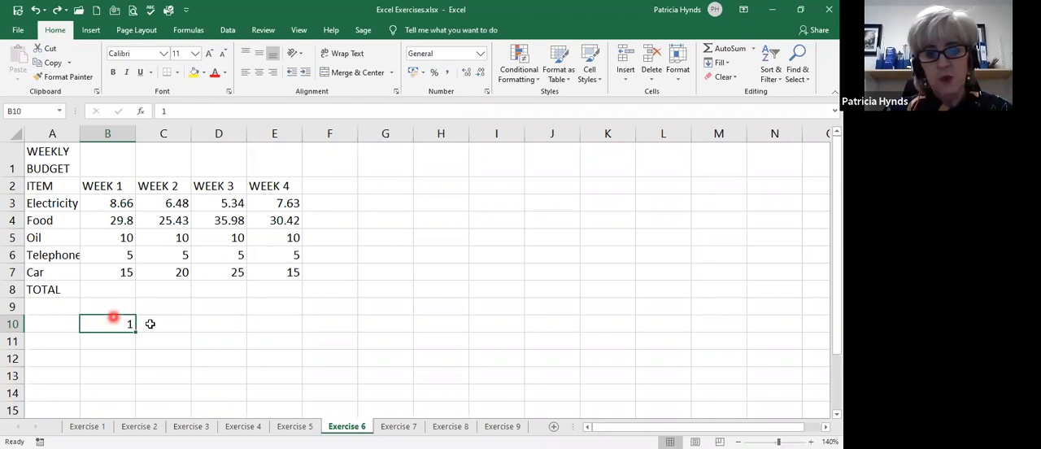
Enter 2 in cell C10 and extend the number series in B10:C10 across to E10.
key("Right")
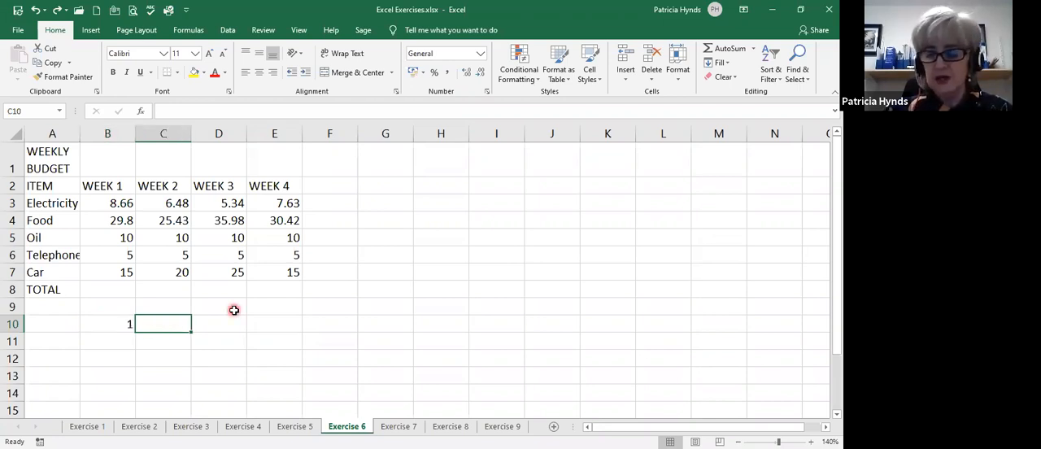
type("2")
key("Return")
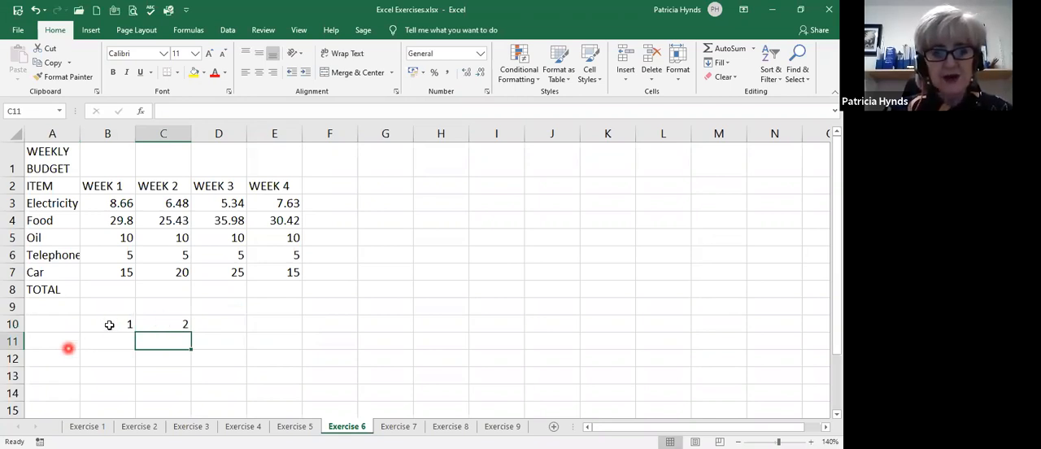
left_click_drag(109, 325, 153, 325)
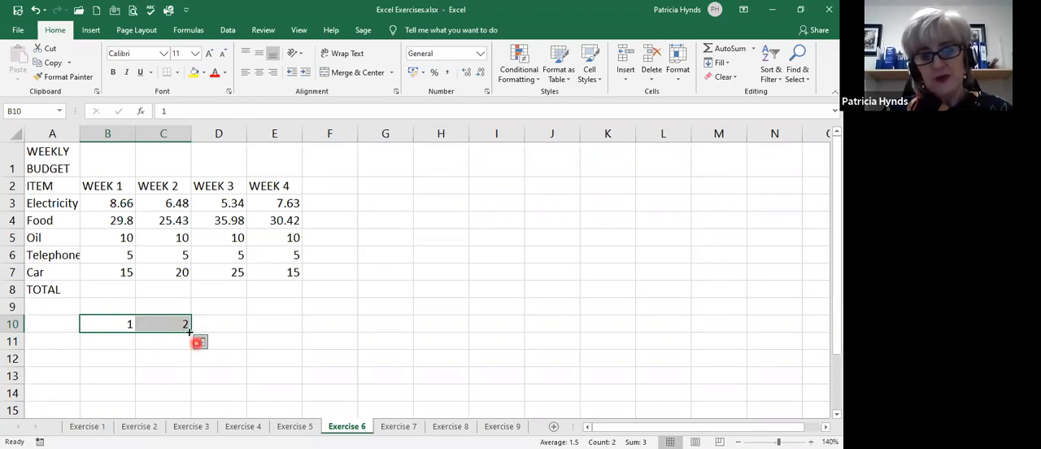
left_click_drag(191, 330, 291, 326)
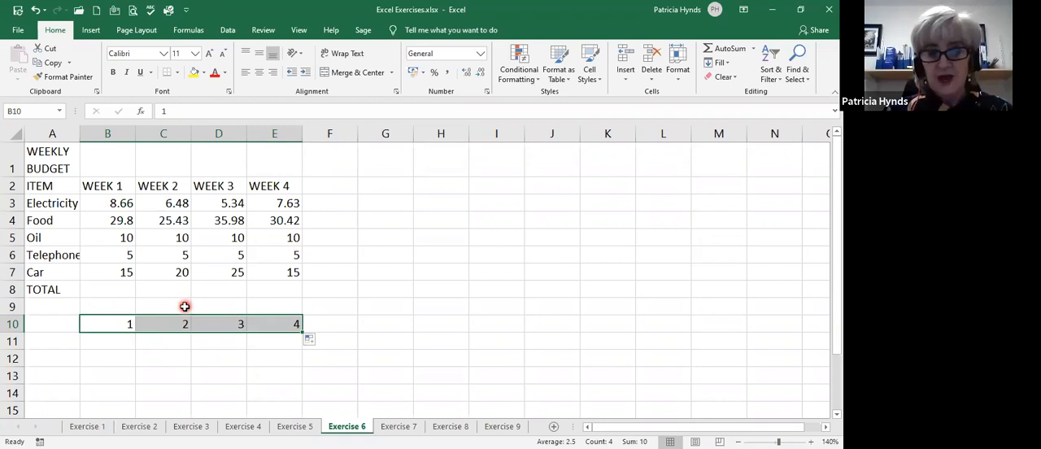
Enter 5 in B11 and 10 in C11, and extend the series across to E11.
left_click(122, 341)
type("5")
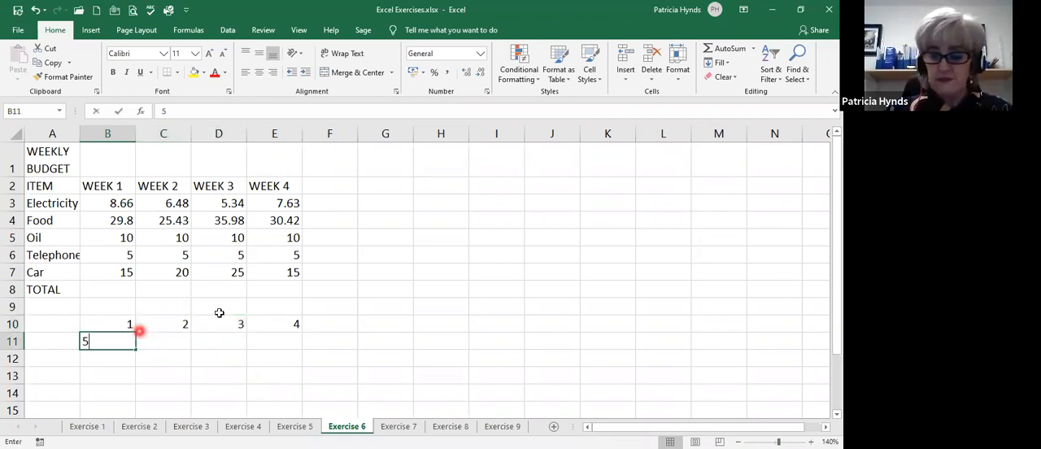
key("Tab")
type("10")
left_click(128, 341)
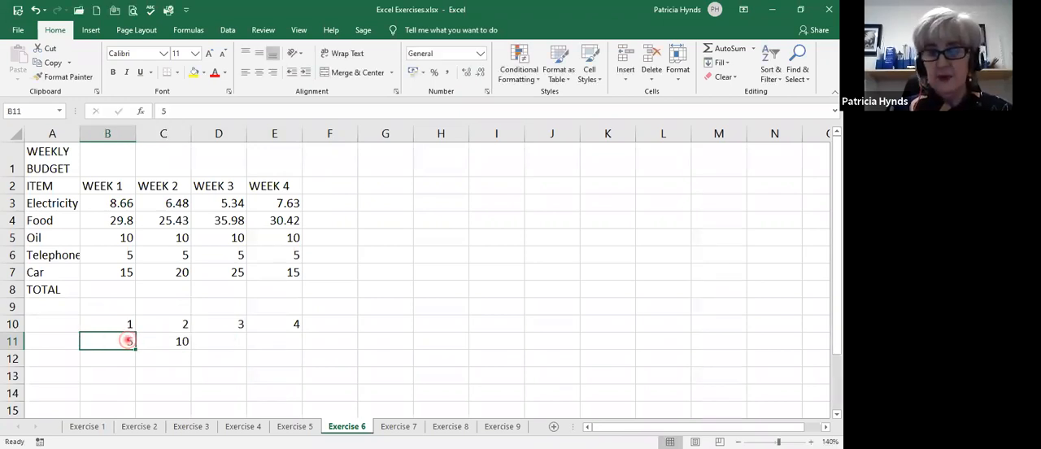
left_click_drag(128, 341, 175, 341)
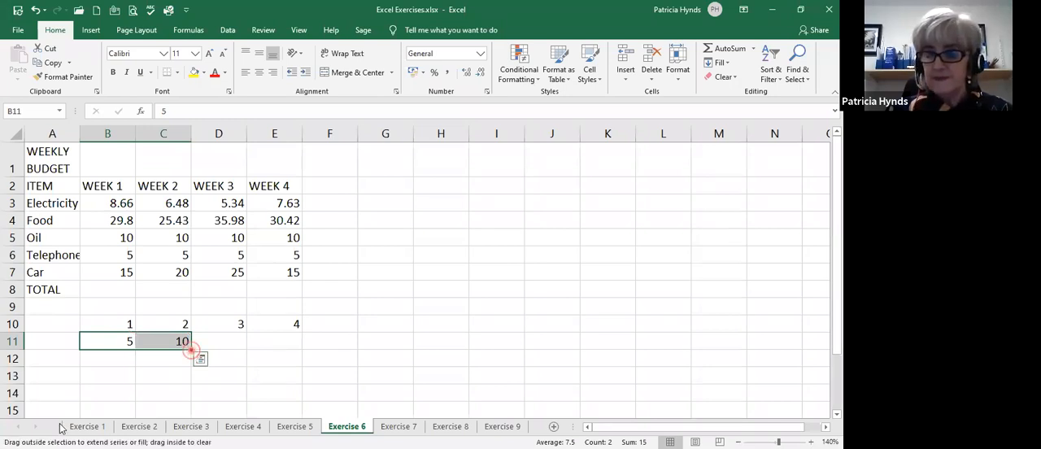
left_click_drag(190, 349, 299, 345)
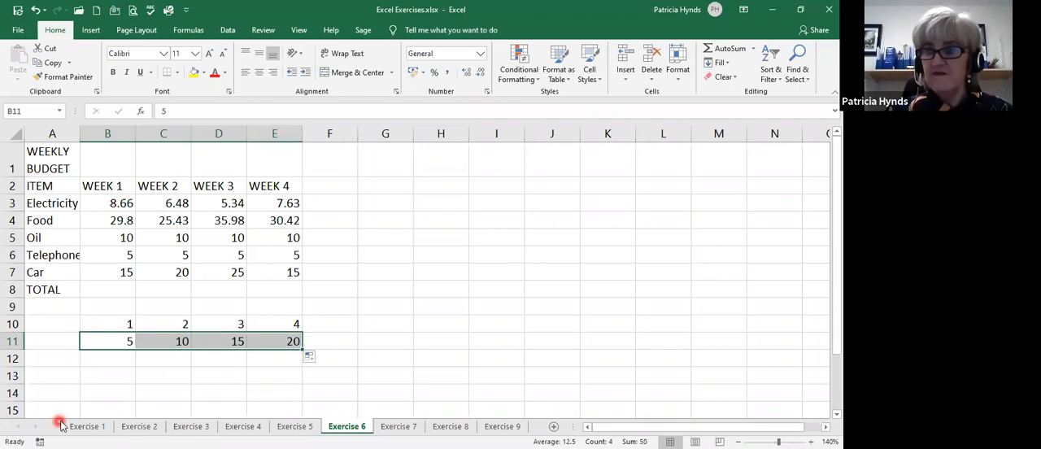
Enter the date 02/04/2020 in cell B12 and fill consecutive dates across to E12.
left_click(106, 362)
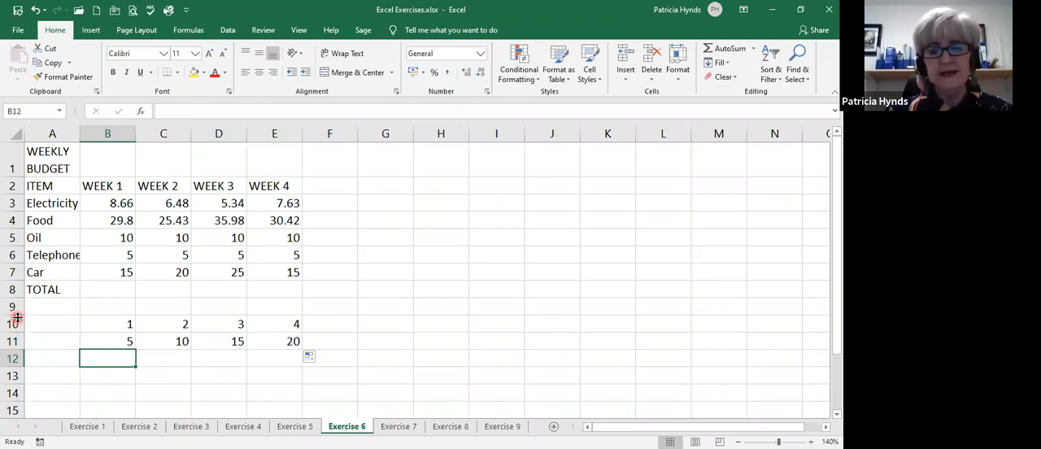
type("02")
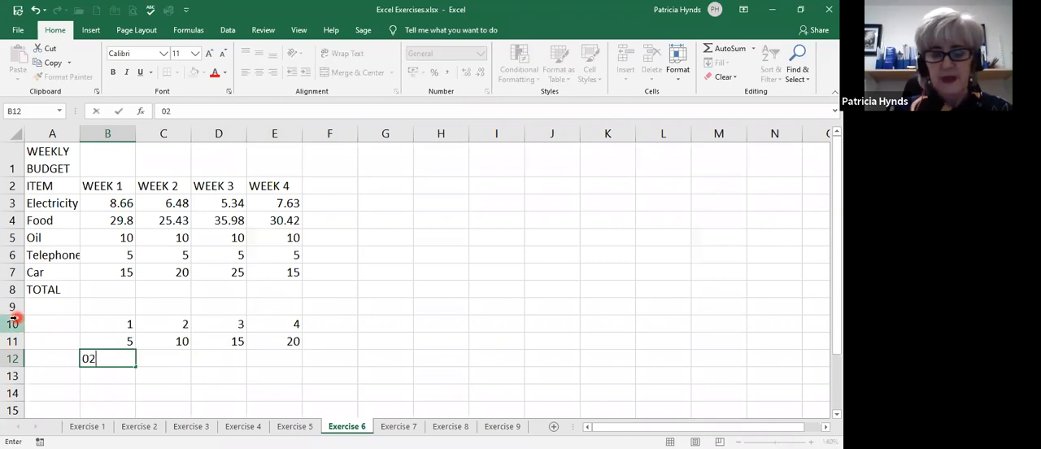
type("/04/2020")
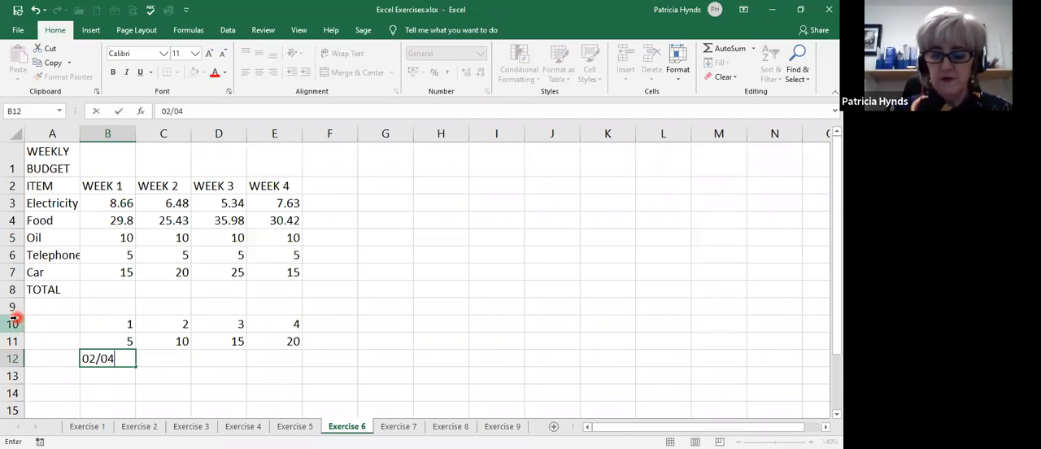
key("Return")
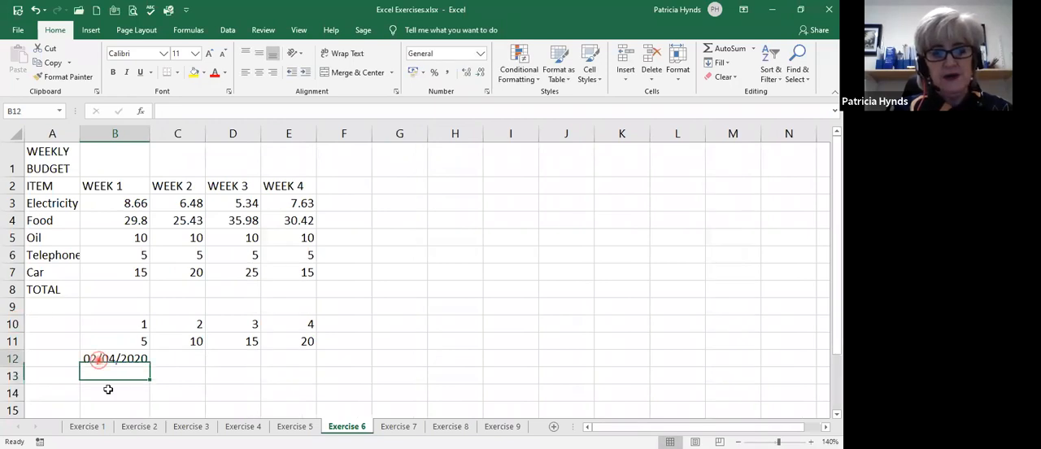
left_click(146, 365)
left_click_drag(151, 366, 287, 404)
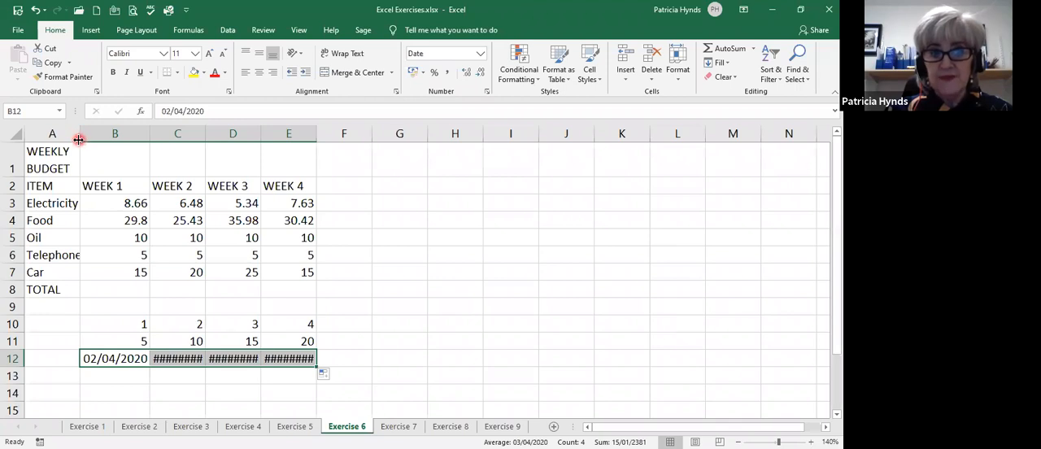
Auto-fit the widths of columns C, D and E so the dates in row 12 fit.
double_click(205, 134)
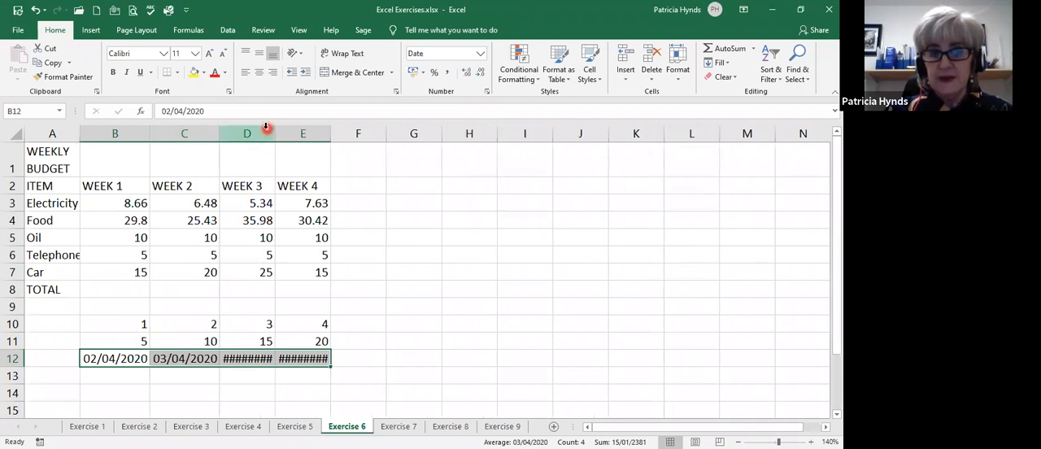
double_click(271, 133)
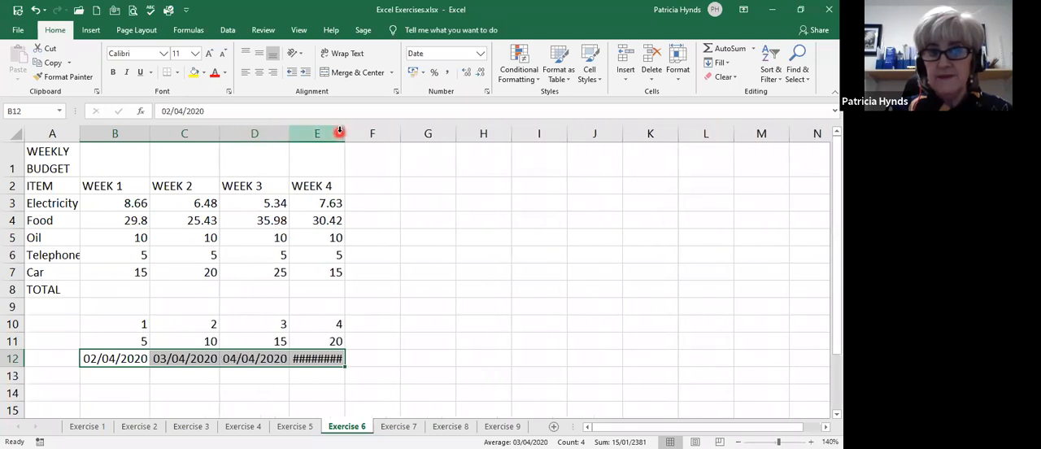
left_click(344, 134)
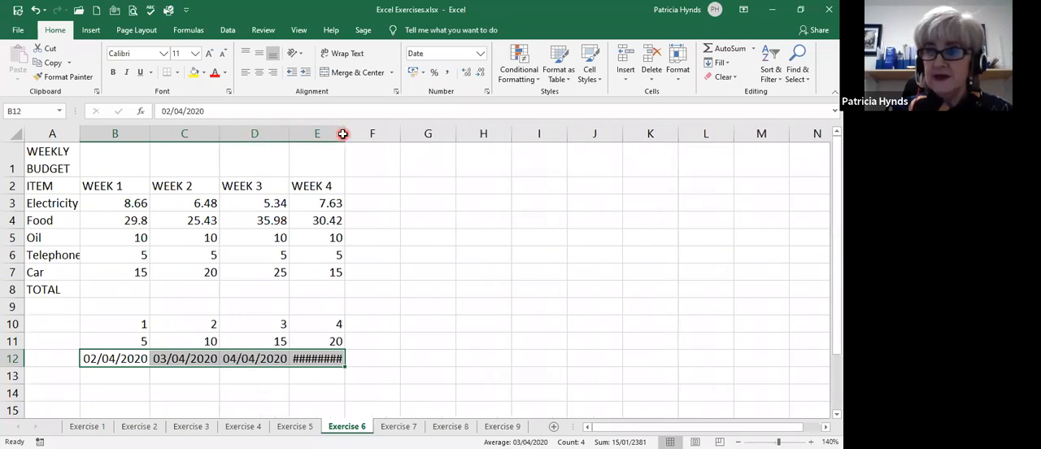
double_click(343, 134)
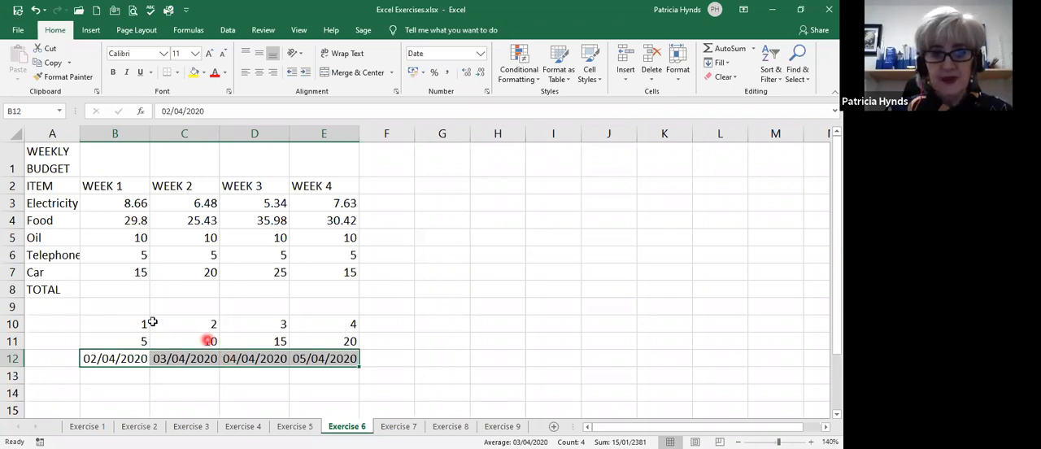
Delete rows 10 to 13 containing the practice number and date series.
left_click_drag(129, 325, 330, 355)
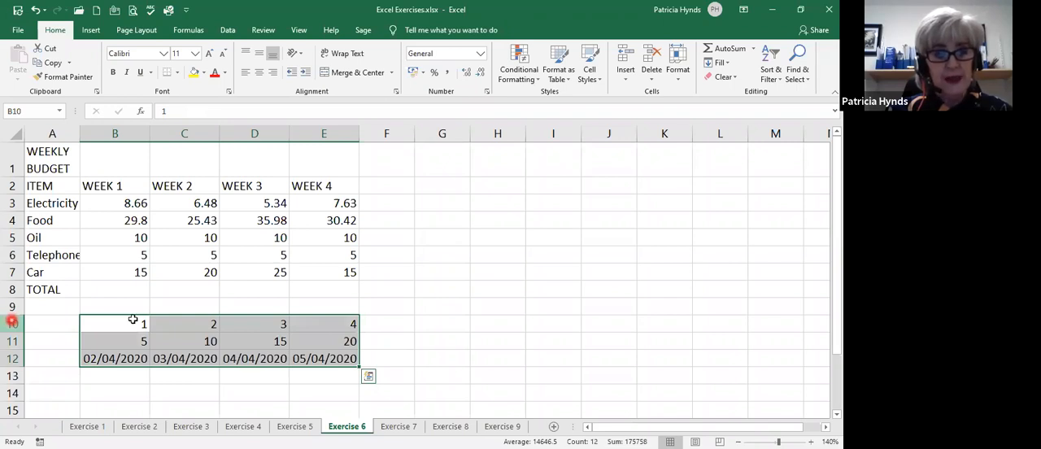
left_click_drag(12, 323, 11, 376)
right_click(121, 359)
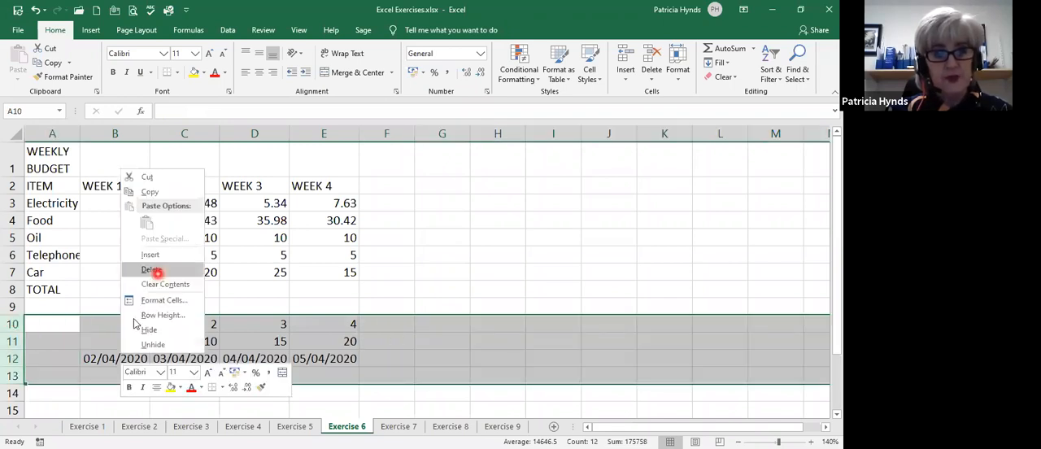
left_click(153, 271)
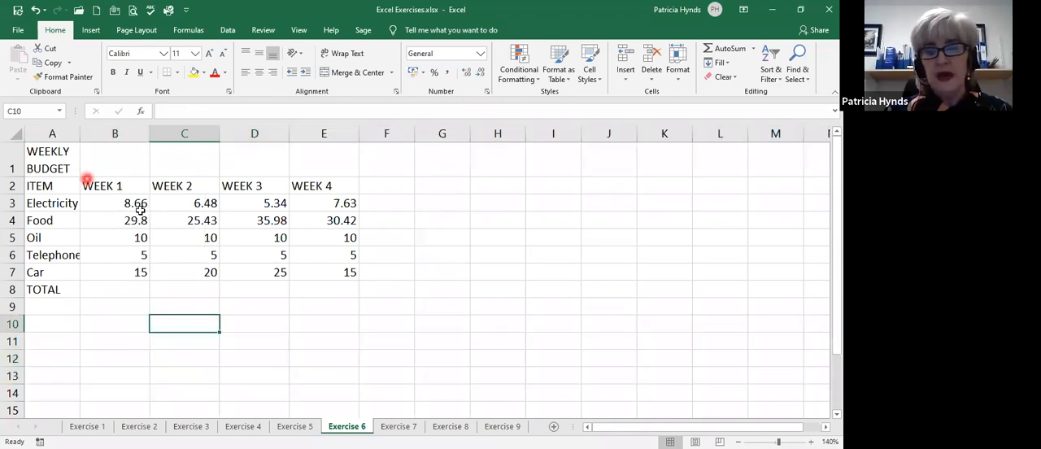
Apply the Accounting number format in pounds to the budget figures in B3:E7, and select the Week 1 total cell B8.
left_click_drag(118, 206, 322, 273)
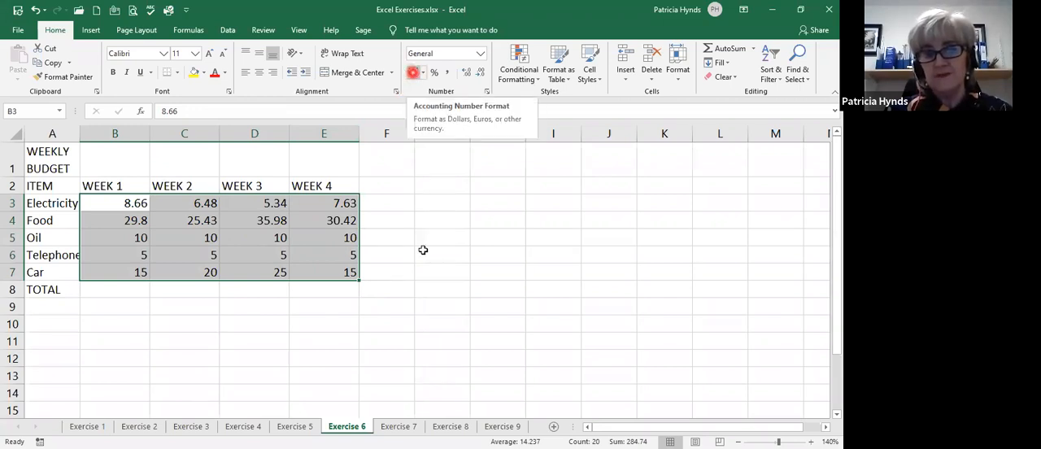
left_click(413, 73)
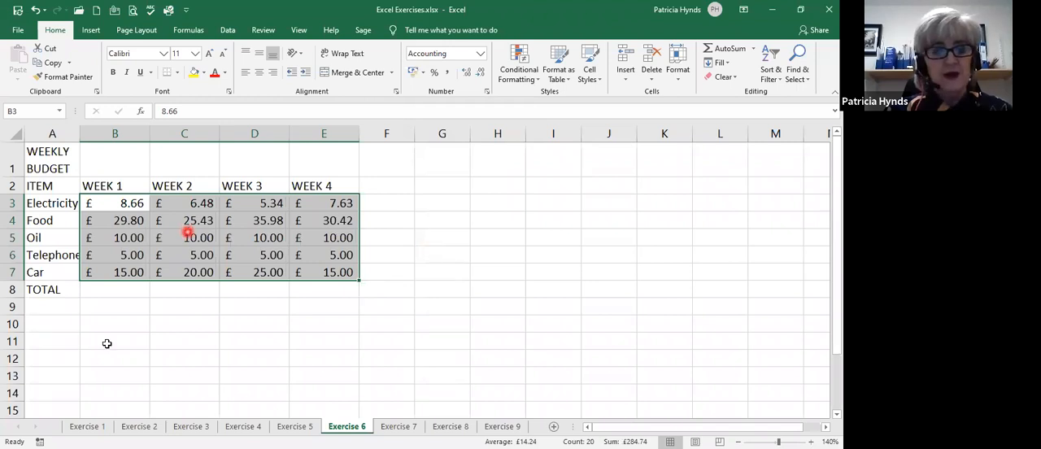
left_click(115, 289)
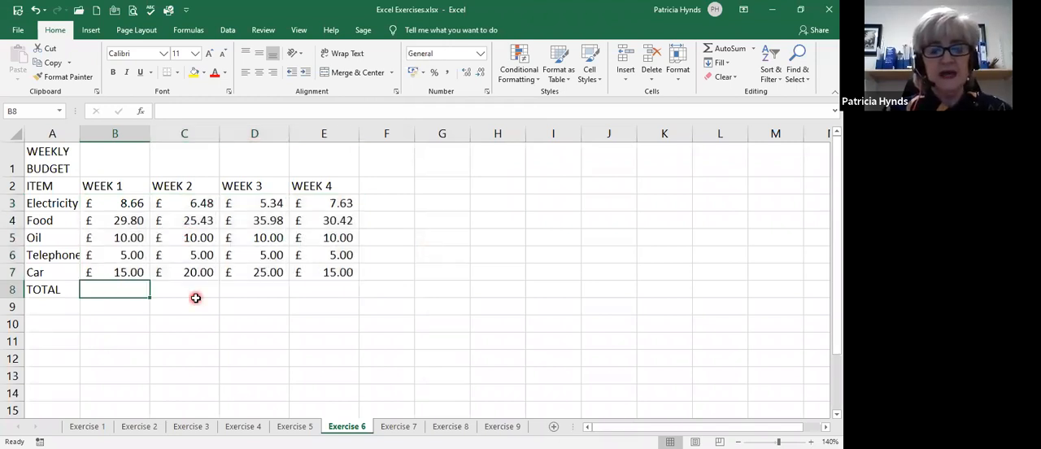
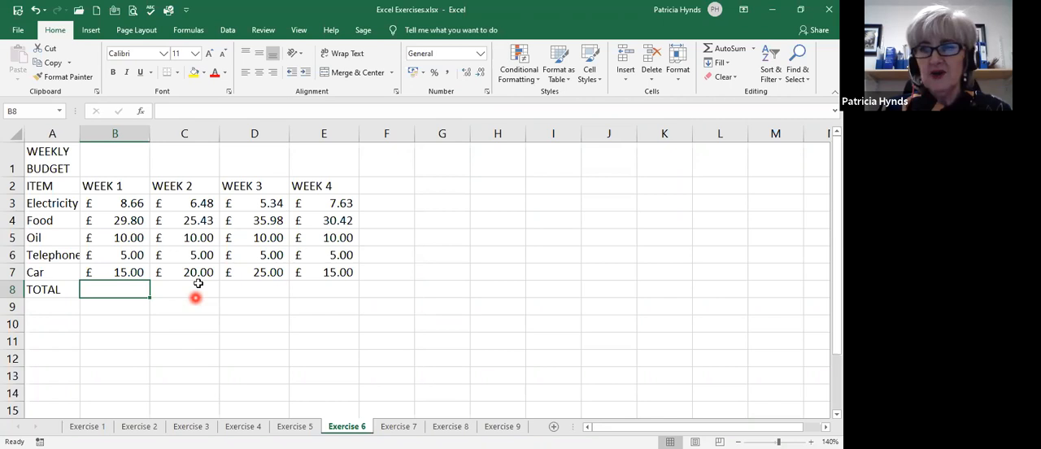
Total the Week 1 costs B3:B7 in B8 with AutoSum and fill the formula across to E8.
left_click(710, 49)
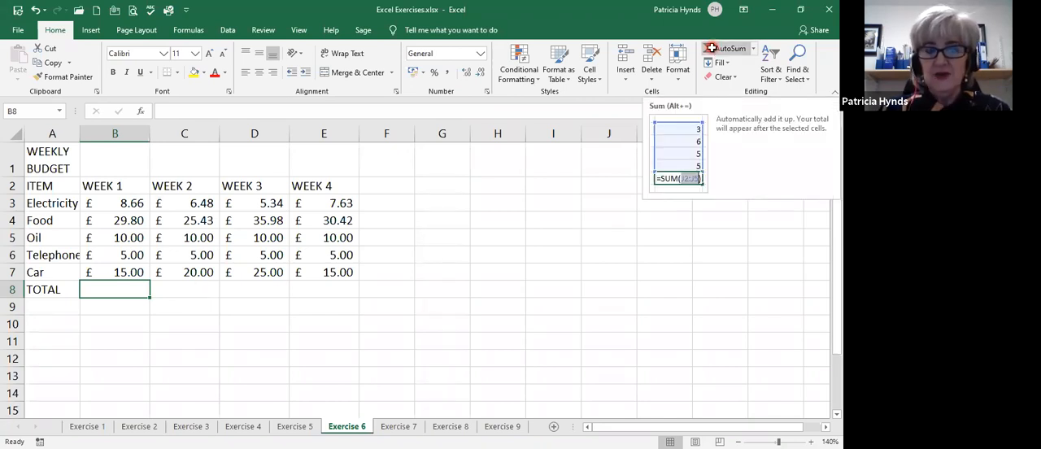
left_click(710, 48)
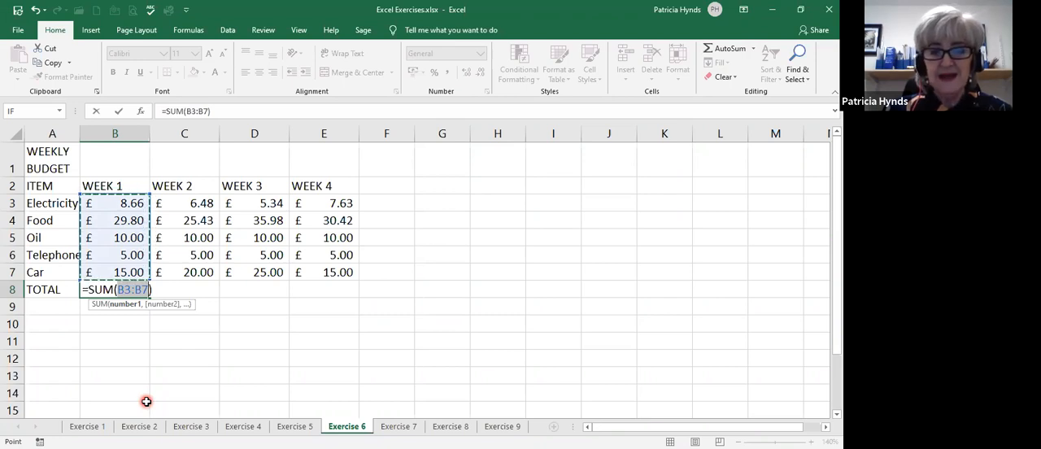
key("Return")
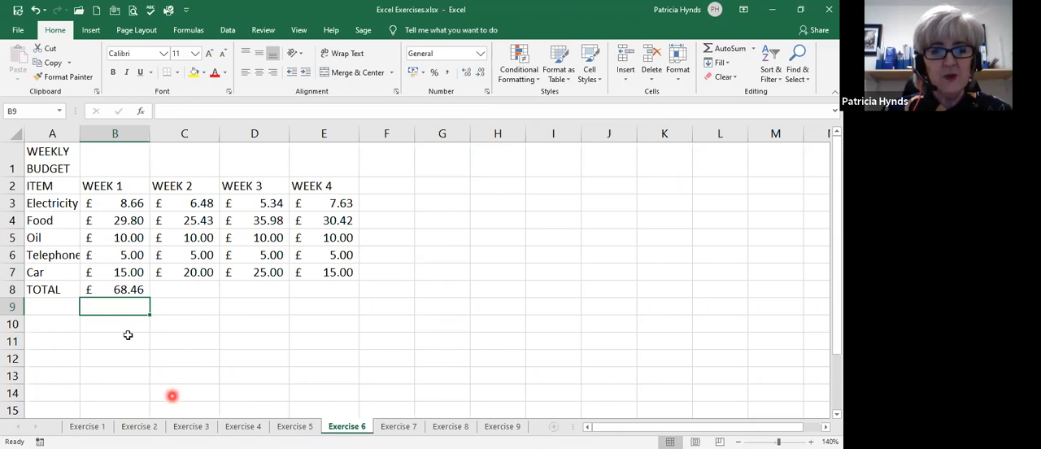
left_click(114, 289)
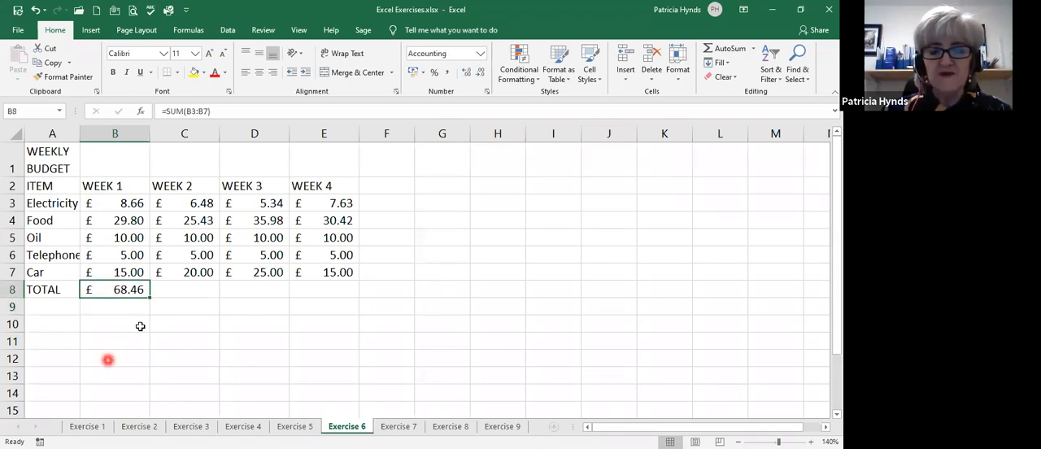
left_click_drag(150, 296, 342, 293)
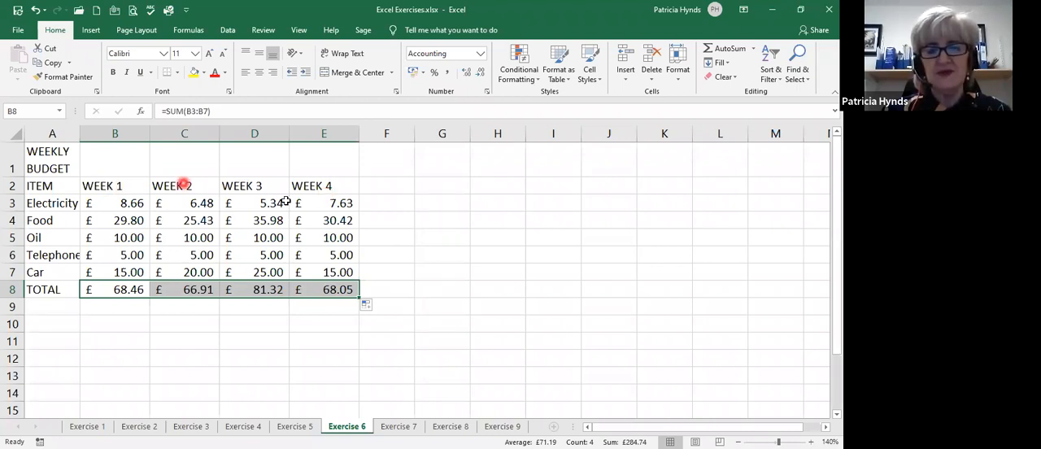
Enter the column heading NET in cell F2, next to WEEK 4.
left_click(384, 184)
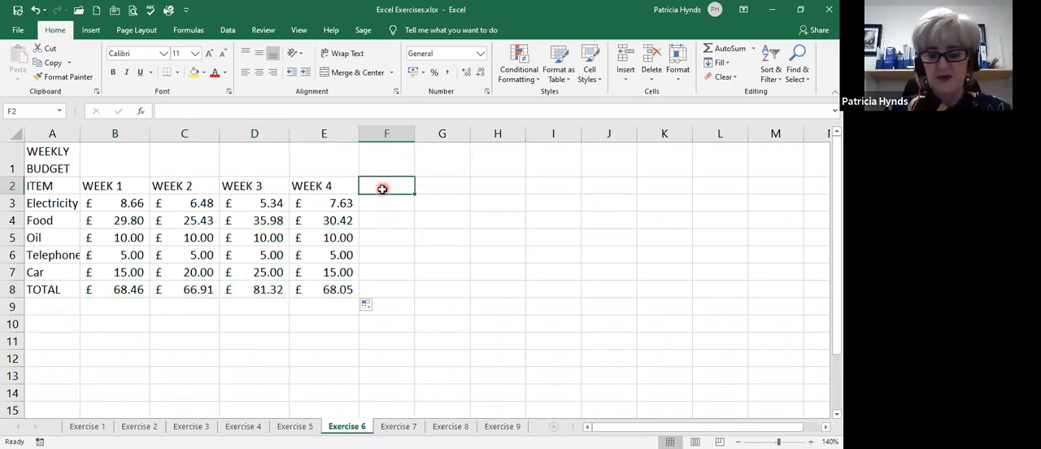
type("N")
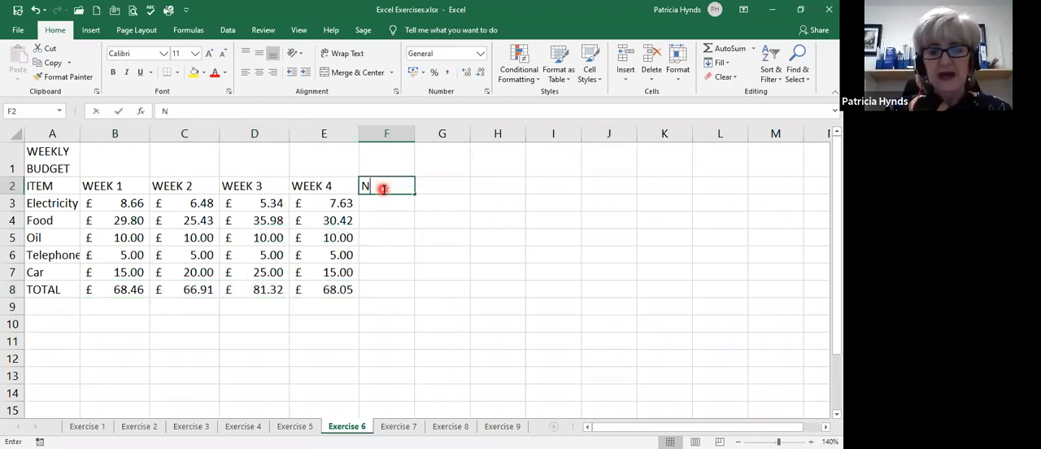
type("ET")
key("Return")
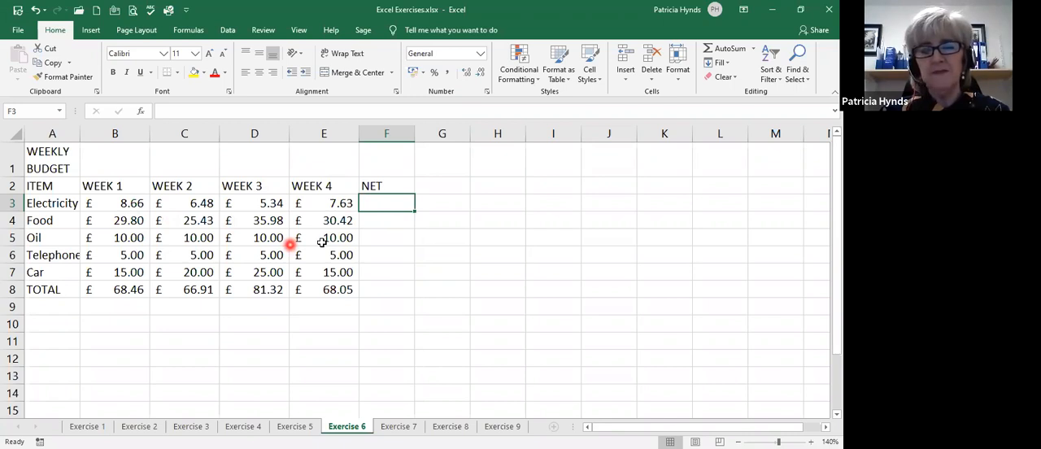
Sum the Electricity costs B3:E3 in F3 and fill the formula down to the total row, F8.
key("alt+equal")
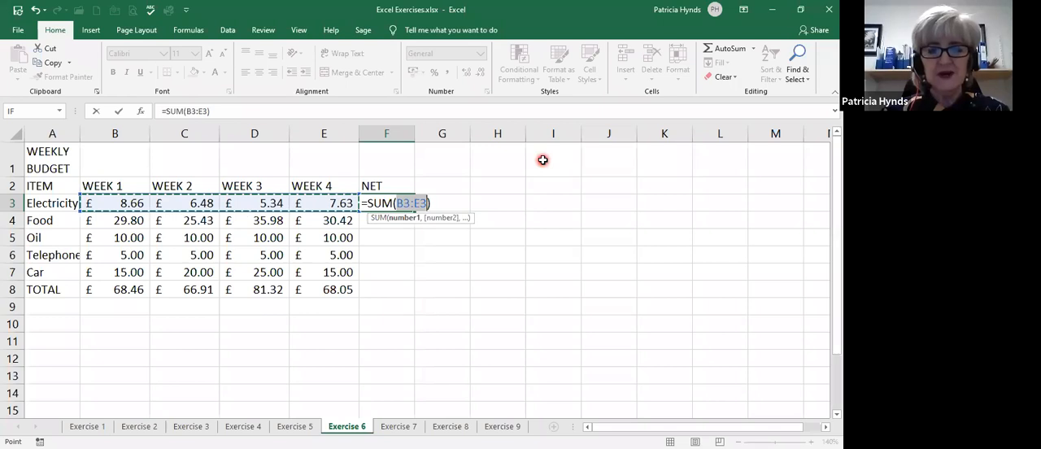
key("Return")
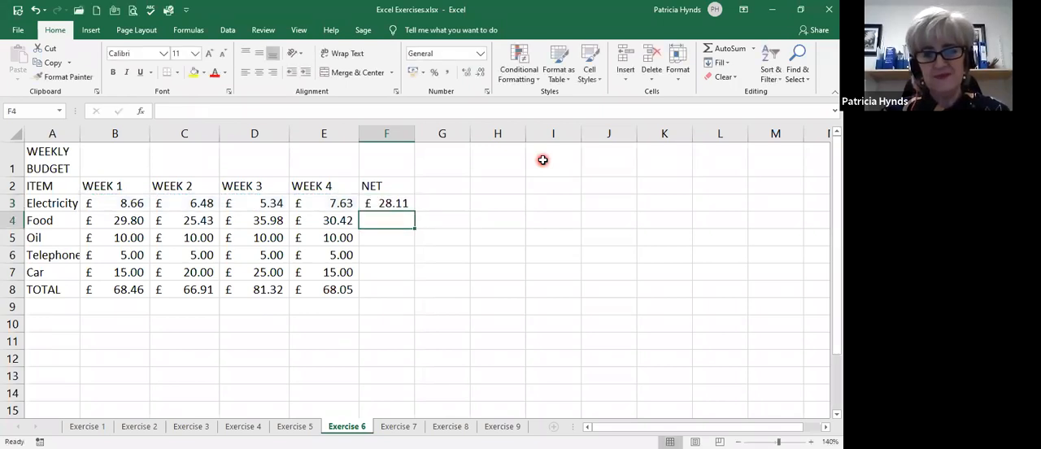
left_click(376, 202)
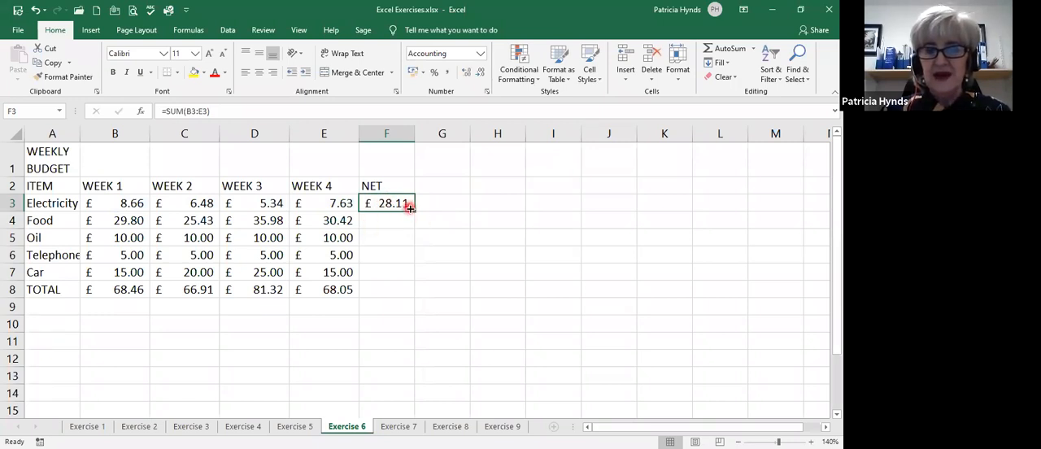
left_click_drag(414, 209, 406, 294)
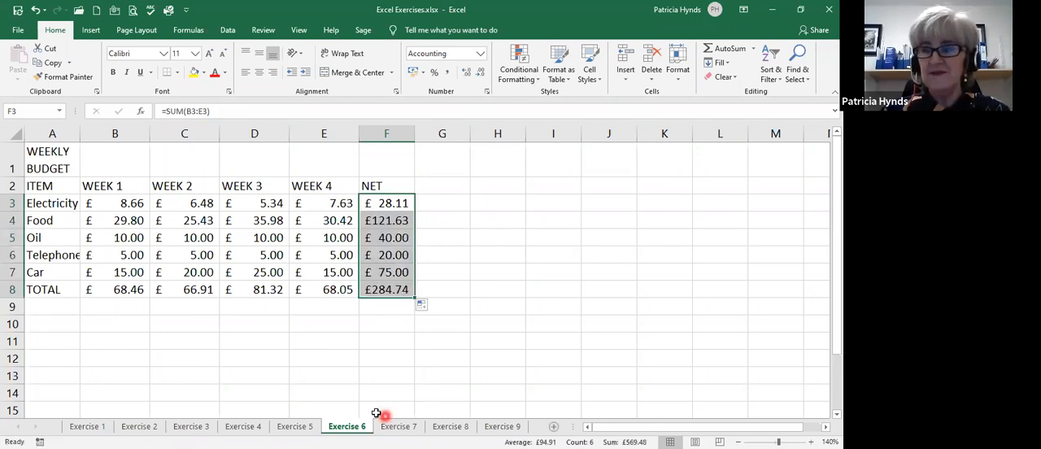
Enter the column heading VAT in cell G2.
left_click(445, 189)
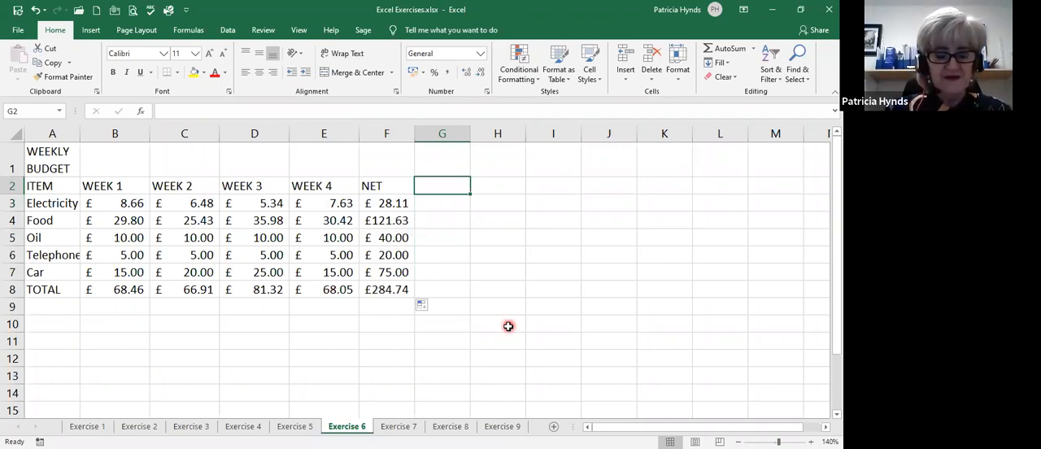
type("V")
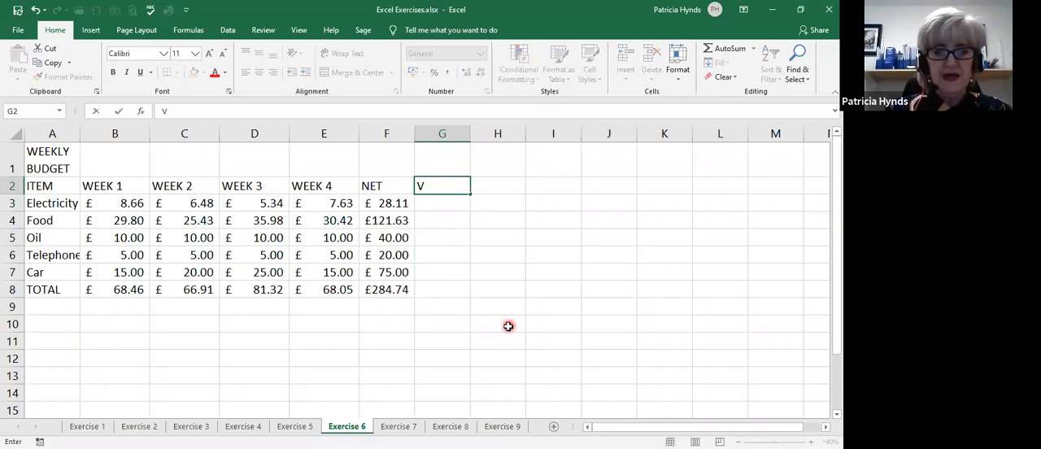
type("AT")
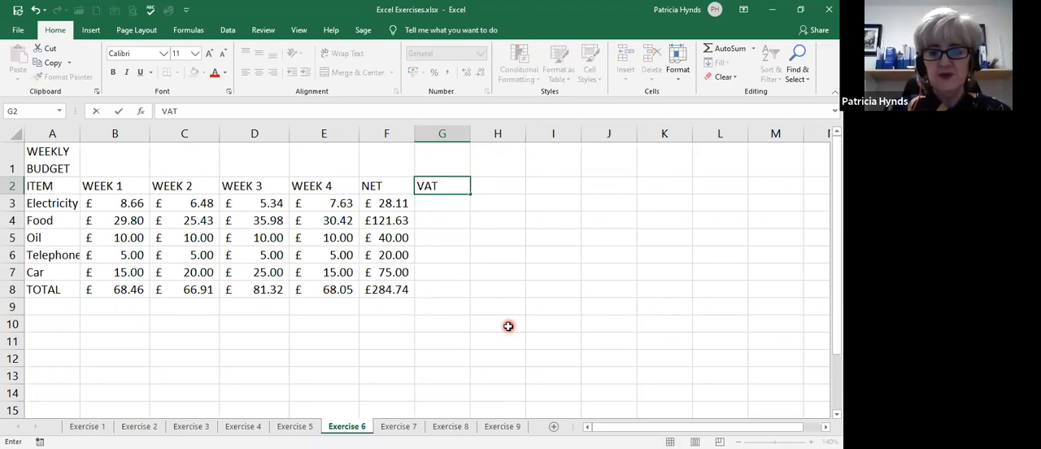
key("Return")
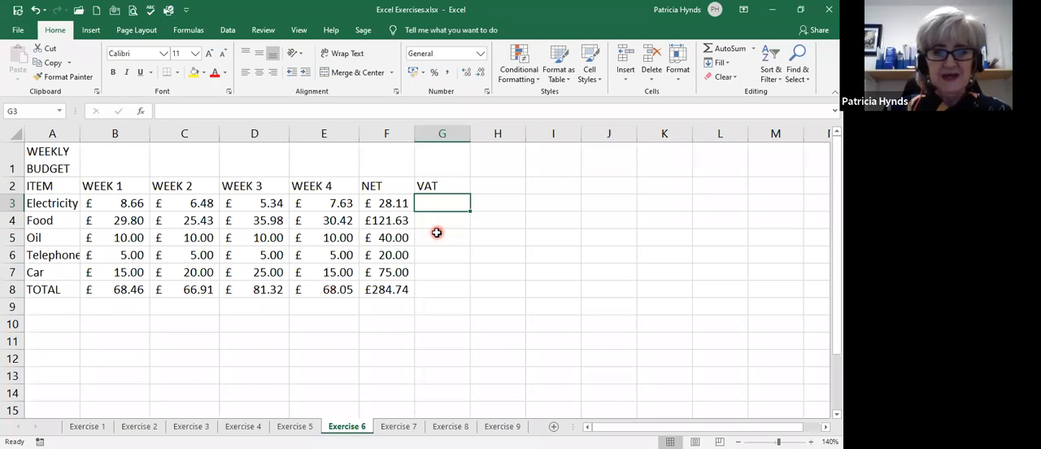
Calculate the Electricity VAT in G3 with the formula =F3*20% and fill it down to G8.
type("=")
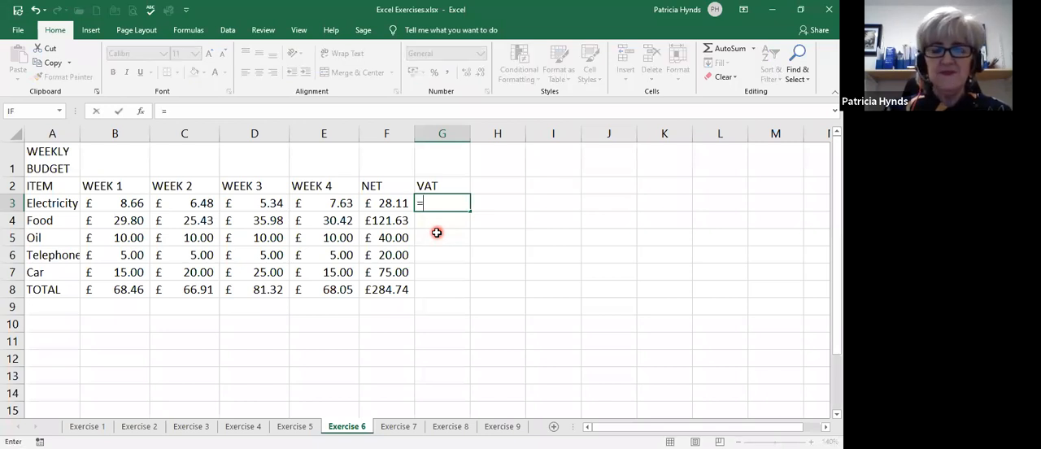
left_click(385, 202)
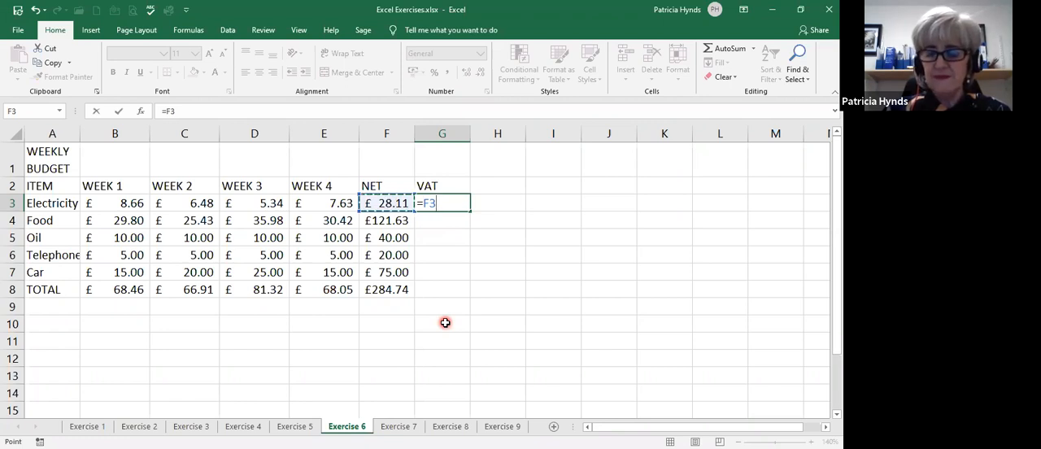
type("*")
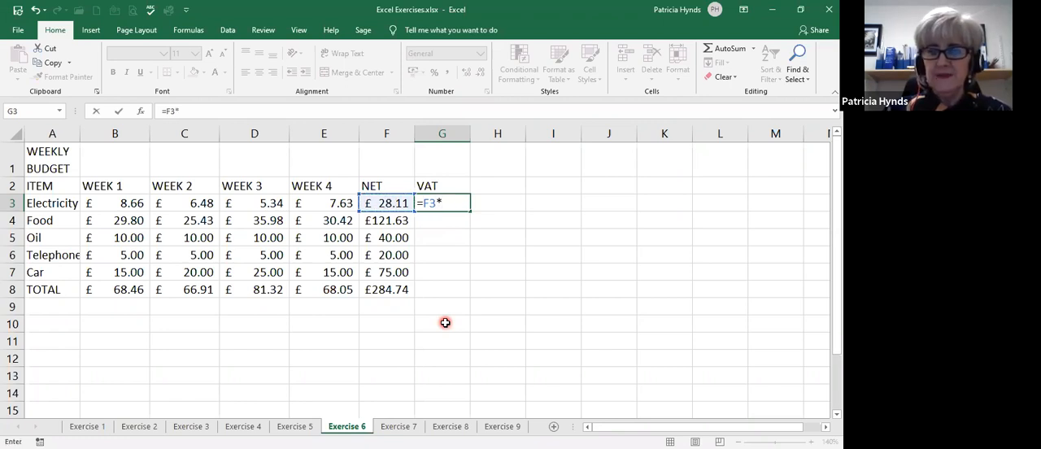
type("20")
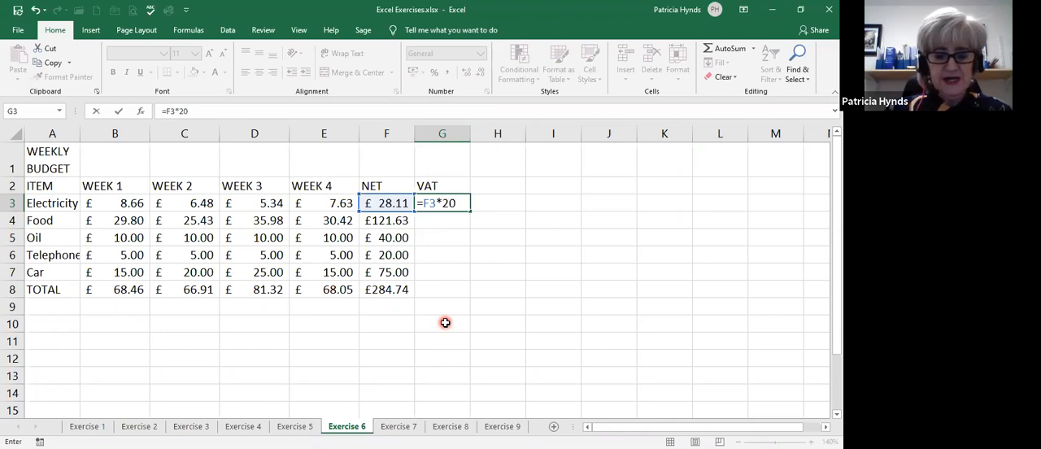
type("%")
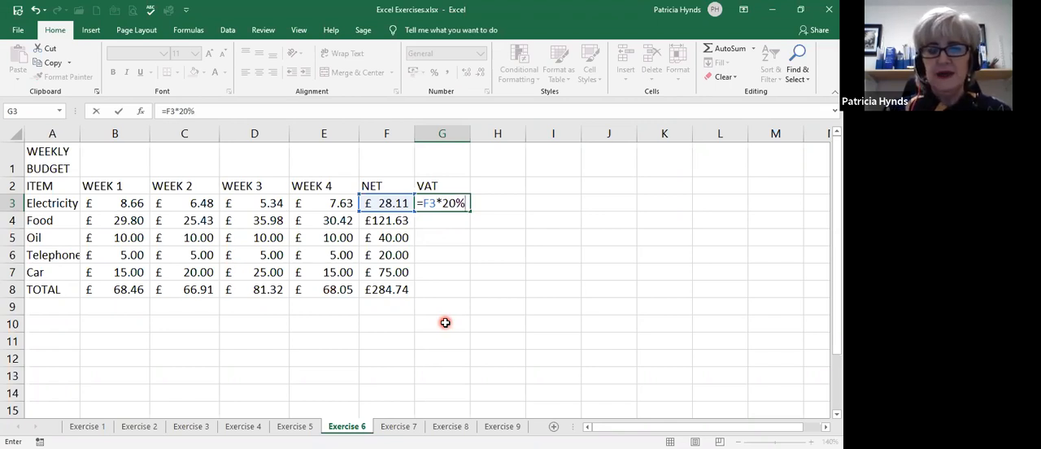
left_click(470, 225)
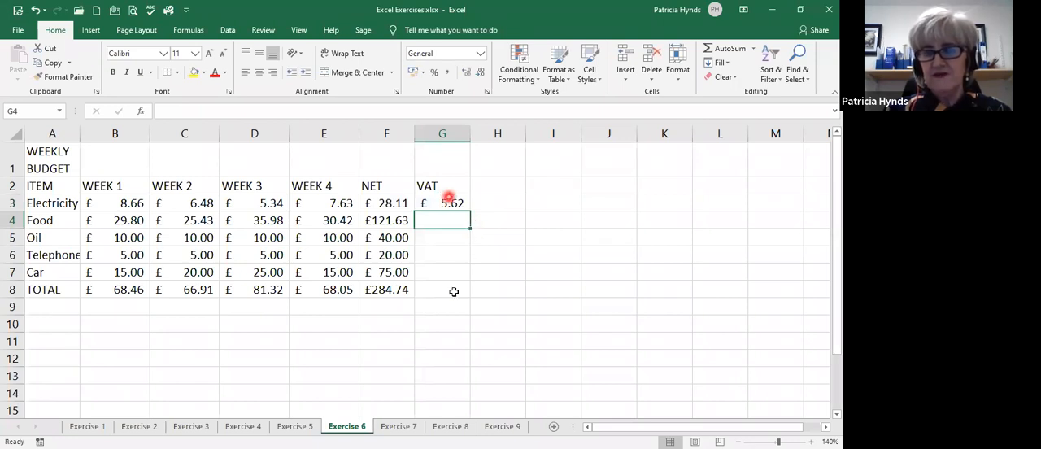
left_click(440, 202)
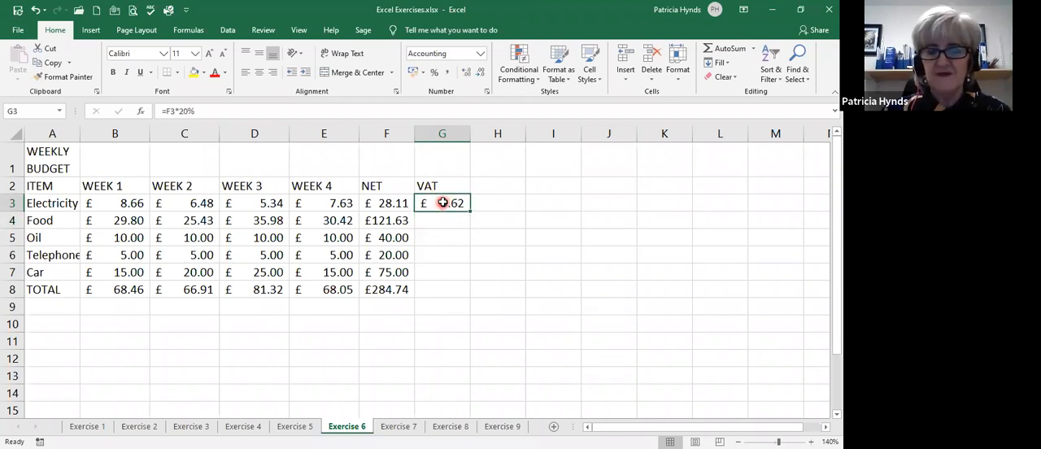
left_click_drag(468, 211, 469, 301)
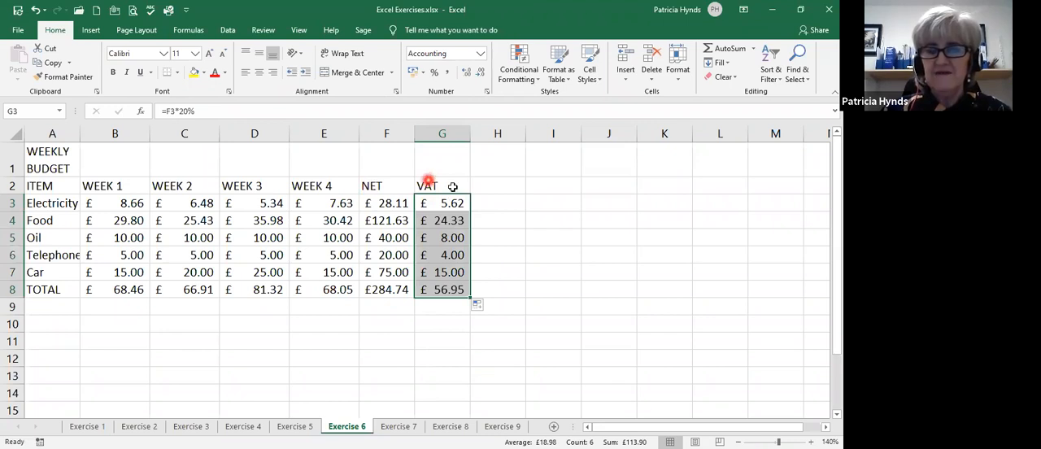
Enter the column heading TOTAL in cell H2.
left_click(487, 181)
type("TOTAL")
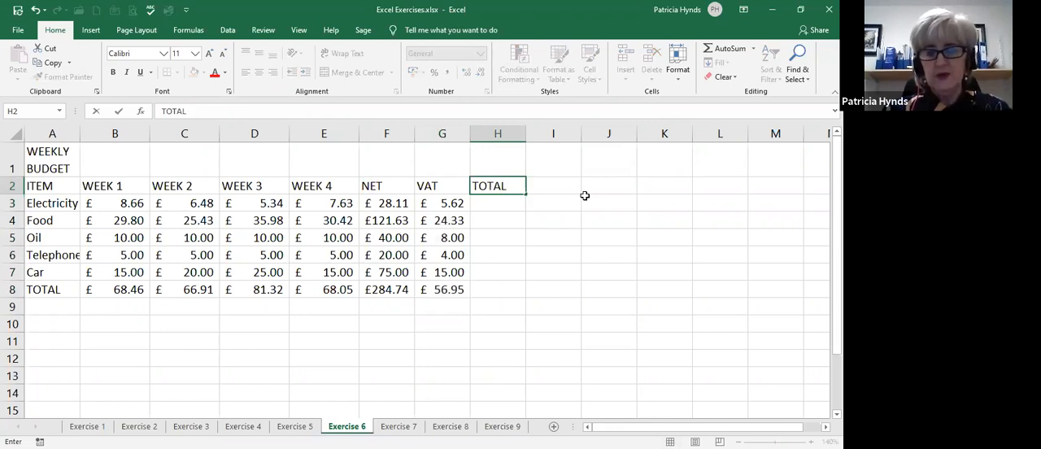
key("Return")
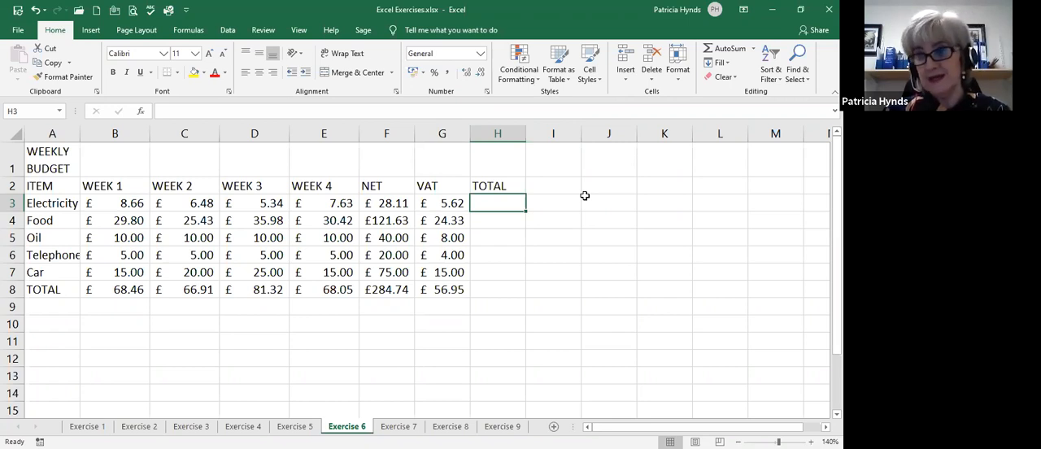
Add the Electricity net and VAT amounts in H3 with =F3+G3 and fill the formula down to H8.
type("=")
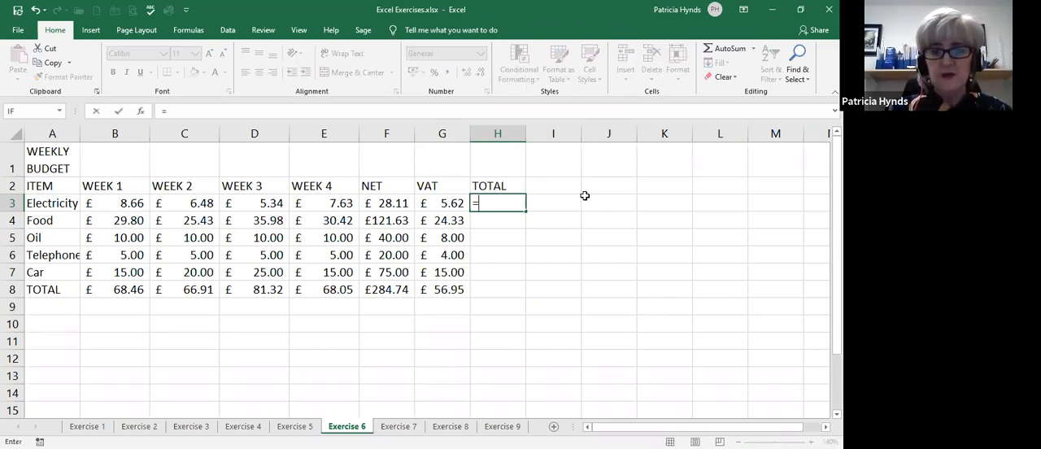
key("Left")
key("Left")
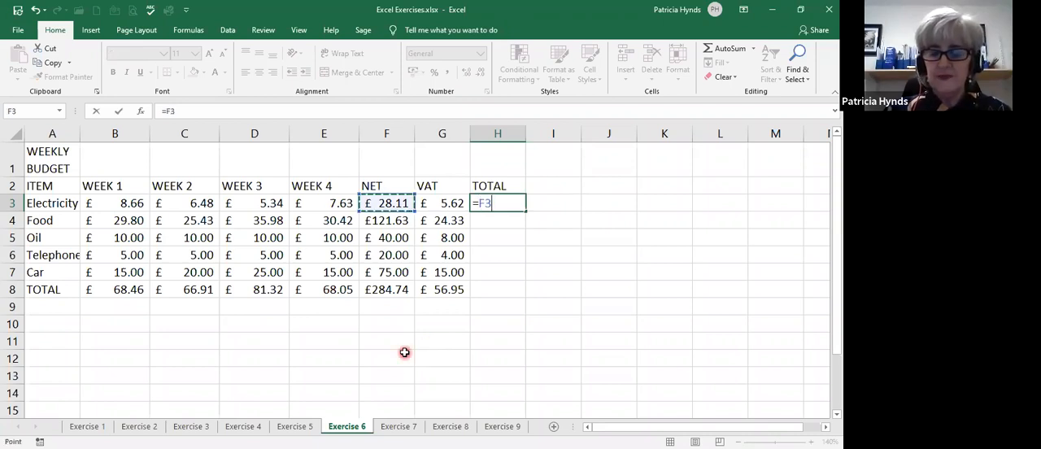
type("+")
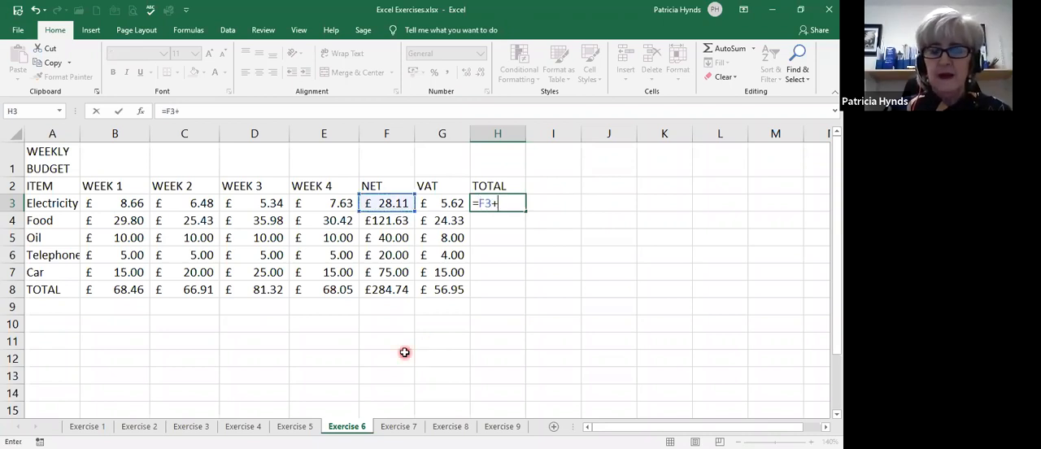
left_click(446, 201)
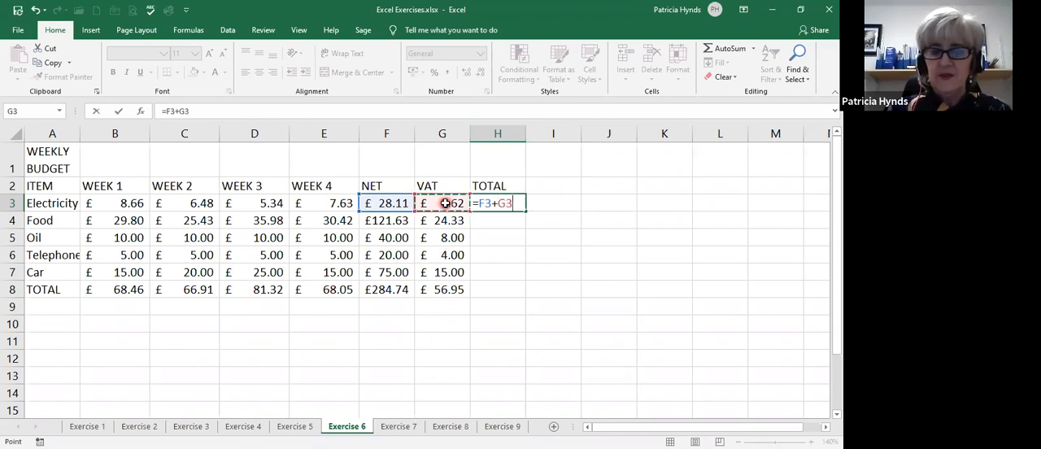
key("Return")
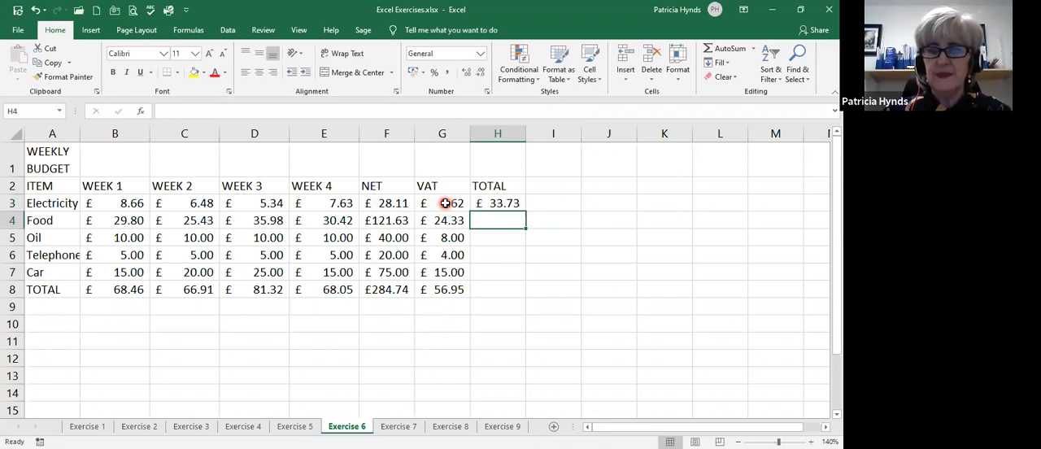
left_click(499, 204)
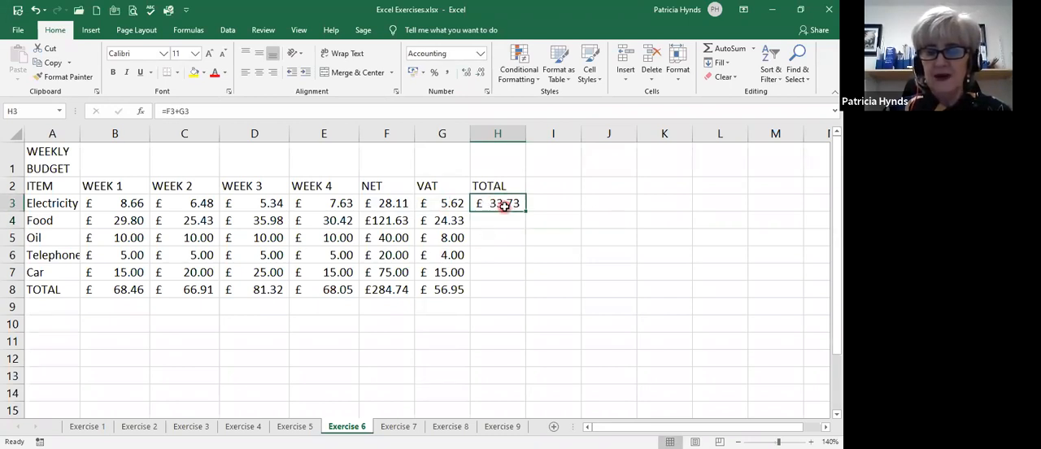
left_click_drag(526, 212, 520, 290)
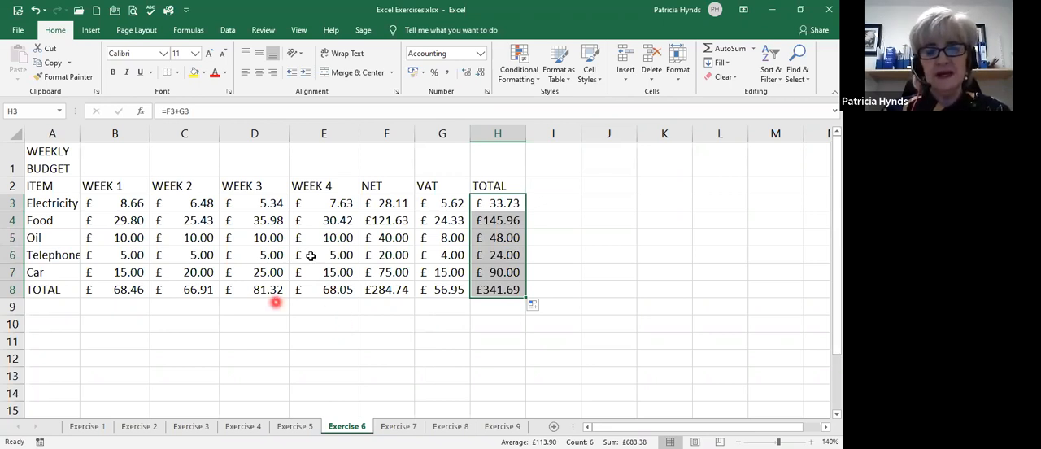
Check how the weekly budget sheet will print in the print preview, then return to the sheet.
left_click(335, 234)
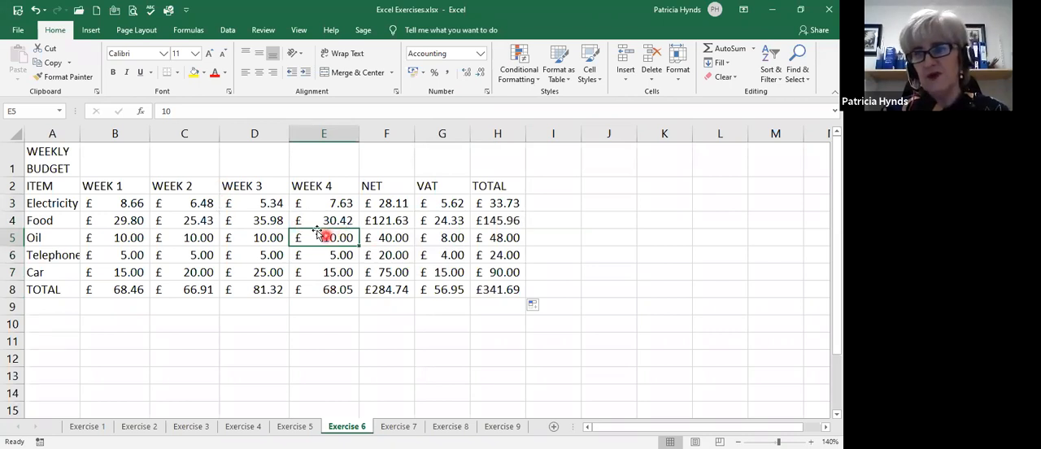
left_click(132, 10)
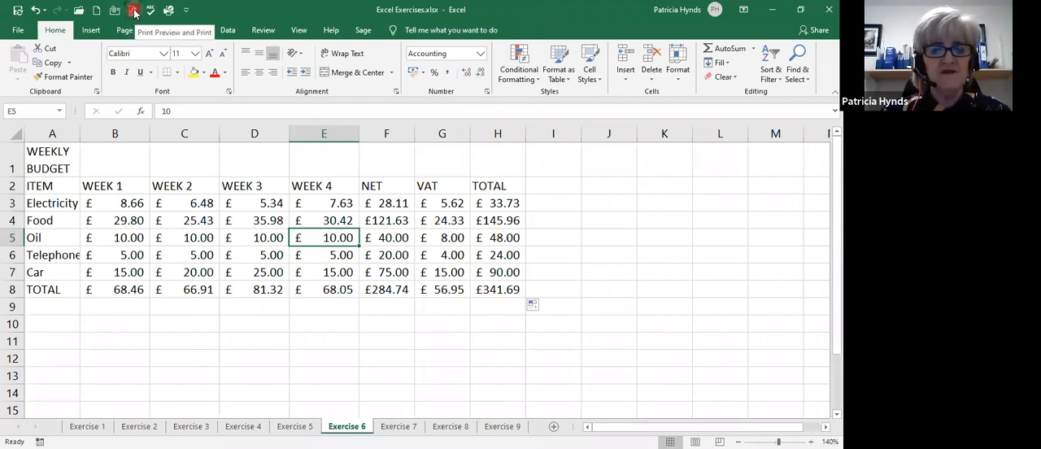
left_click(134, 11)
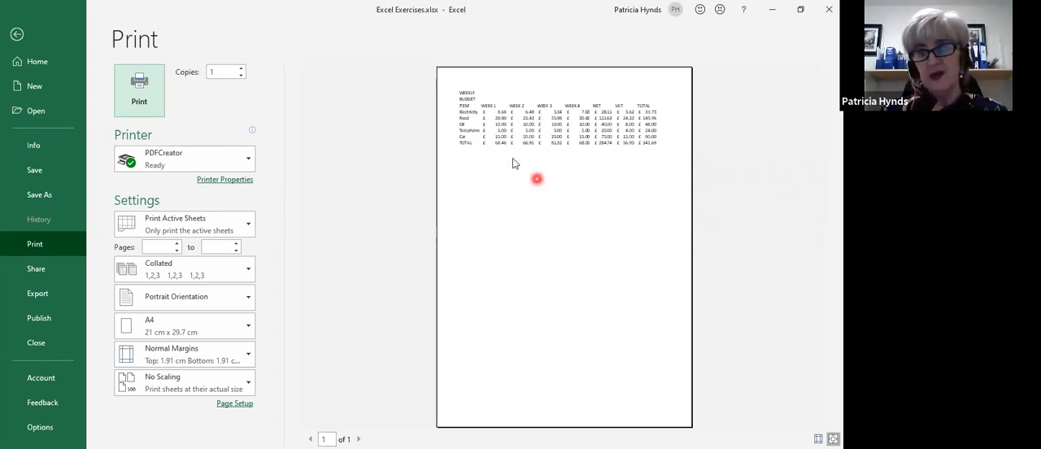
key("Escape")
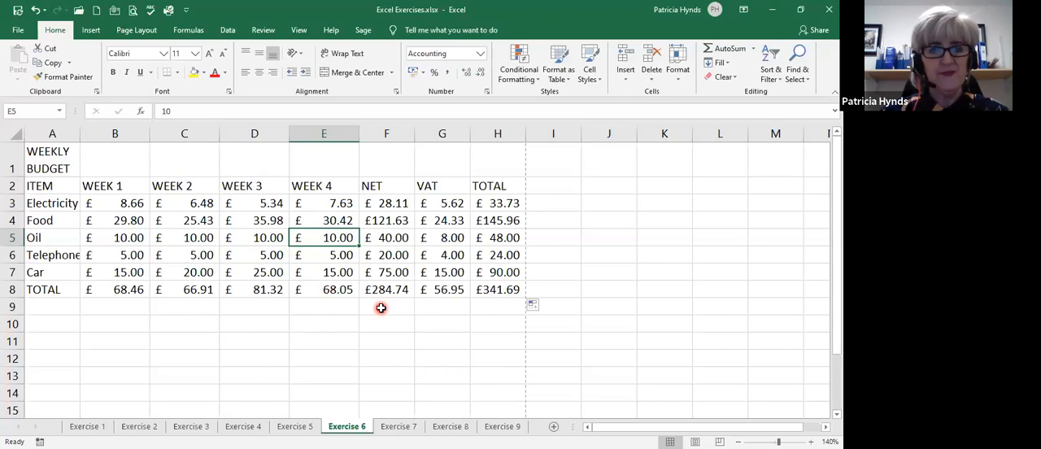
Turn on gridline printing for the Exercise 6 sheet and check the budget table in the print preview.
left_click(135, 31)
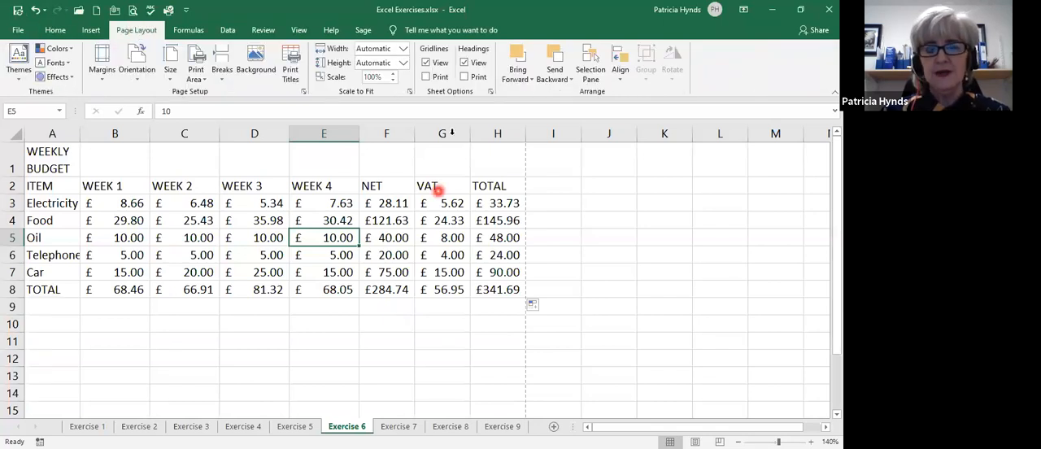
left_click(425, 77)
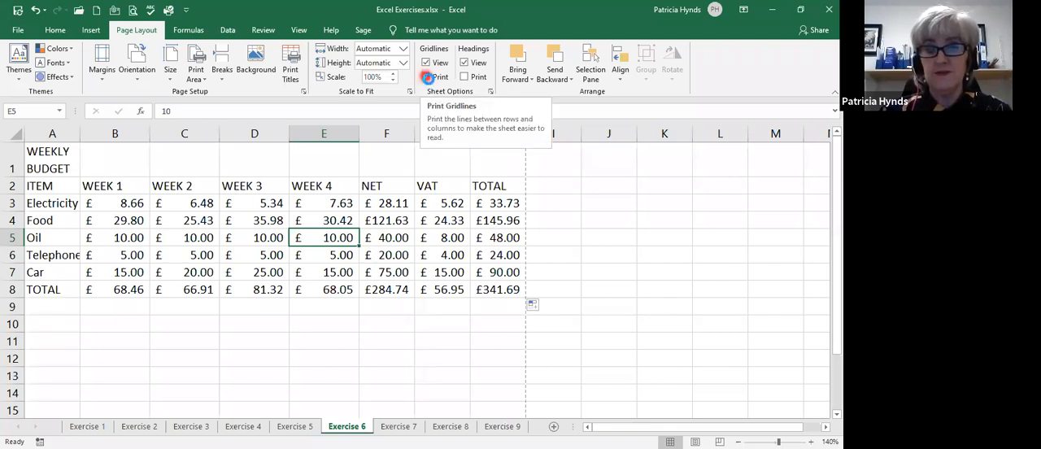
left_click(426, 78)
left_click(133, 12)
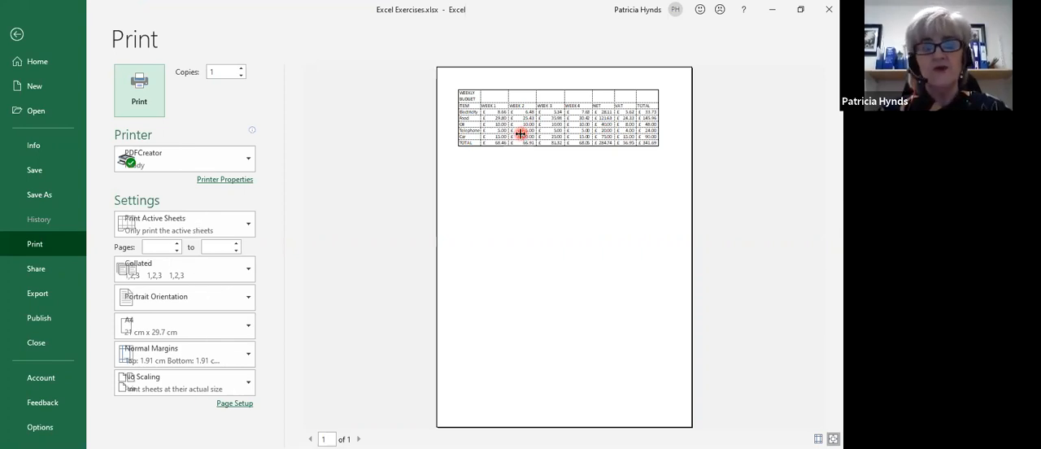
key("Escape")
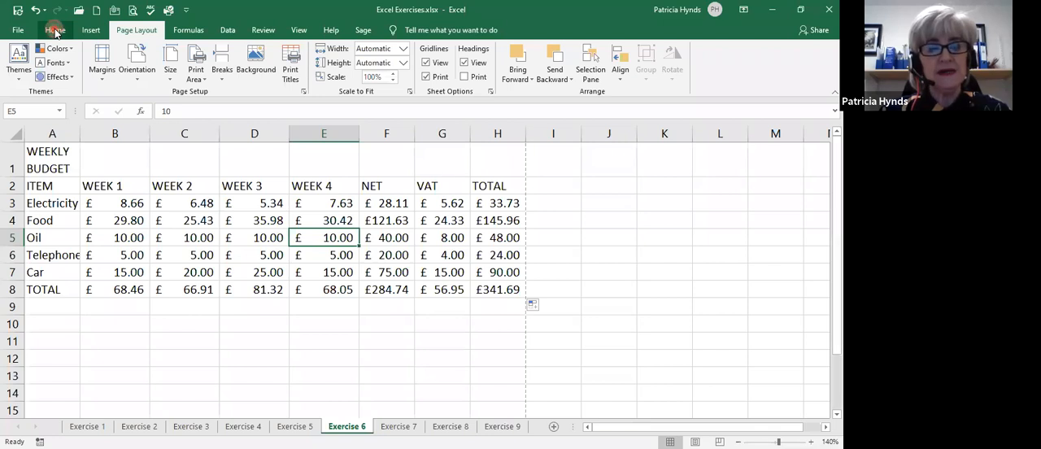
Look over the available cell border options, then return to the page layout settings.
left_click(56, 31)
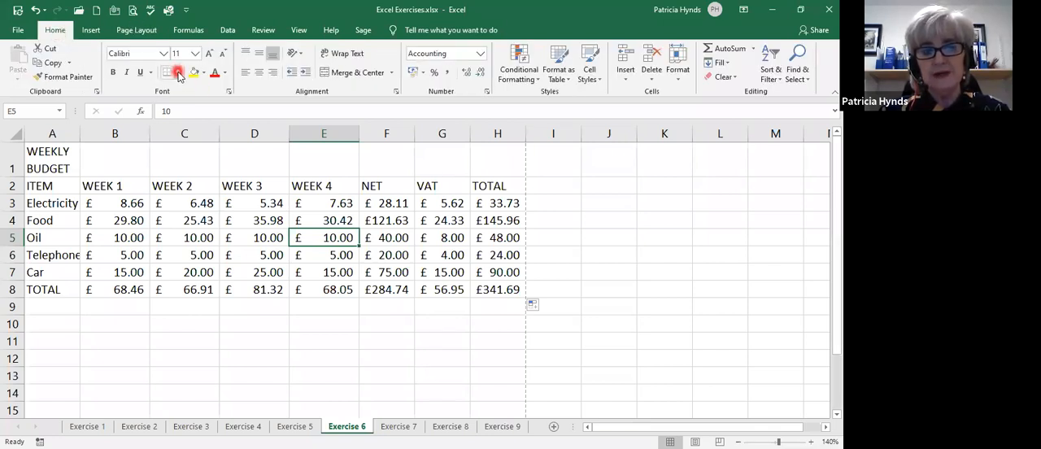
left_click(178, 73)
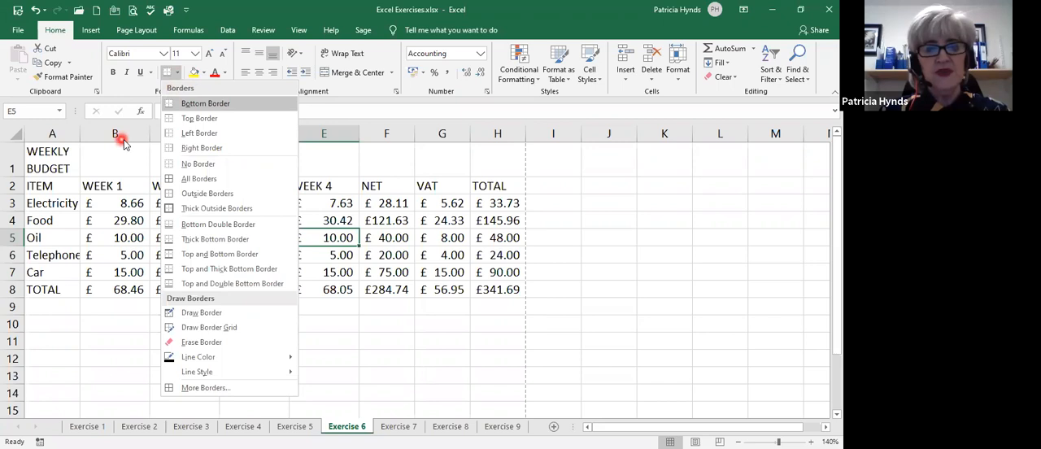
left_click(151, 31)
left_click(141, 30)
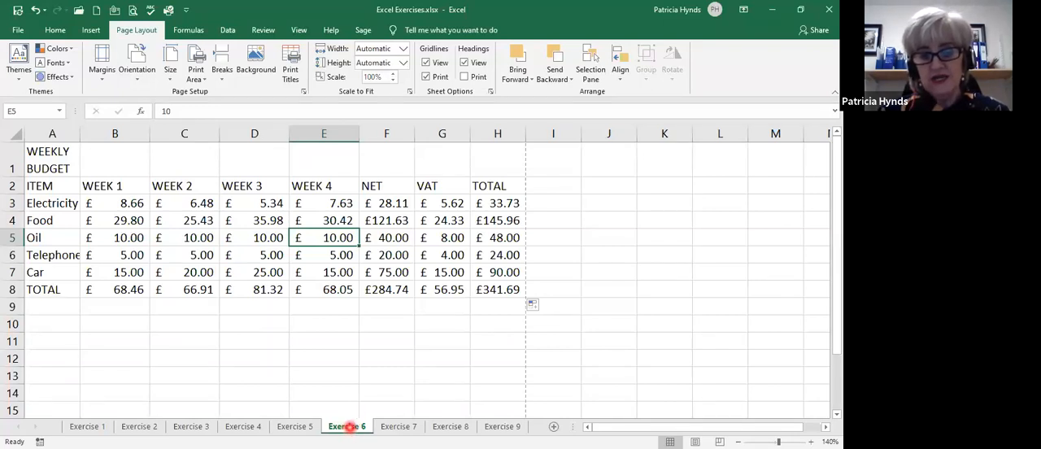
Check the Exercise 4 sheet in the print preview and return to the worksheet.
right_click(347, 426)
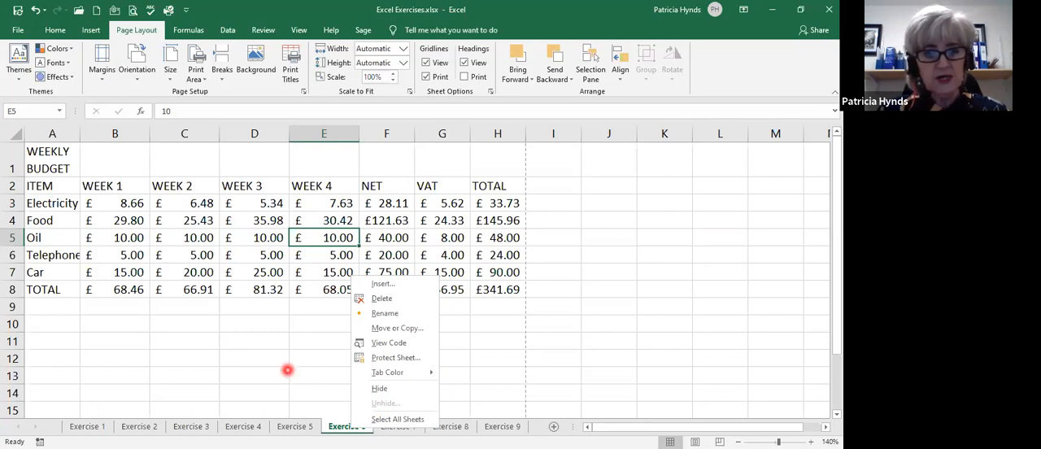
left_click(252, 425)
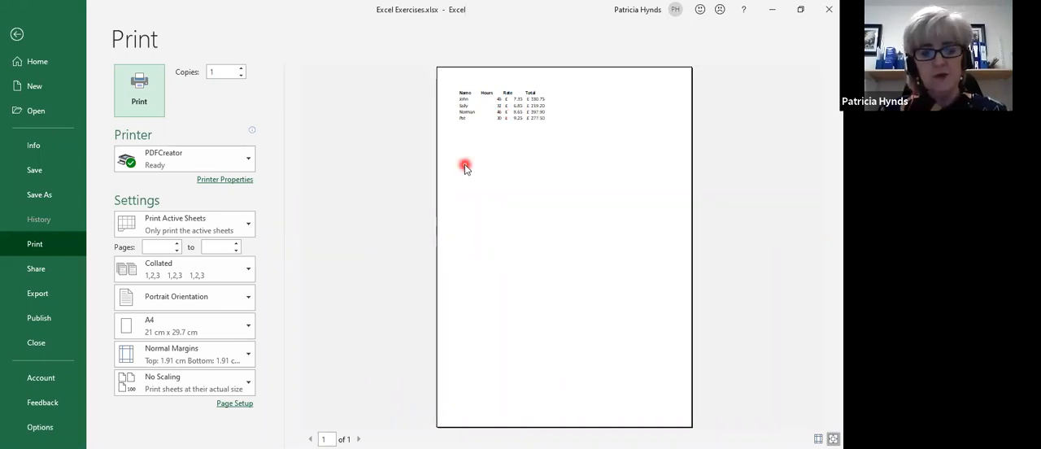
key("Escape")
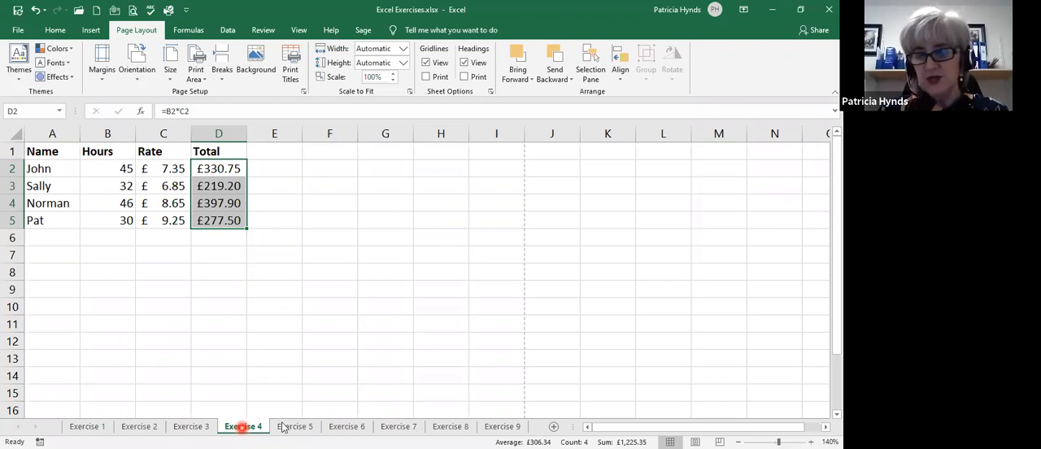
Group all the exercise sheets and turn on gridline printing for the whole group.
left_click(326, 419)
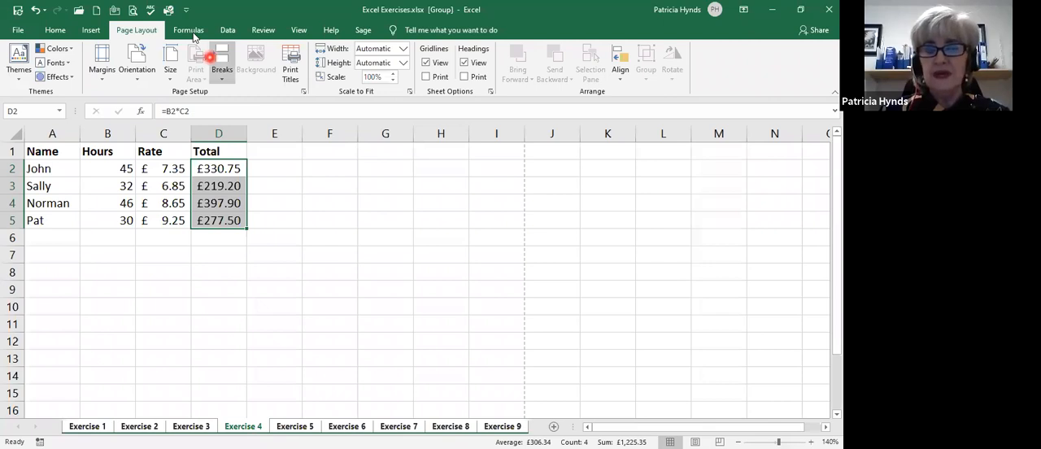
left_click(124, 30)
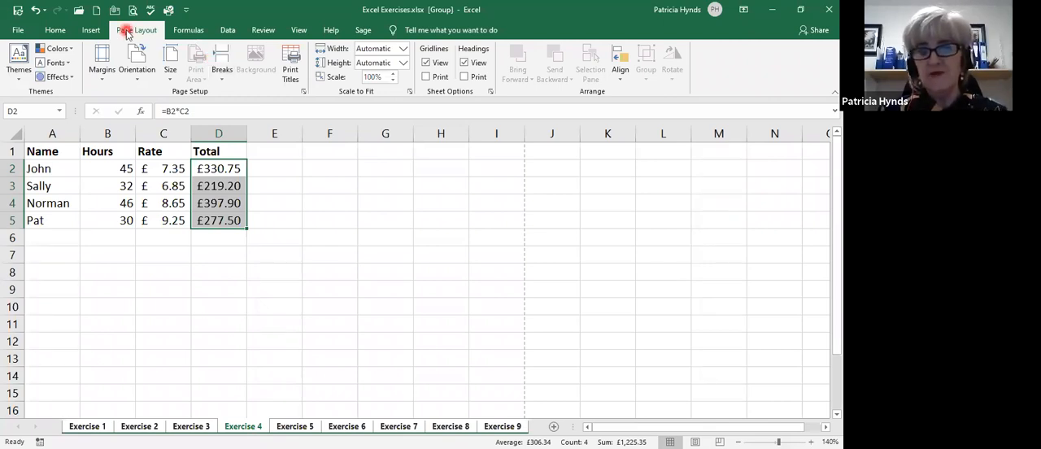
left_click(427, 77)
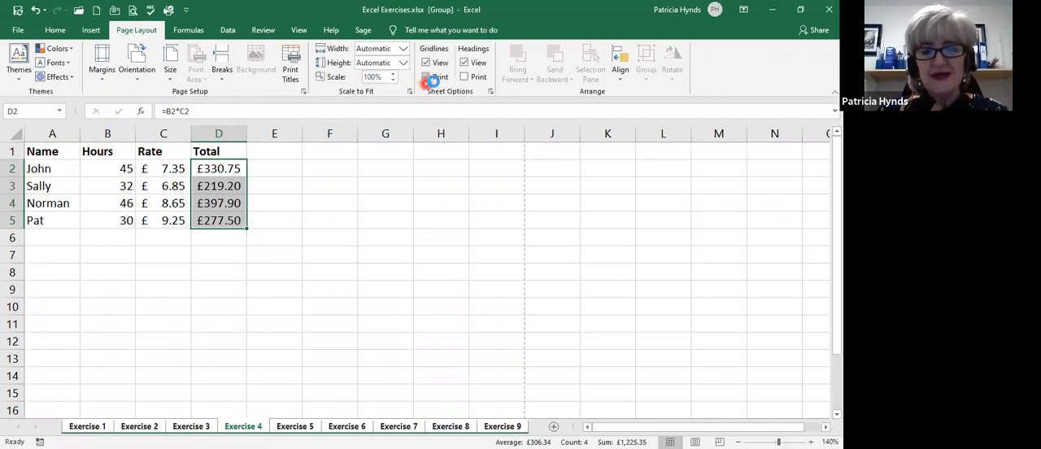
left_click(435, 85)
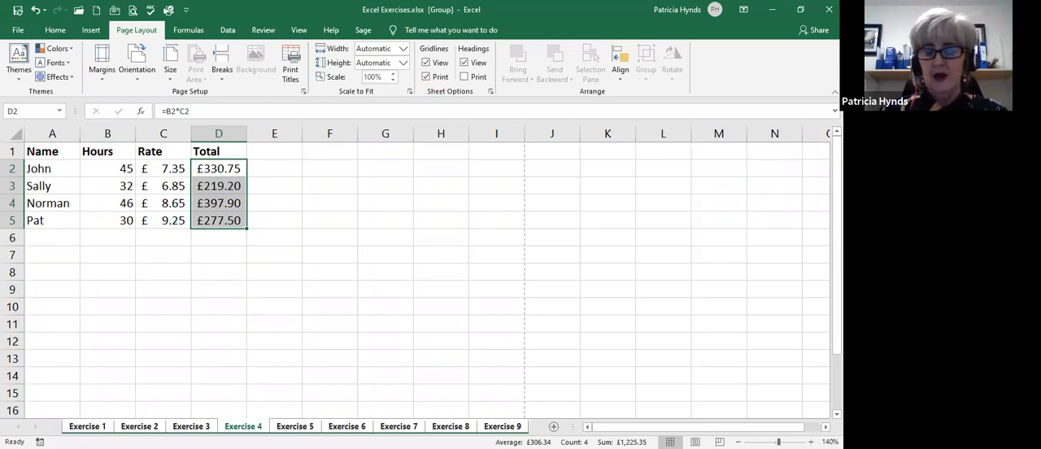
Ungroup the sheets by switching to Exercise 2 and check its gridlines in the print preview.
left_click(142, 426)
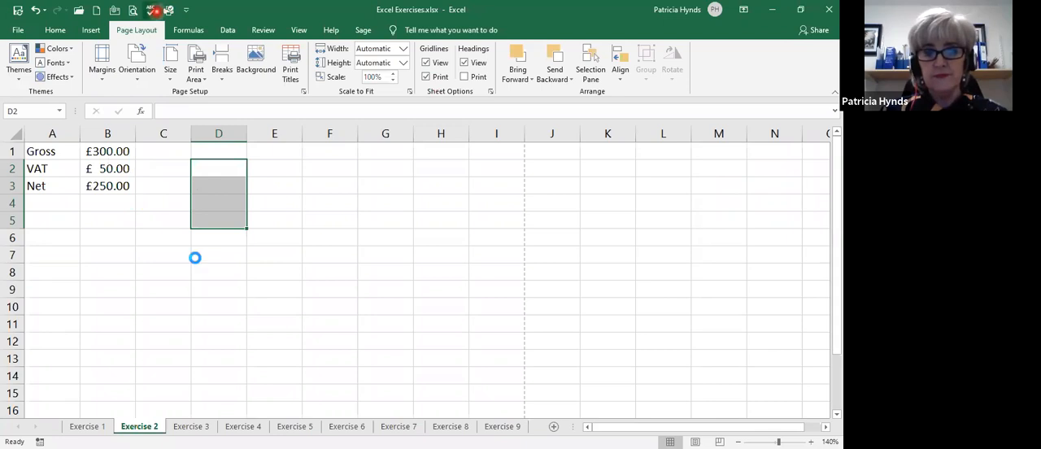
key("ctrl+p")
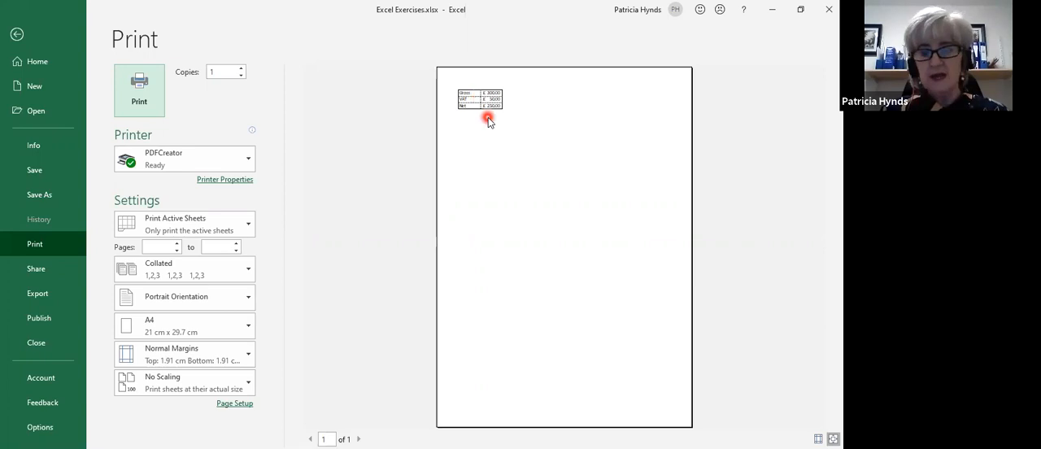
key("Escape")
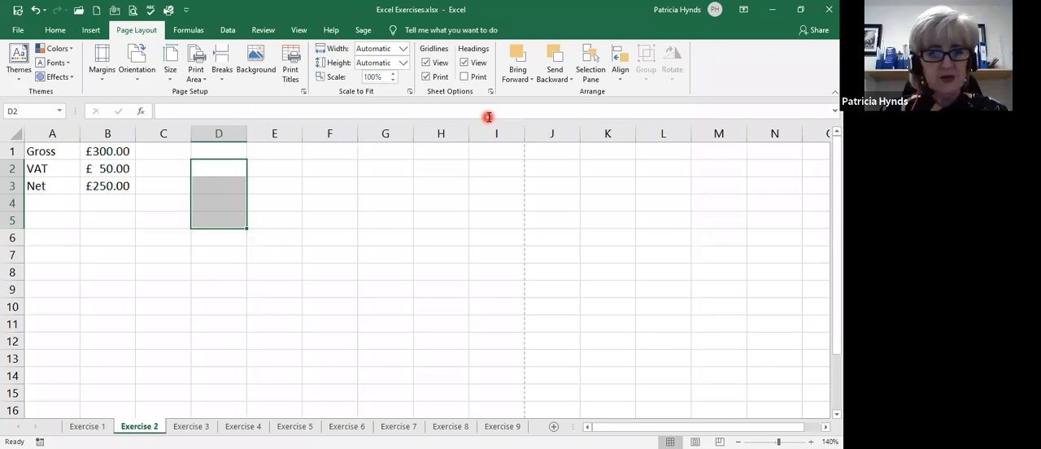
Display the formulas on the Exercise 6 sheet and examine those in the NET, VAT and TOTAL columns.
left_click(294, 426)
left_click(345, 426)
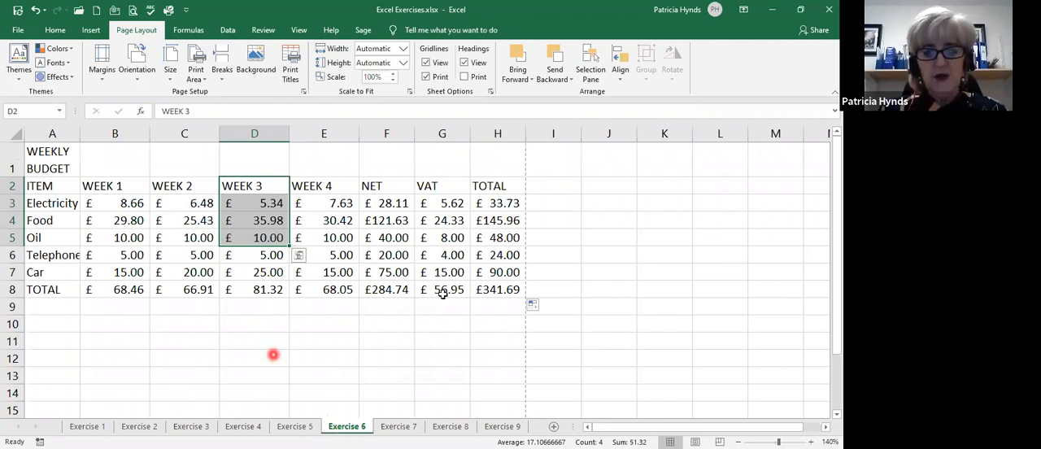
left_click(407, 303)
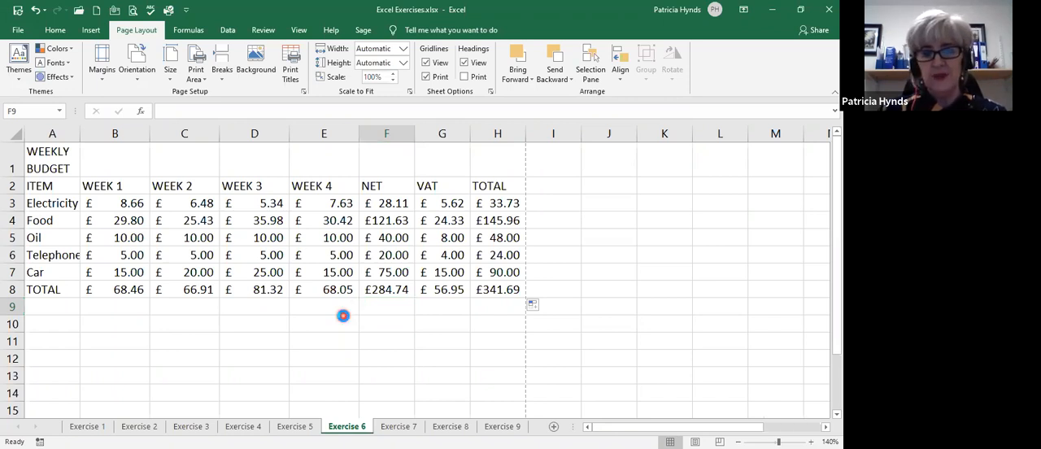
key("ctrl+grave")
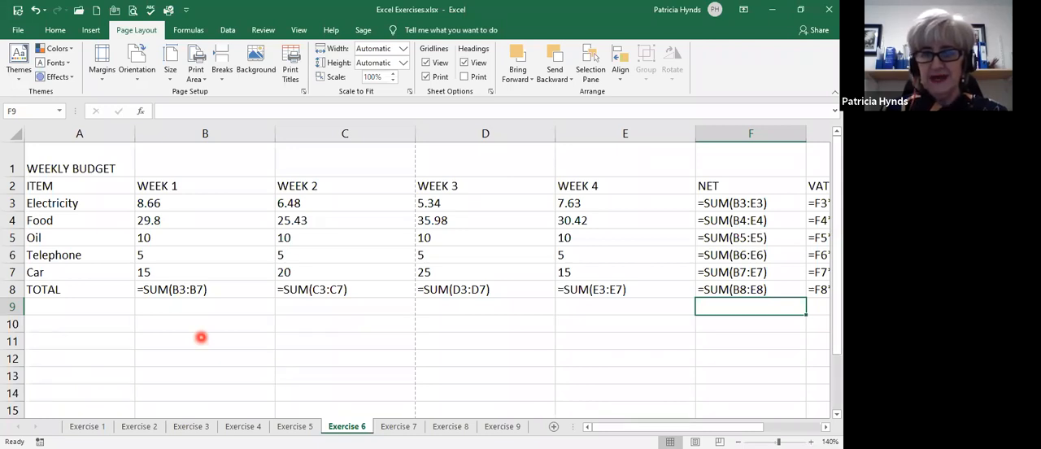
left_click(825, 428)
left_click(825, 427)
left_click(825, 428)
left_click(825, 428)
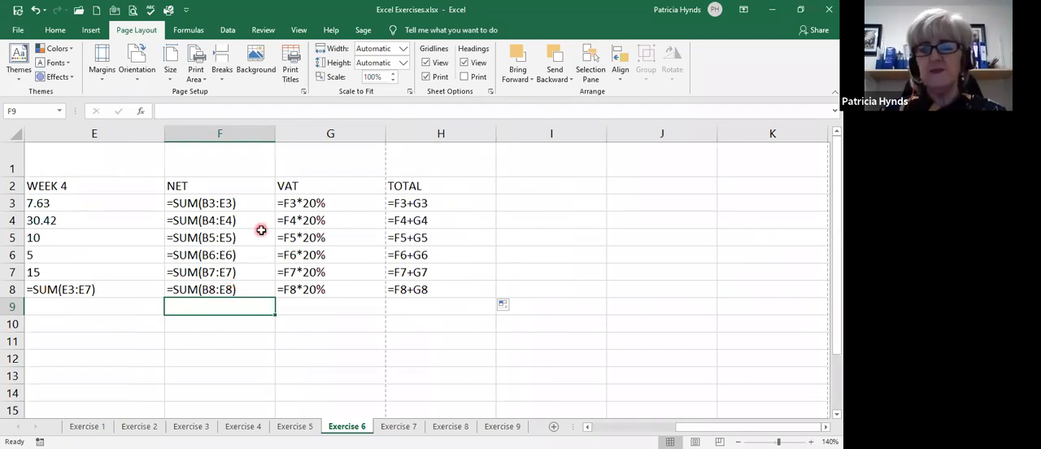
Overwrite the Oil total formula in H5 with the fixed value 100.
double_click(406, 236)
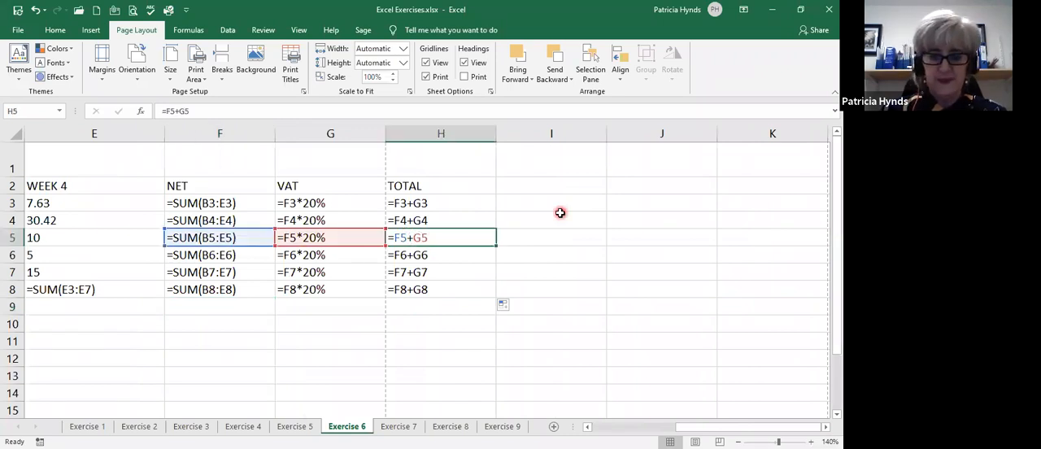
key("Escape")
type("100")
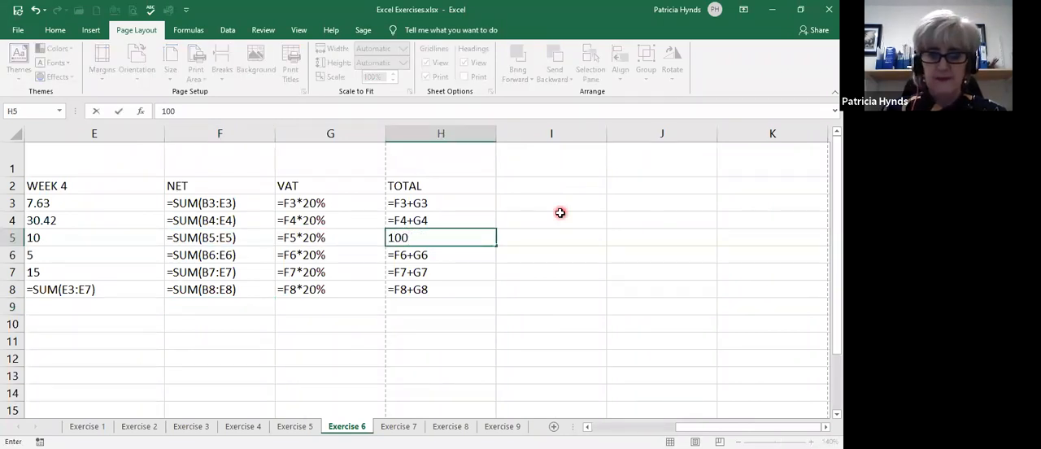
key("Return")
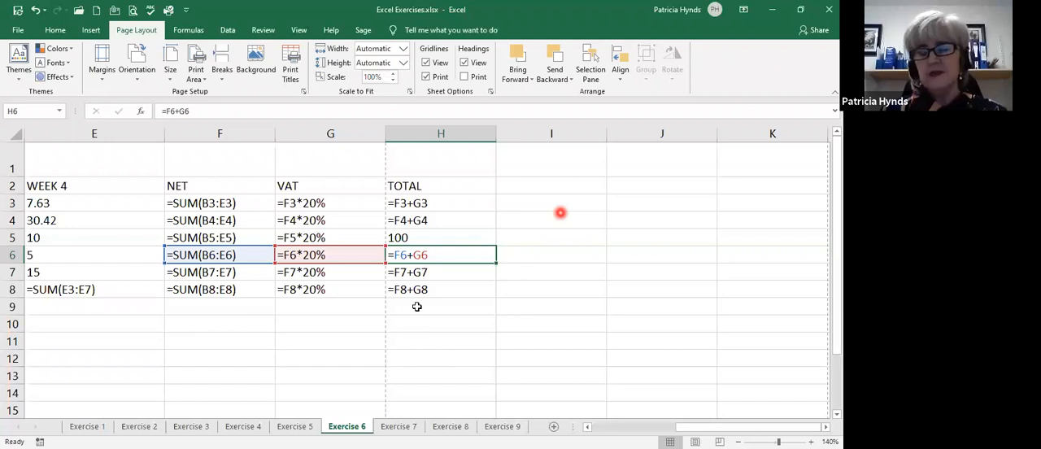
Restore the Oil total formula by filling the Food total formula from H4 down to H5.
left_click(416, 306)
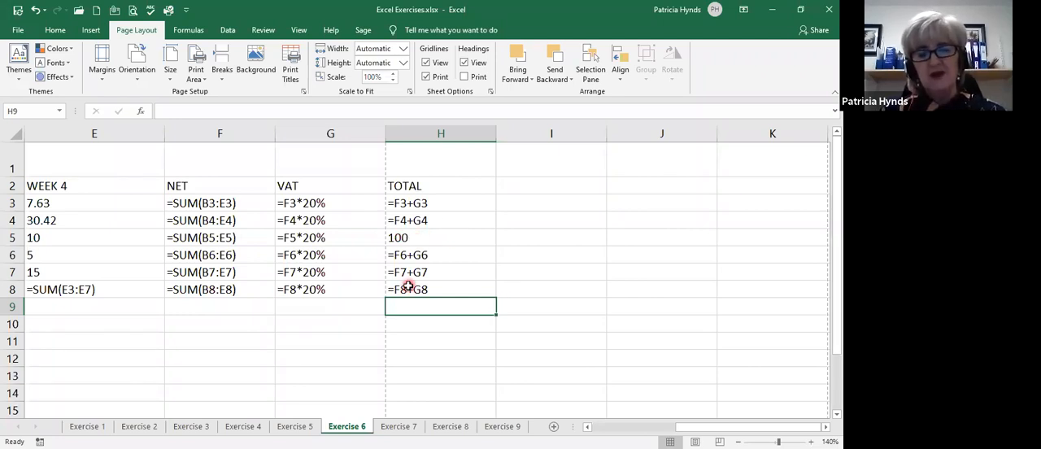
double_click(421, 220)
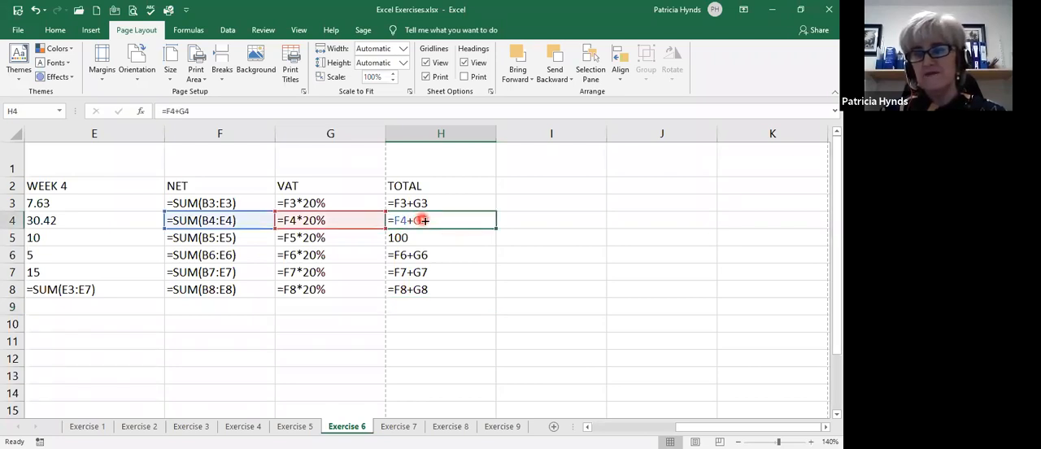
left_click_drag(495, 229, 494, 244)
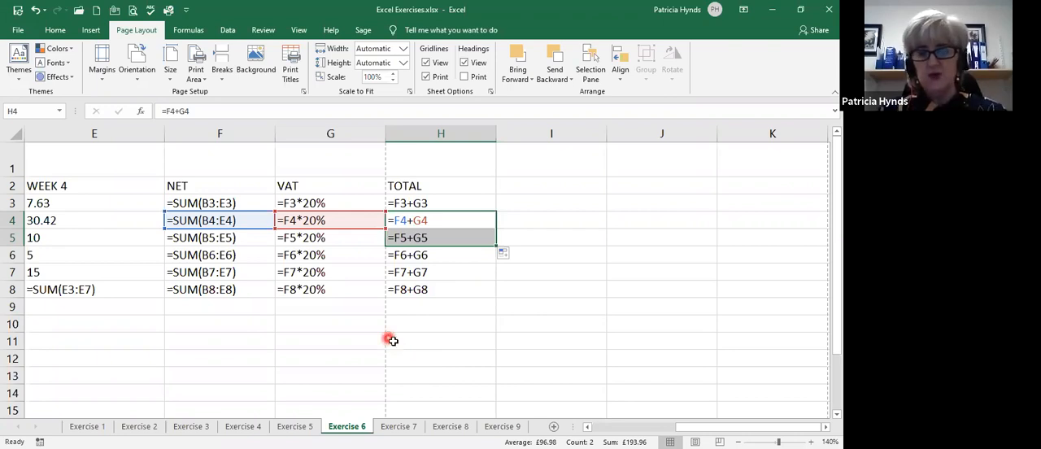
Toggle the budget sheet between formulas and calculated values, ending with the values displayed.
key("ctrl+grave")
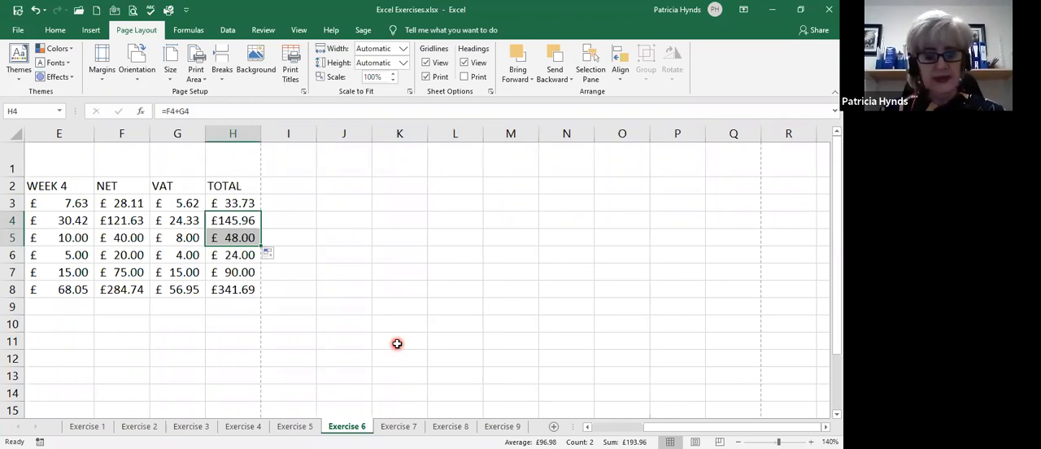
key("ctrl+grave")
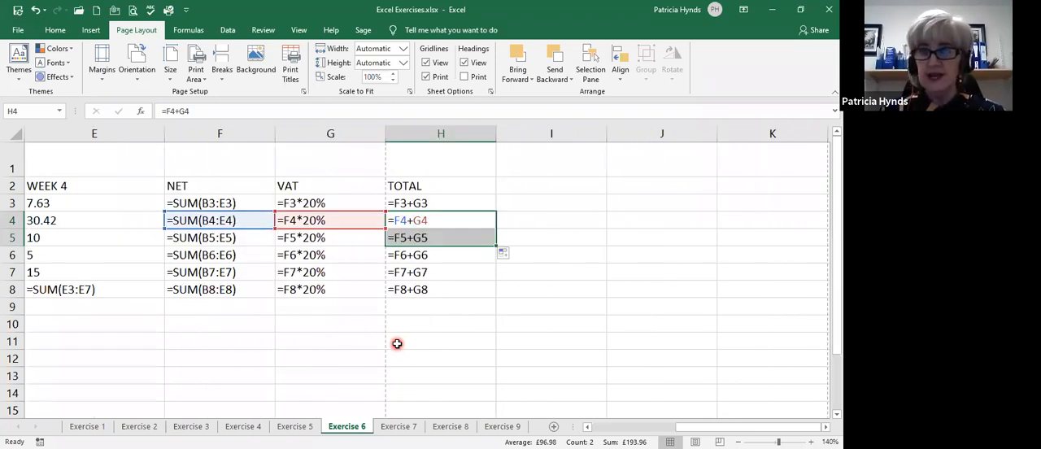
key("ctrl+grave")
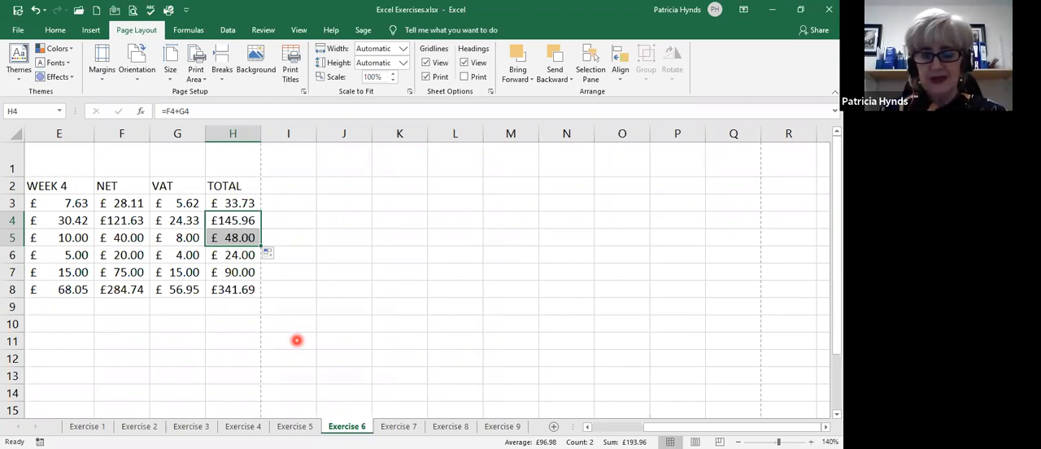
scroll(297, 340, "left", 2)
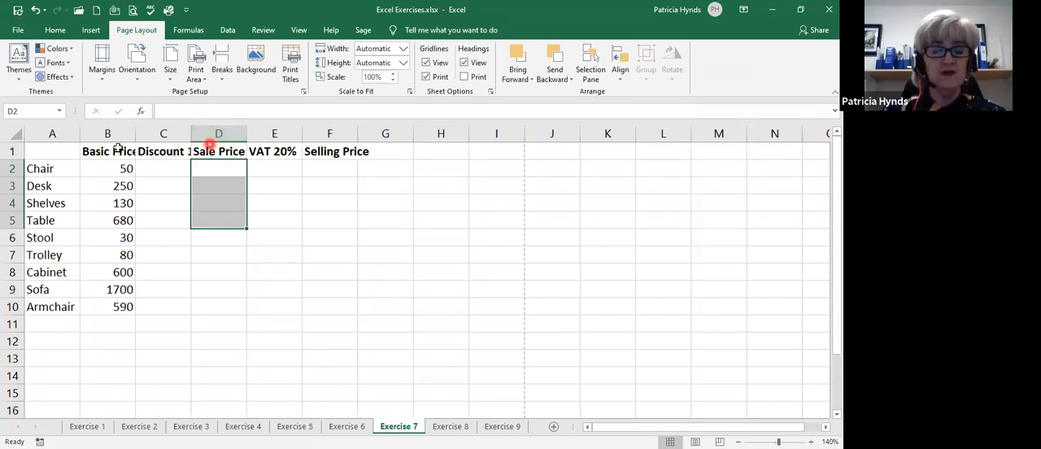
Wrap the heading text in row 1 and apply the pound accounting format to the Basic Price values in B2:B10.
left_click(56, 30)
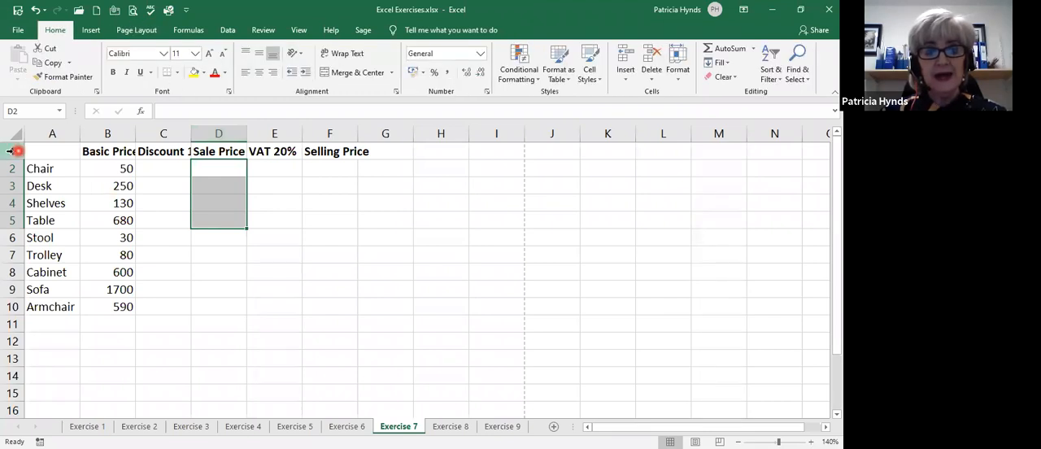
left_click(9, 149)
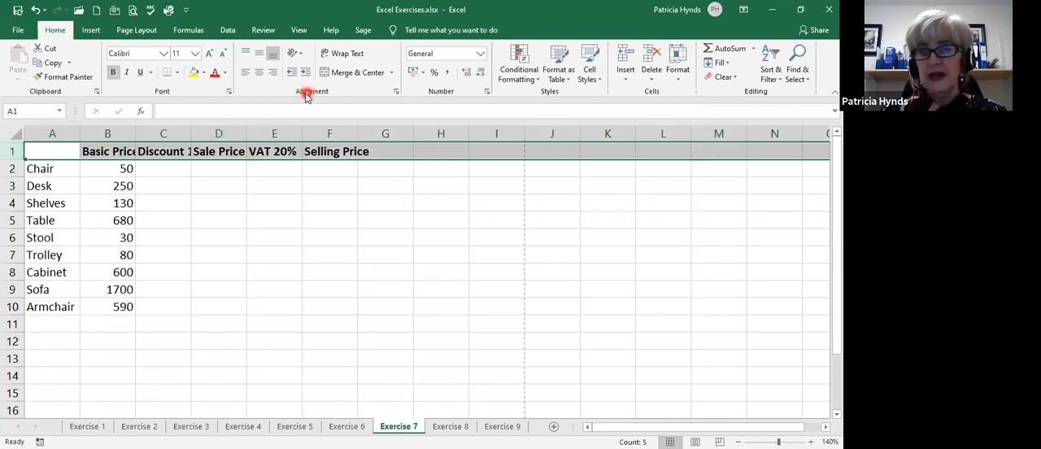
left_click(341, 55)
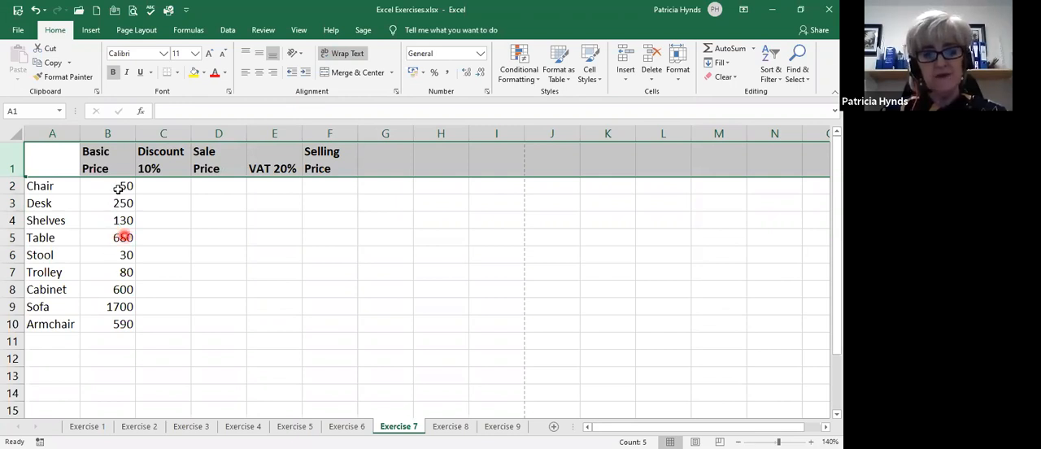
left_click_drag(106, 192, 104, 320)
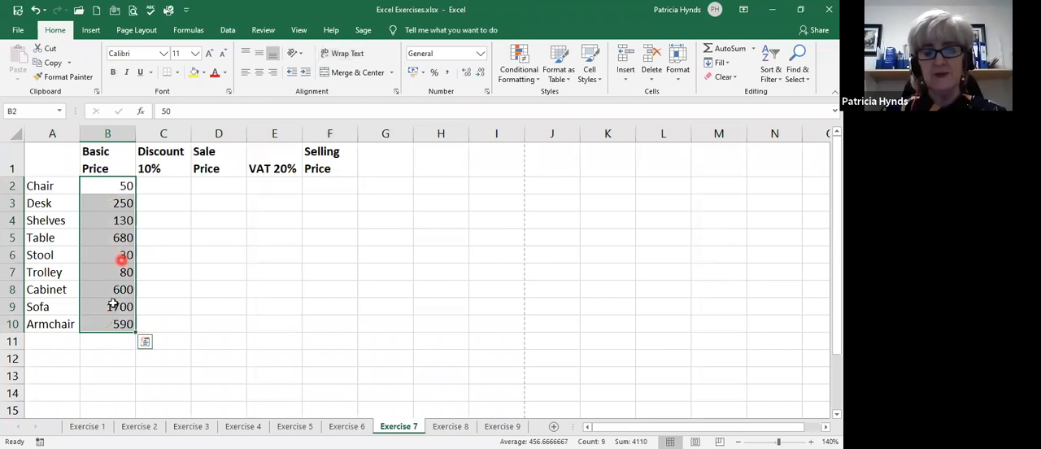
left_click(414, 73)
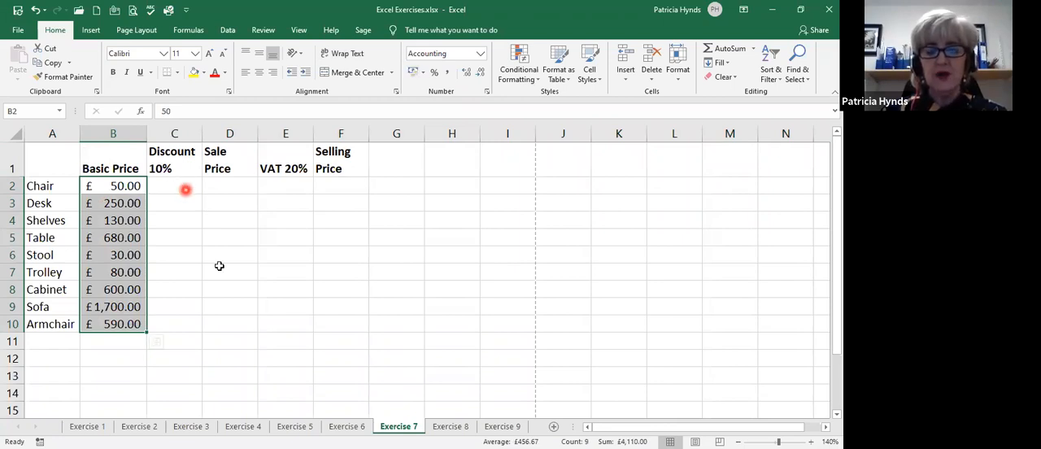
Calculate the Chair's discount in C2 with the formula =B2*10%.
left_click(161, 186)
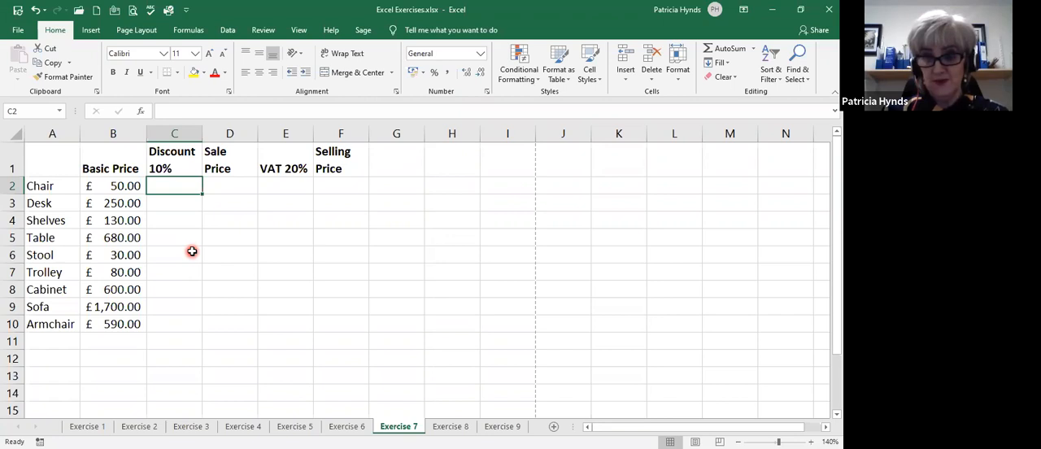
type("=")
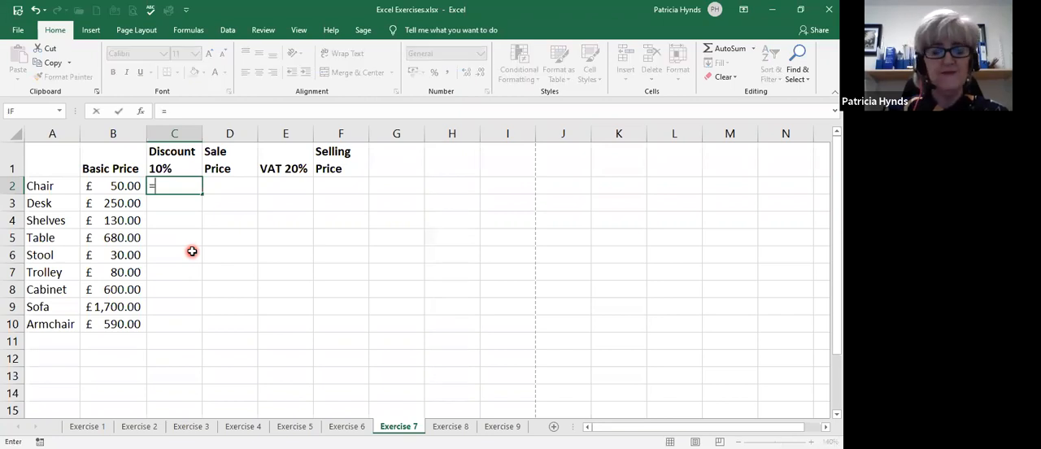
left_click(102, 184)
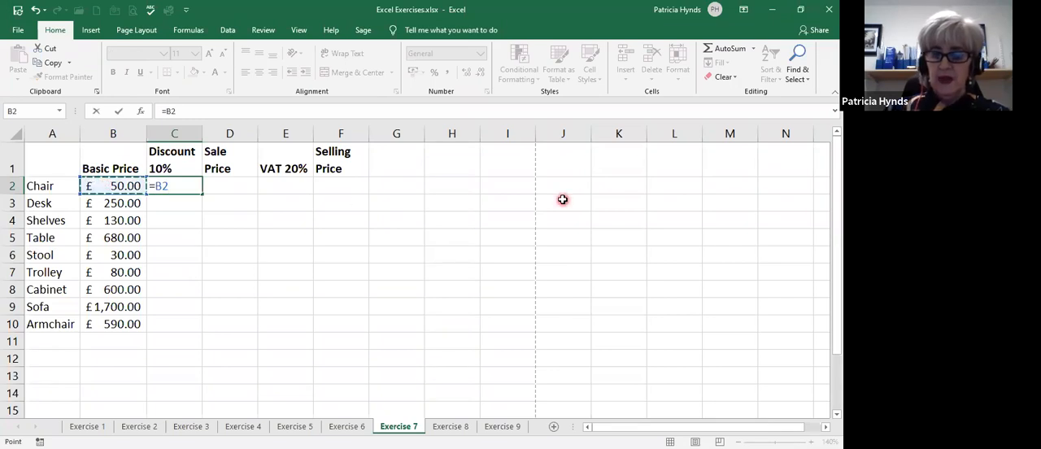
type("*")
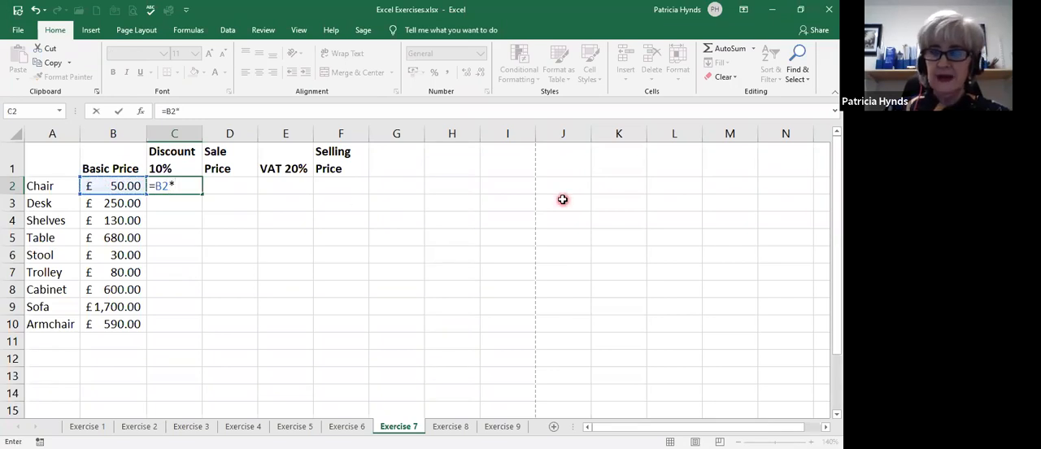
type("10")
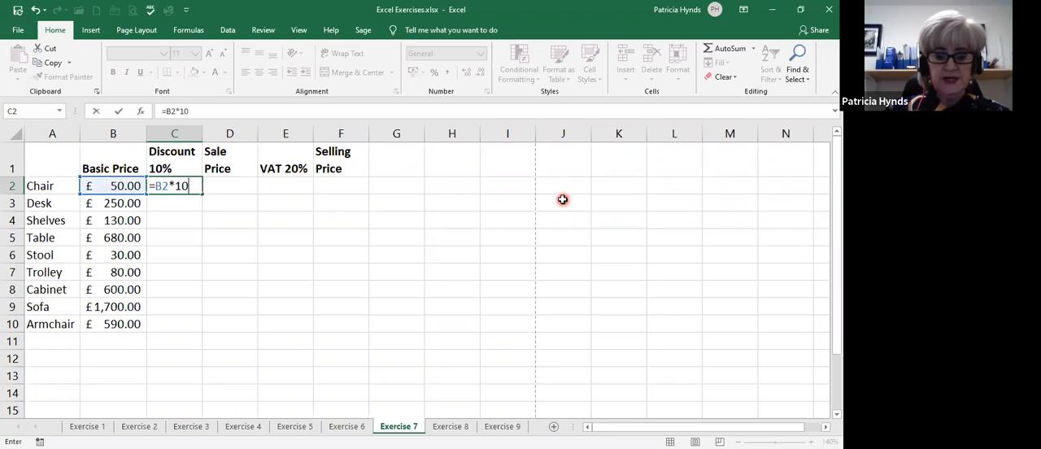
type("%")
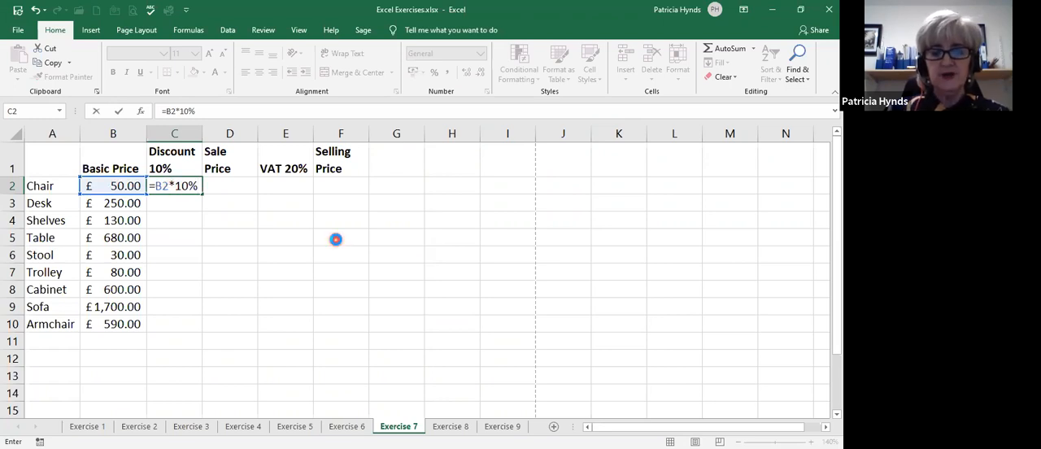
key("Return")
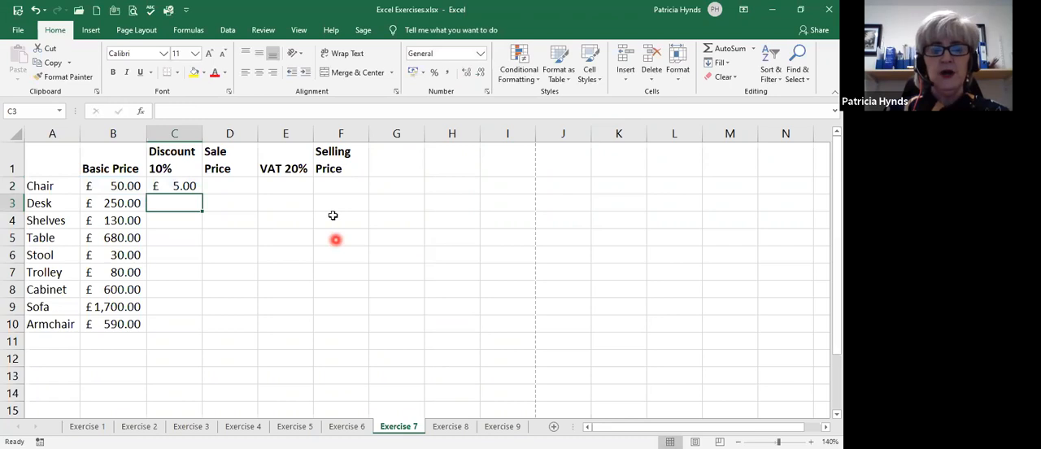
Fill the discount formula from C2 down to C10 and check it against the basic prices.
left_click(166, 186)
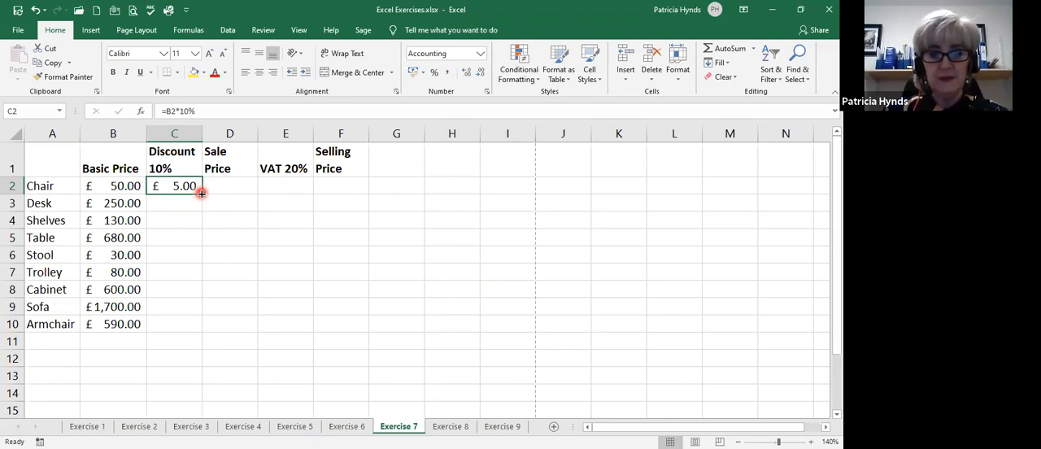
double_click(201, 193)
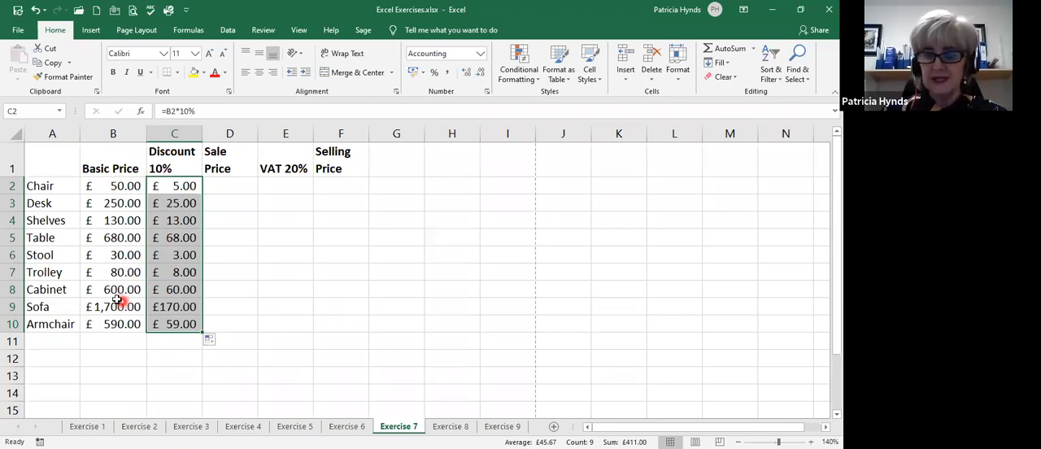
left_click(113, 255)
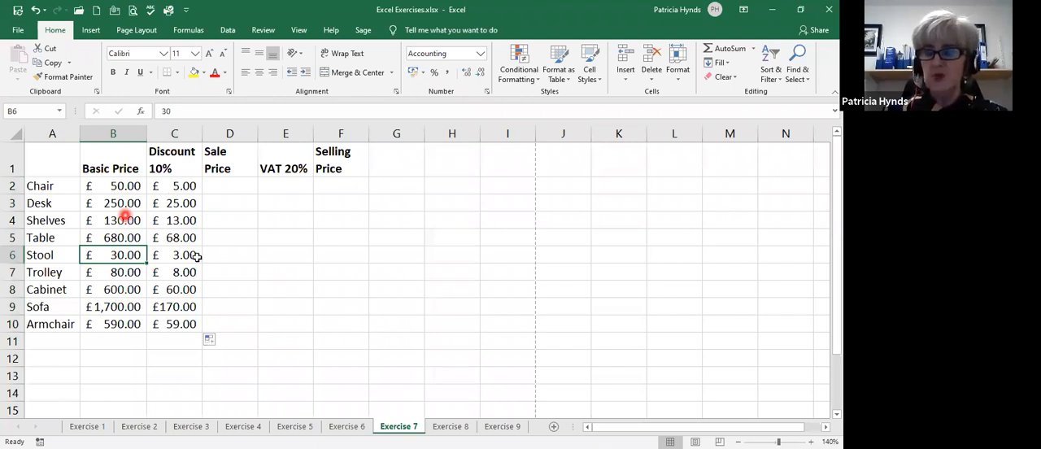
left_click(174, 186)
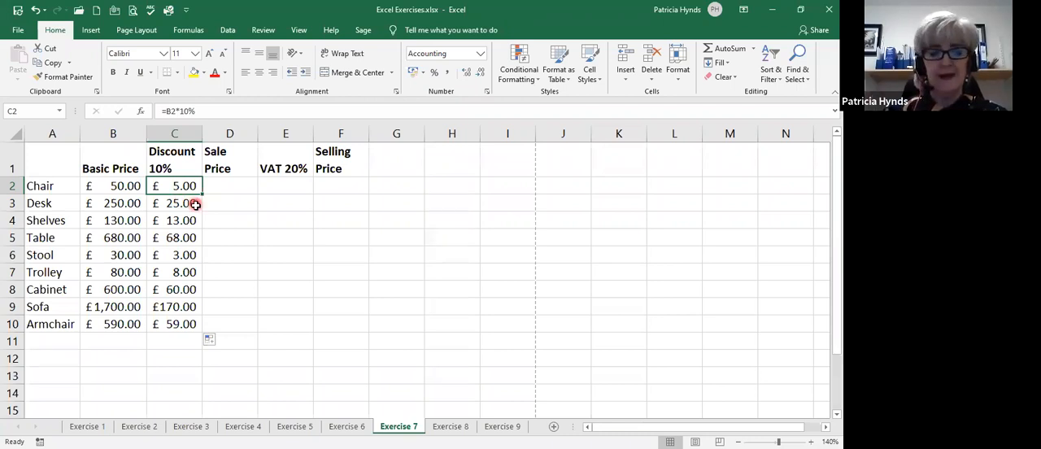
Calculate the Chair's sale price in D2 with the formula =B2-C2.
left_click(232, 188)
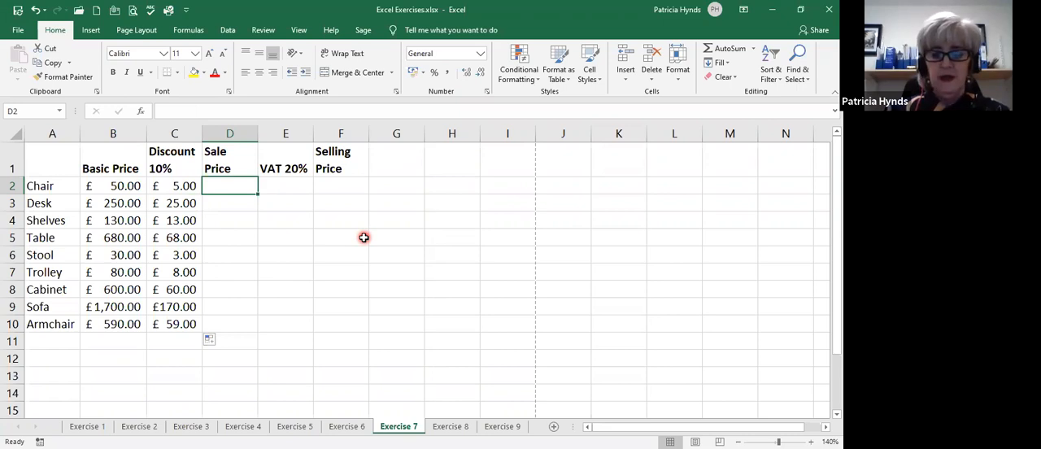
type("=")
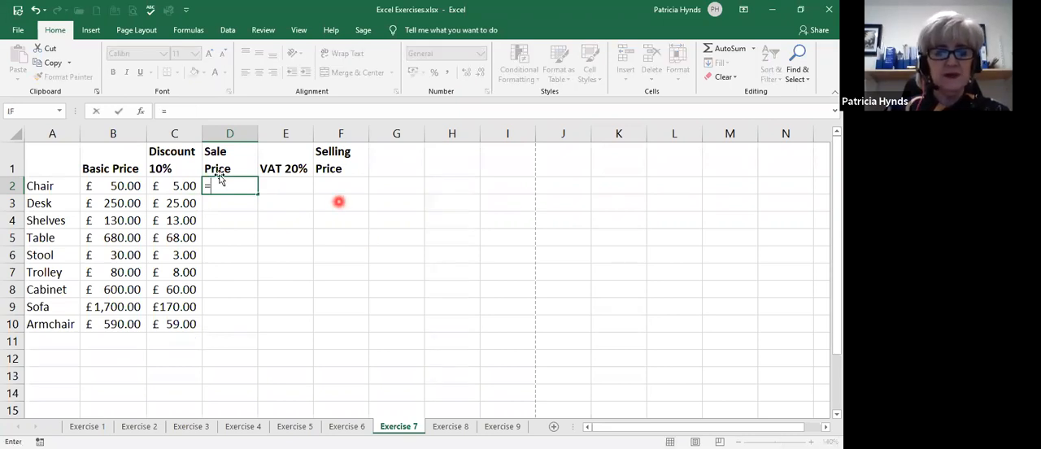
left_click(120, 184)
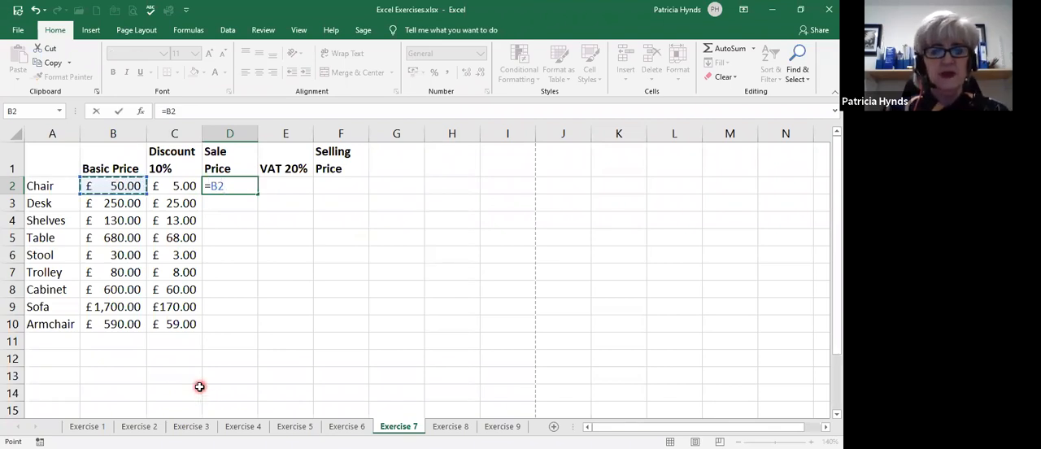
type("-")
left_click(162, 187)
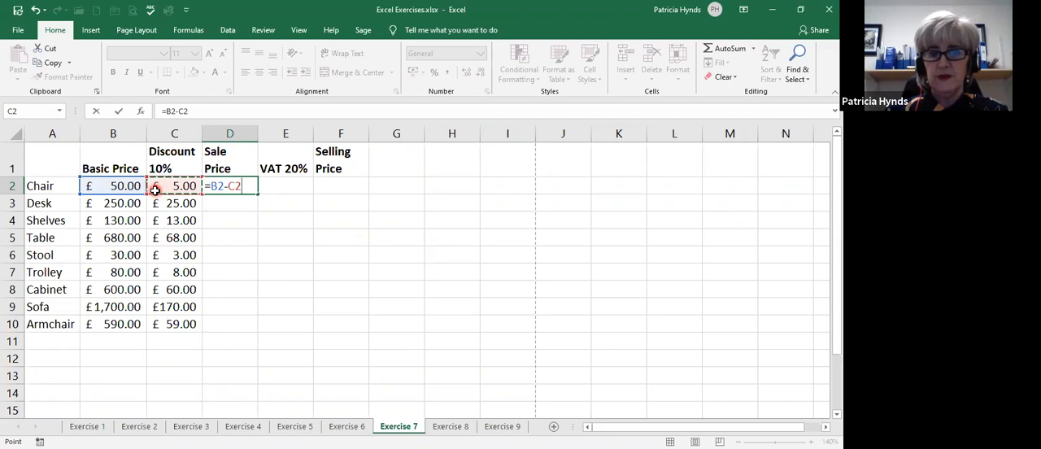
key("Return")
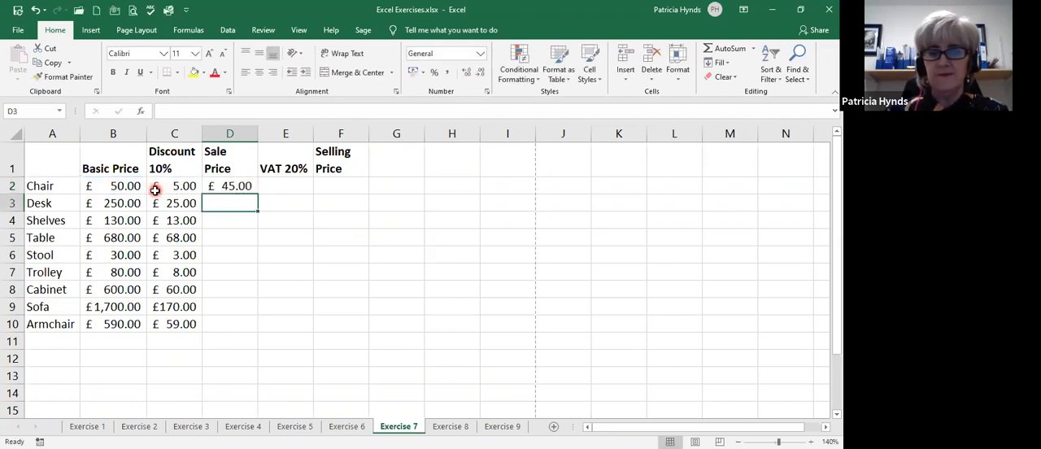
Fill the sale price formula from D2 down to D10 and autofit column D to its contents.
left_click(223, 186)
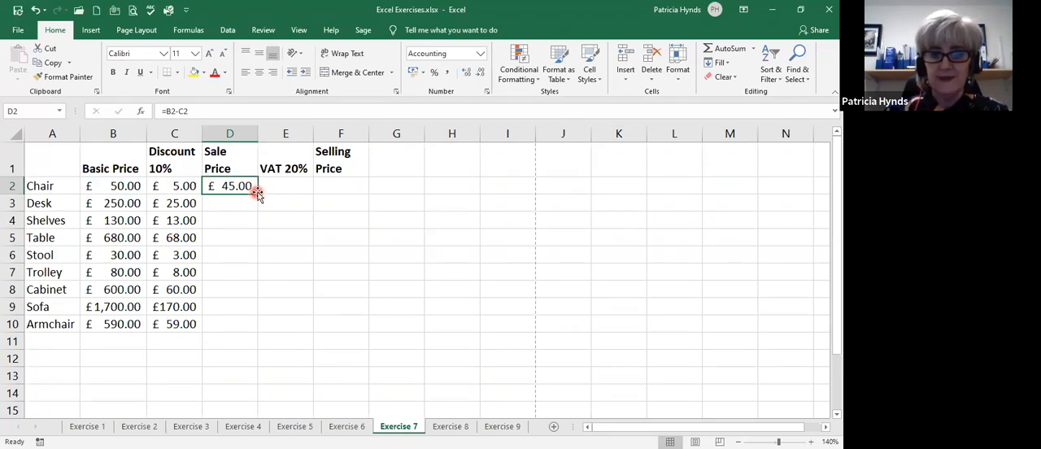
double_click(257, 192)
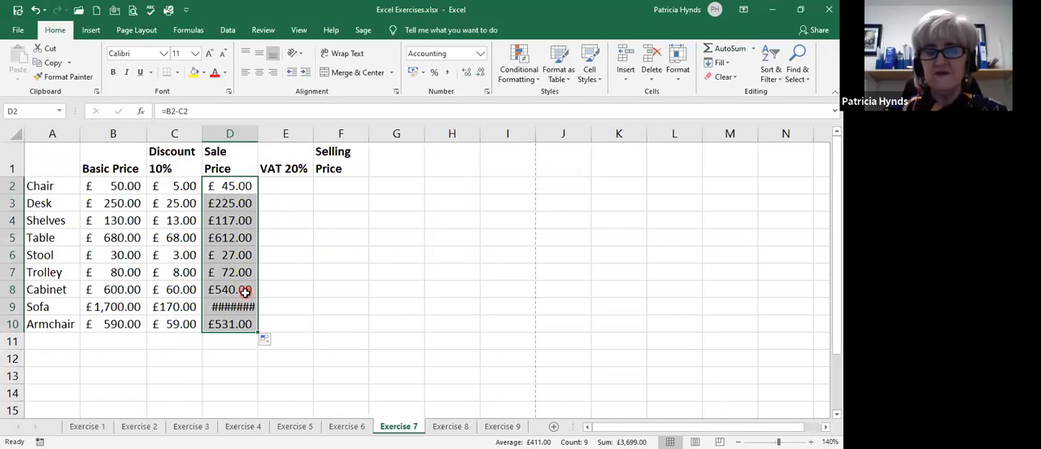
double_click(257, 134)
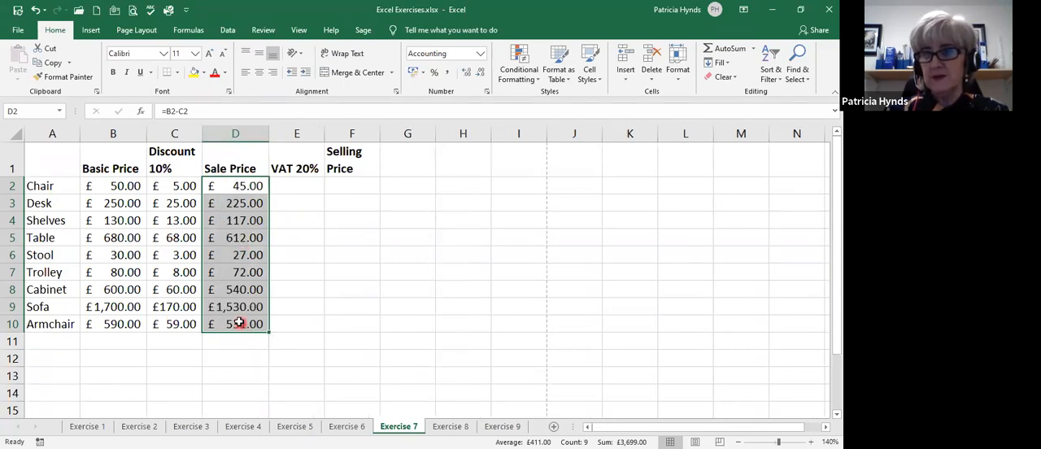
Calculate the Chair's VAT in E2 with the formula =D2*20% and fill it down to E10.
left_click(299, 186)
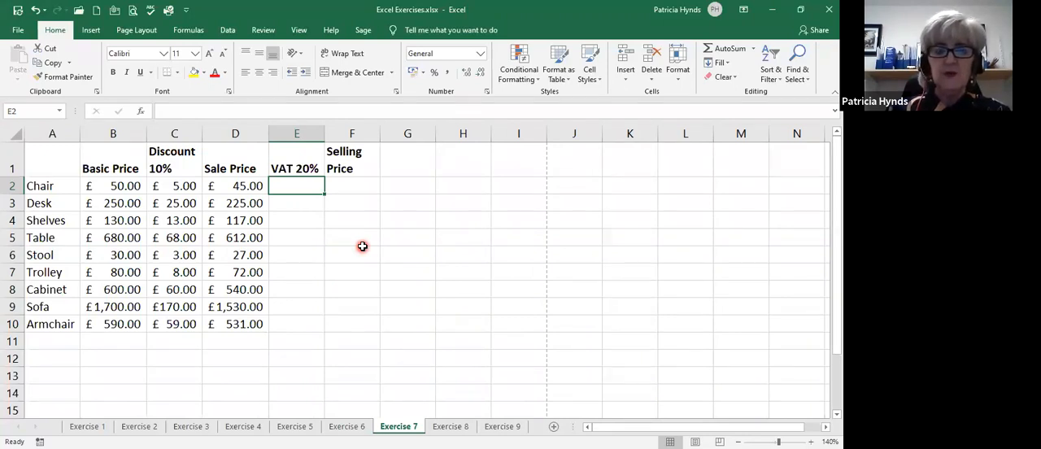
type("=")
left_click(228, 186)
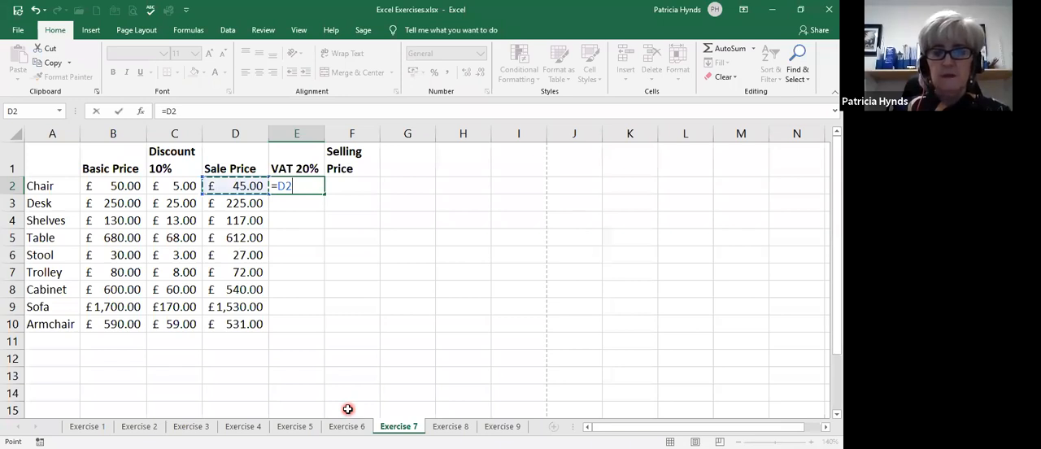
type("*20")
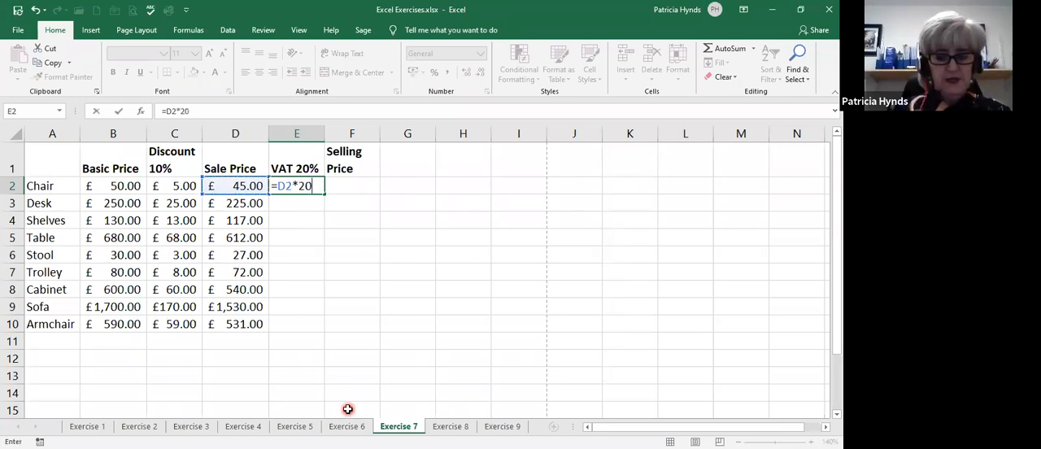
type("%")
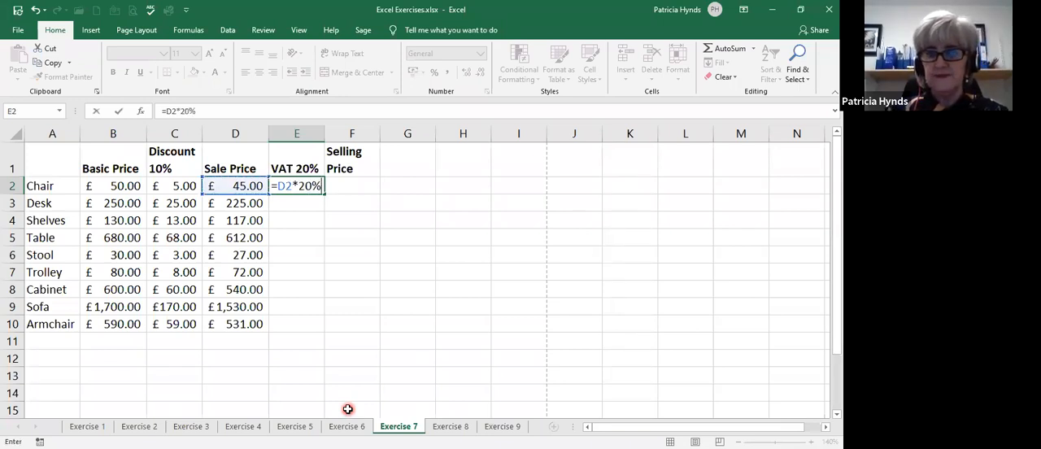
key("Return")
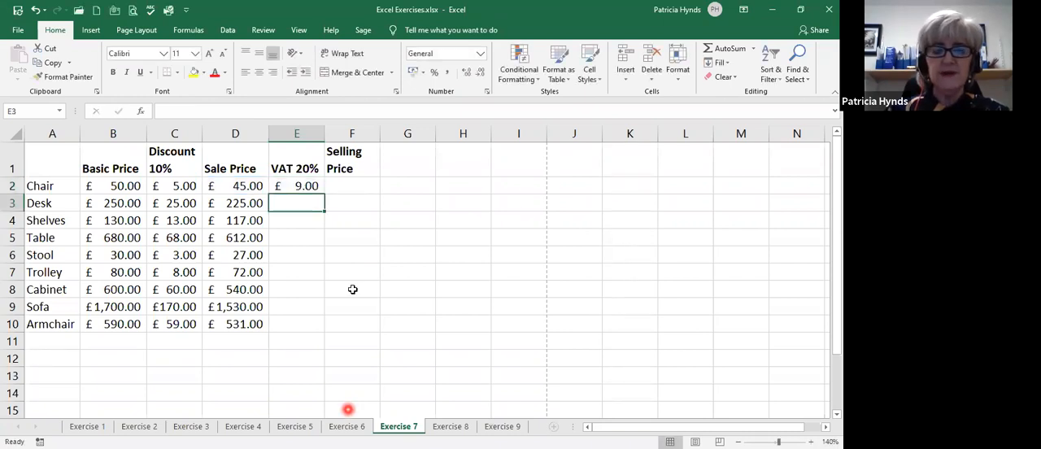
left_click(292, 184)
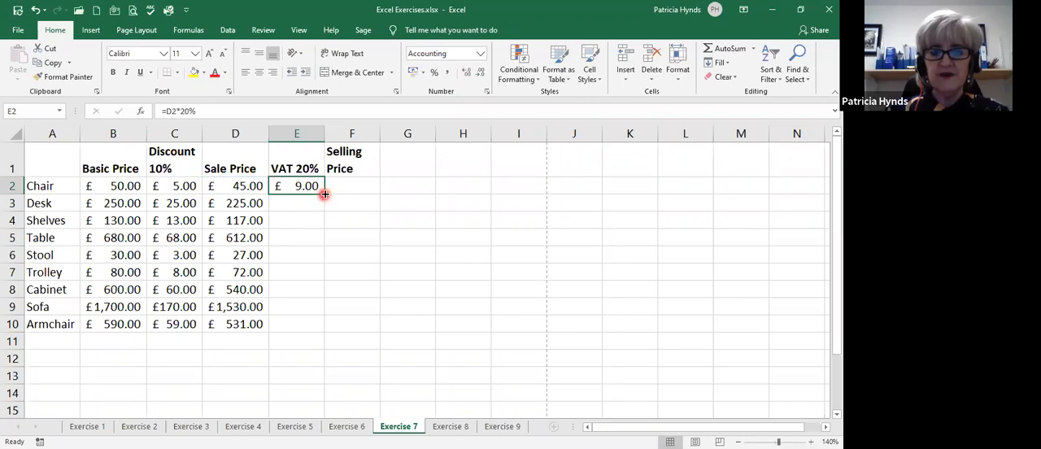
double_click(326, 193)
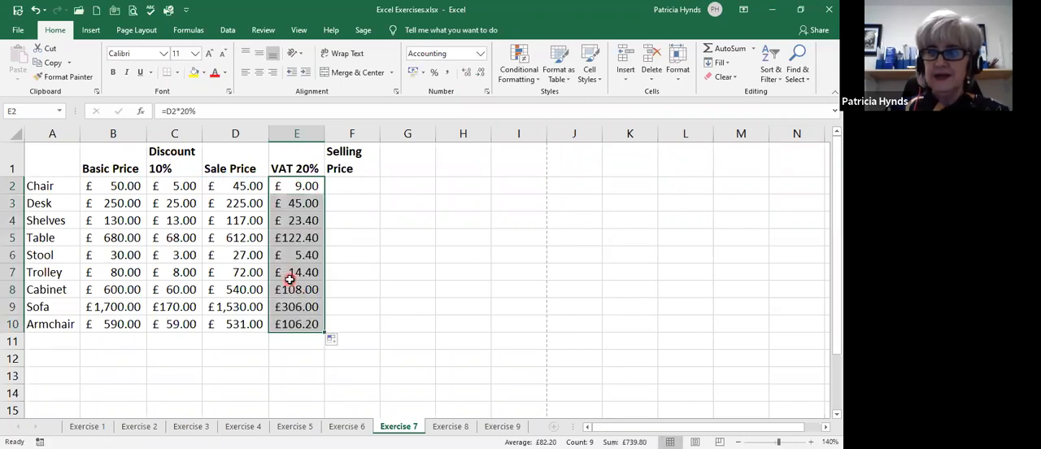
Calculate the Chair's selling price in F2 with the formula =D2+E2.
left_click(357, 188)
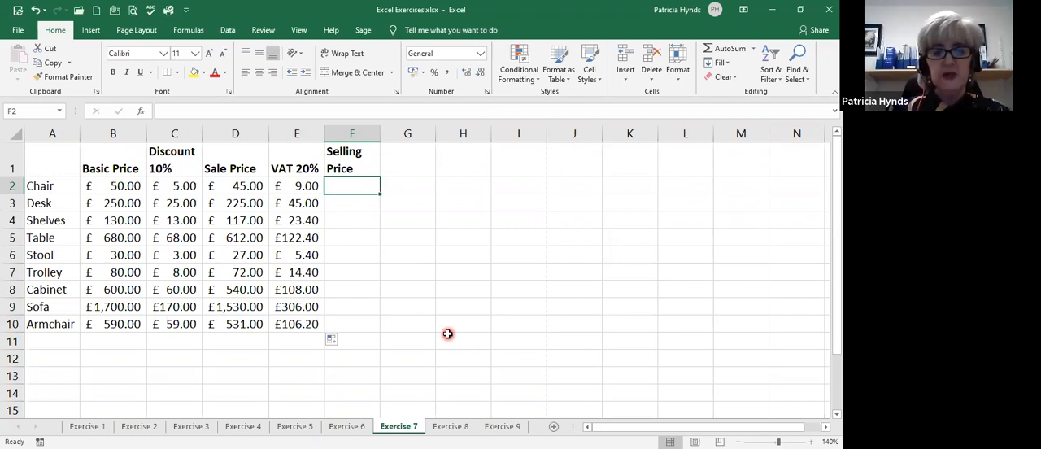
type("=")
left_click(248, 185)
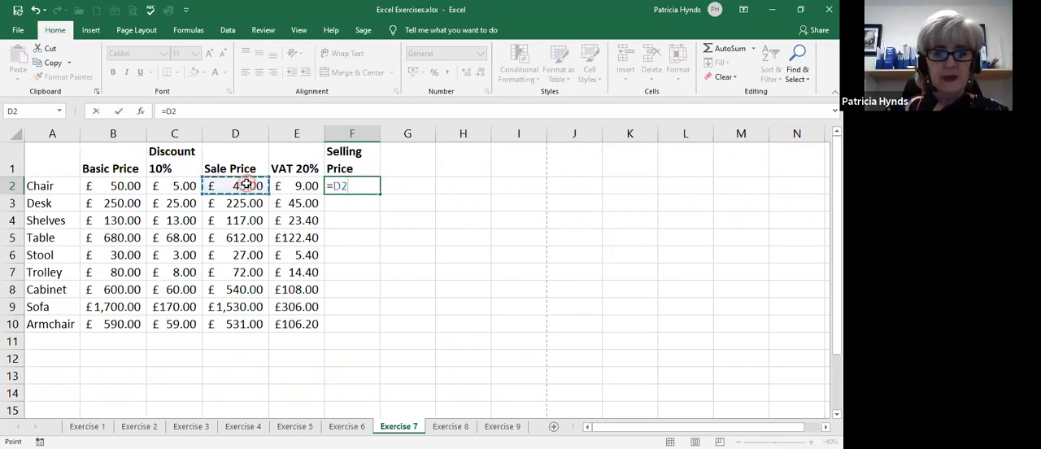
type("+")
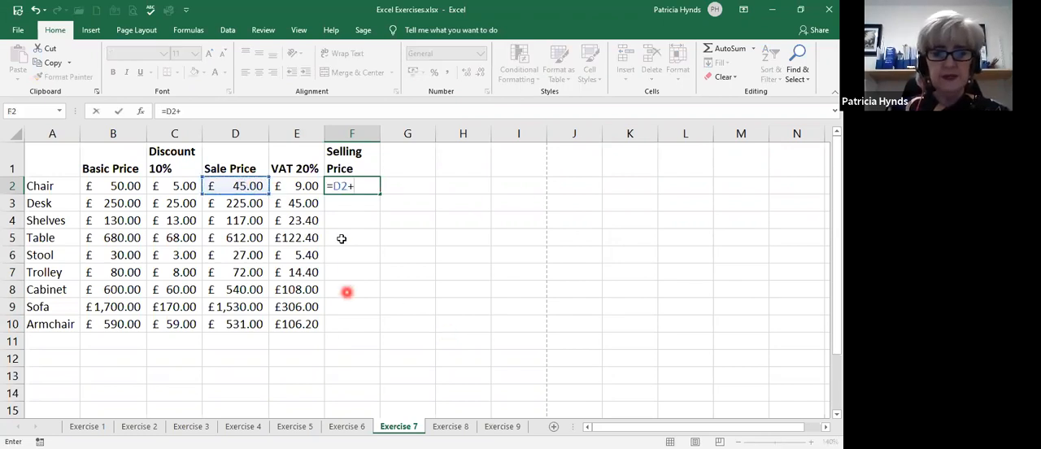
left_click(301, 185)
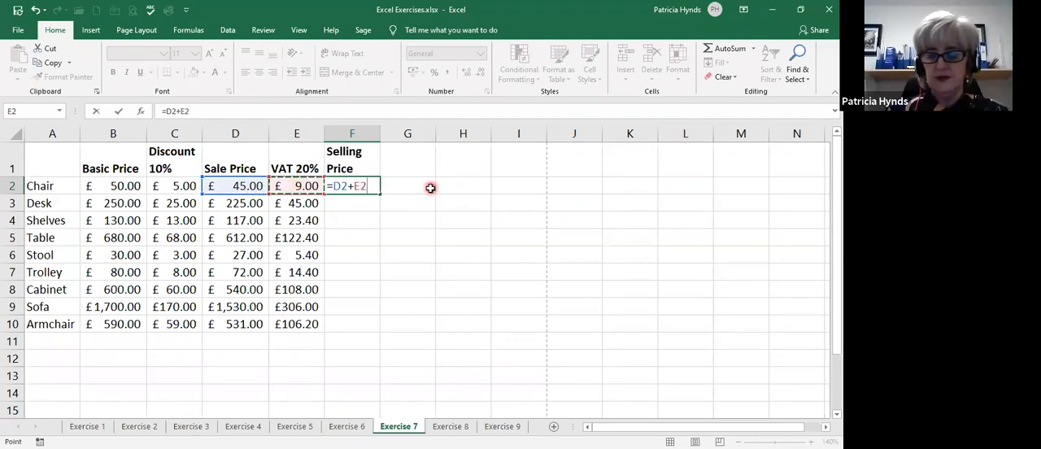
key("Return")
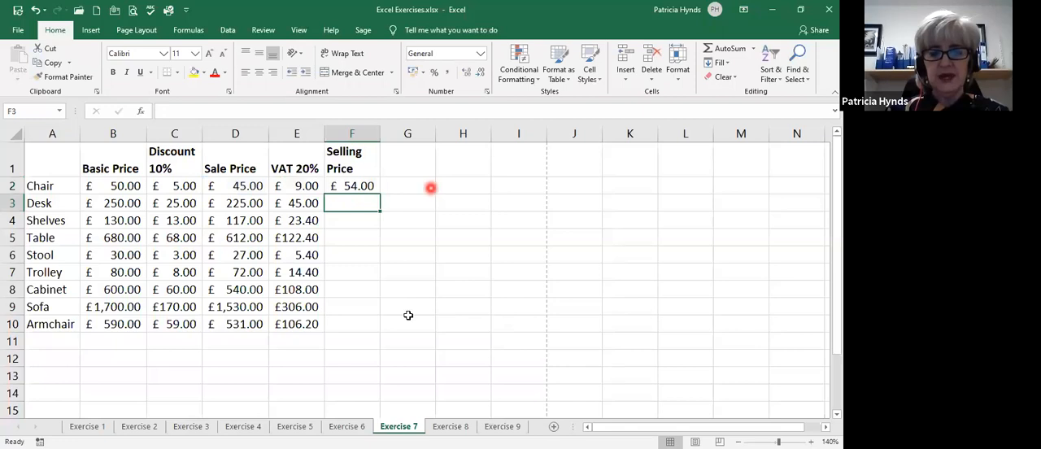
Fill the selling price formula from F2 down to F10 and autofit column F to its contents.
left_click(345, 185)
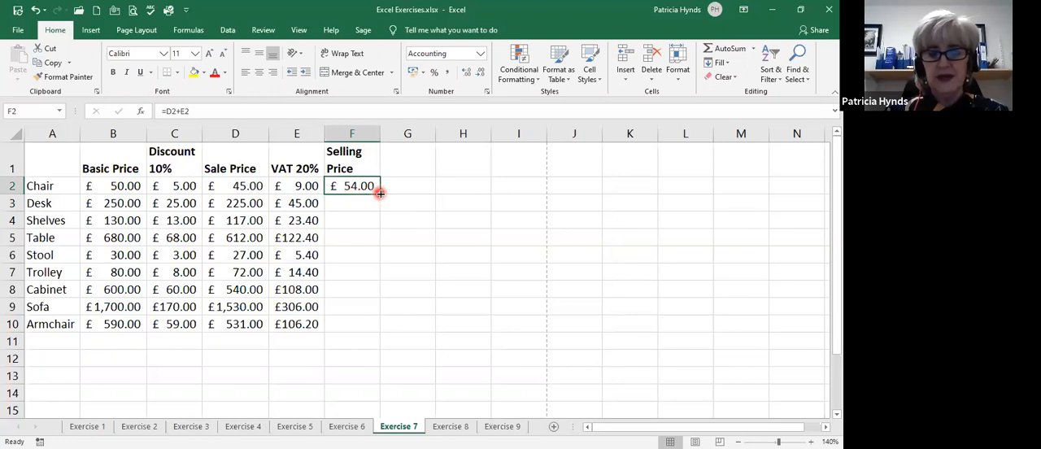
double_click(380, 193)
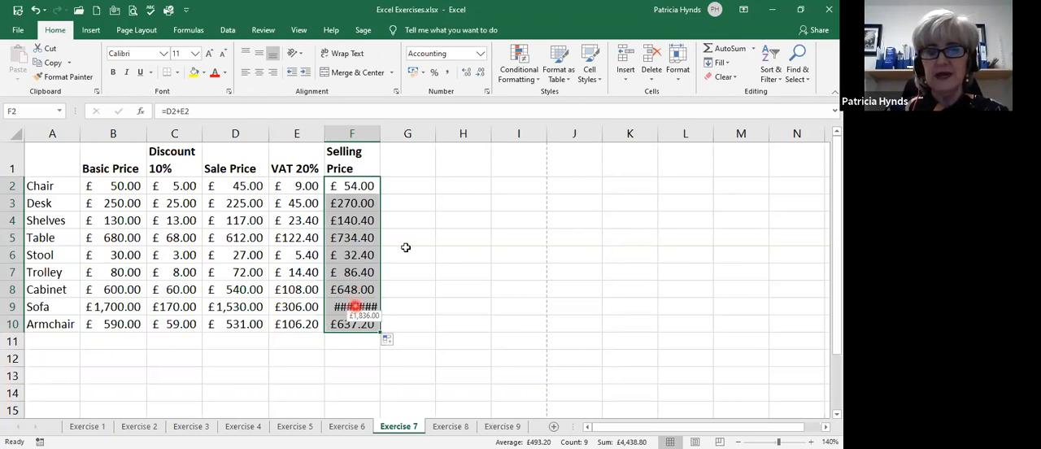
double_click(380, 133)
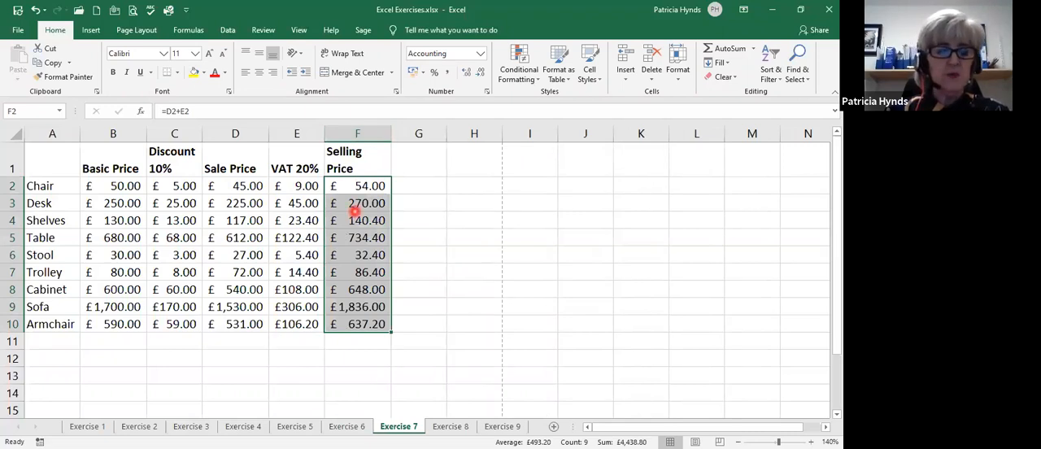
Switch to the Exercise 4 sheet with the hours, rates and totals.
left_click(139, 426)
left_click(192, 426)
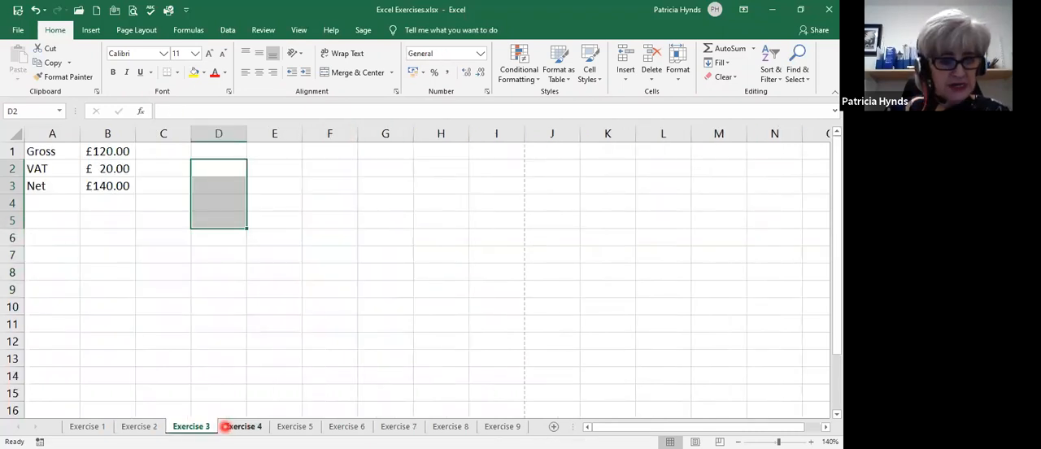
left_click(228, 426)
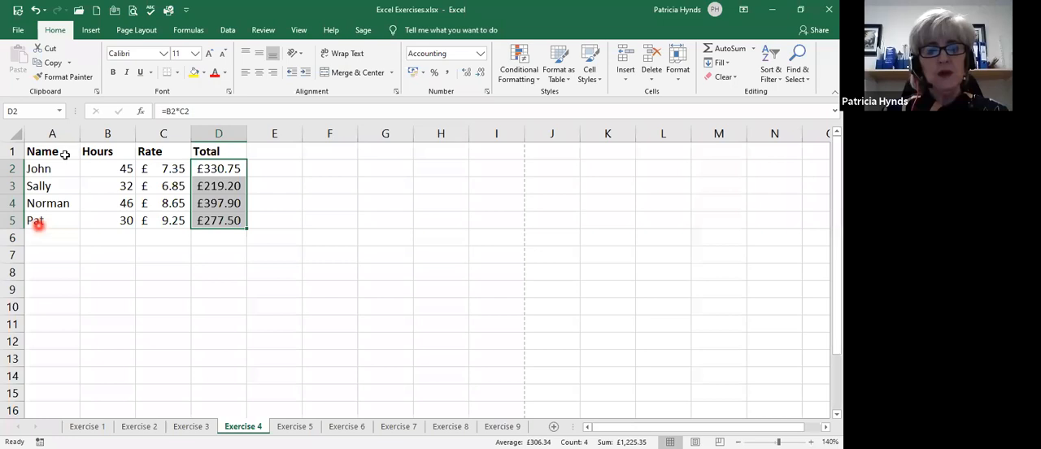
left_click(10, 202)
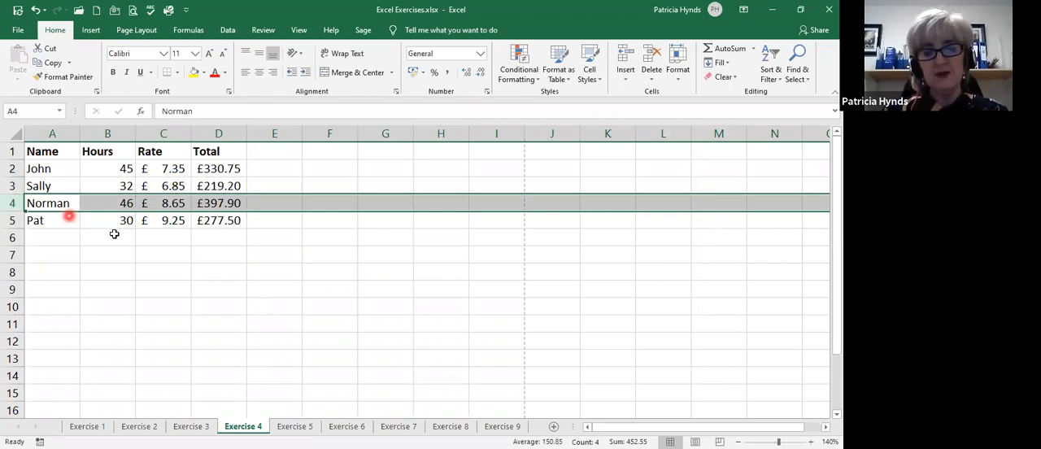
left_click(180, 234)
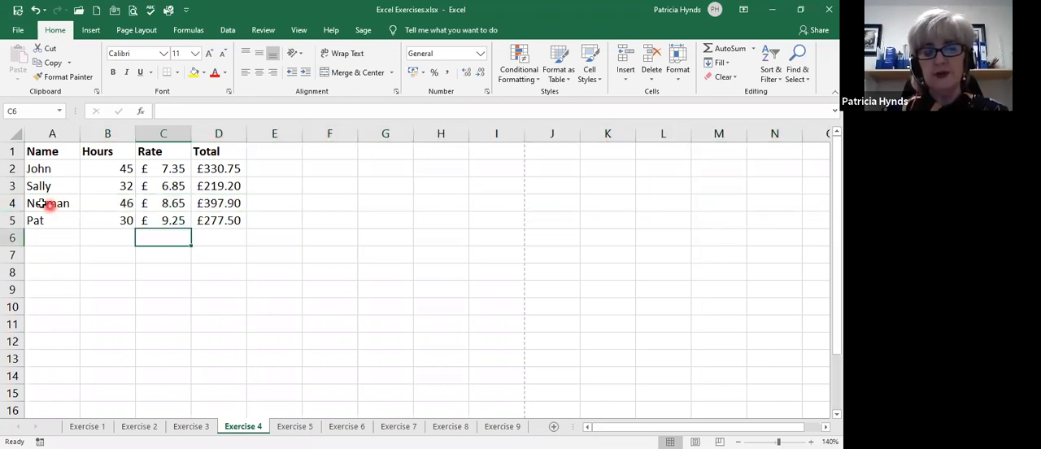
left_click_drag(72, 202, 221, 203)
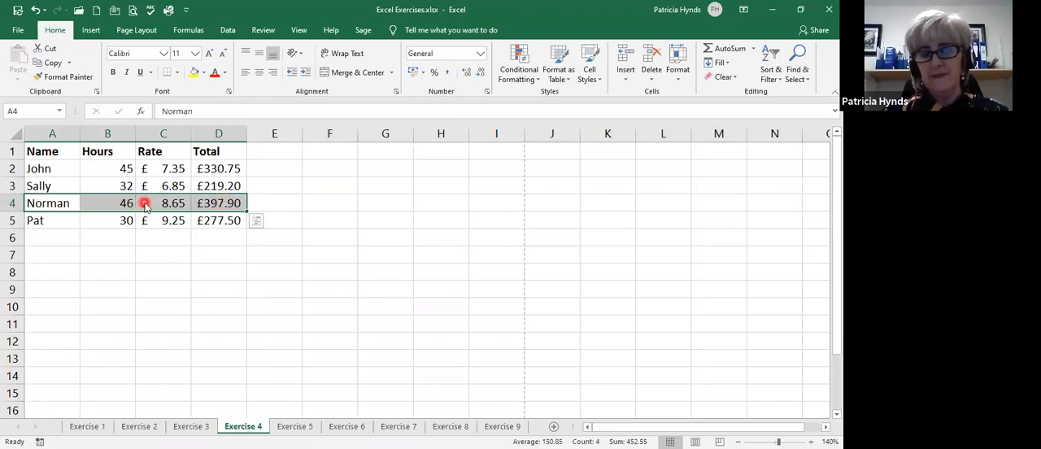
right_click(144, 204)
left_click(167, 255)
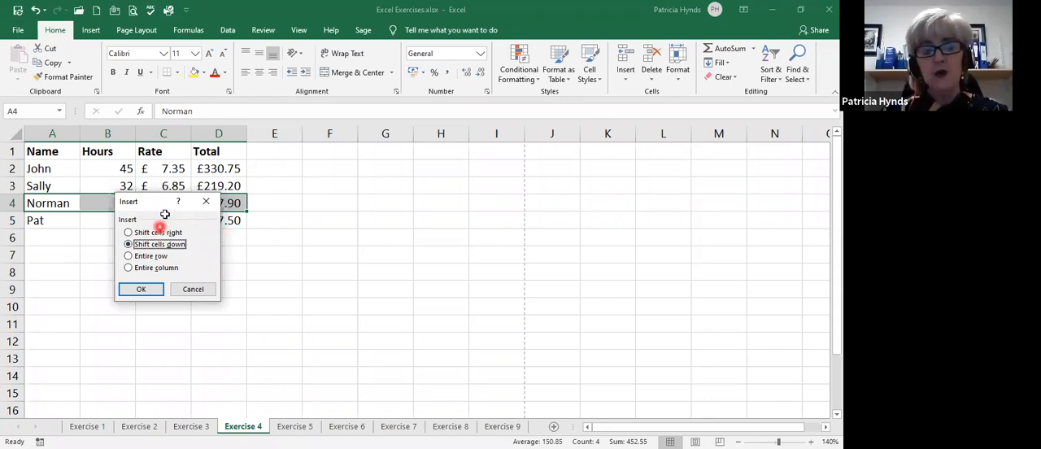
key("Escape")
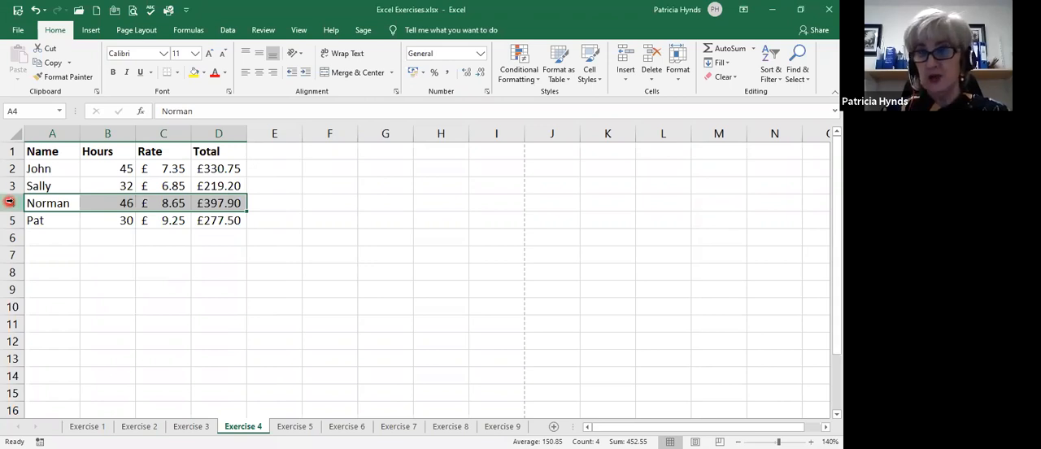
Insert a blank row above row 4 of the hours and rates list.
left_click(8, 202)
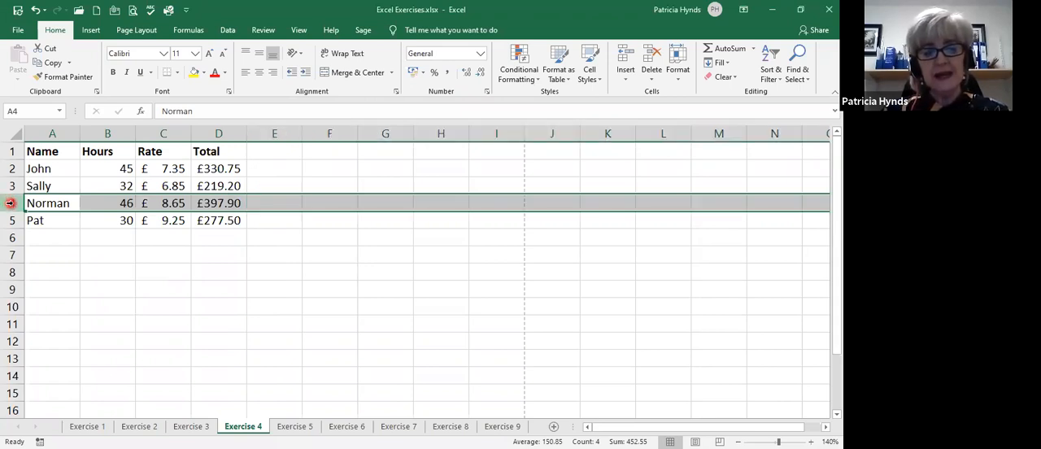
right_click(10, 203)
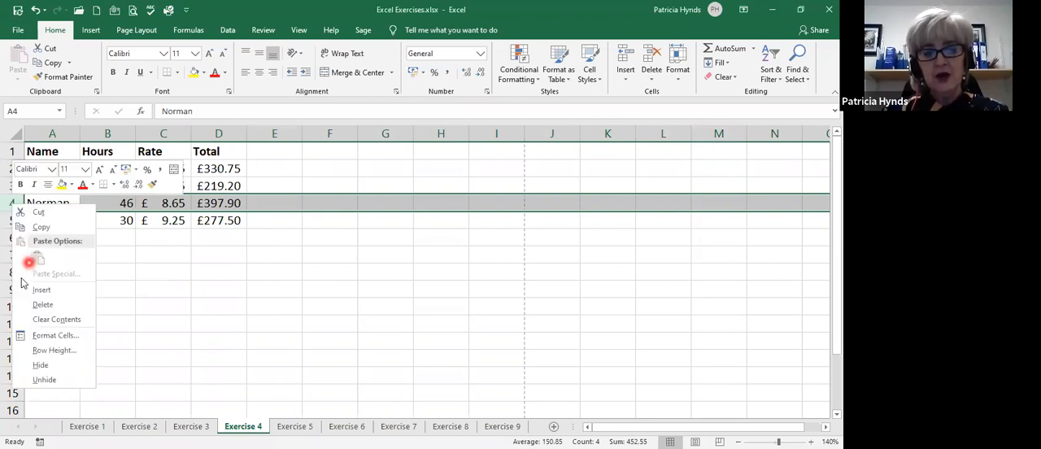
left_click(69, 288)
Complete the blank row 4 with a person's name, 40 hours, a rate of 8.95 and the total formula filled down from D3.
left_click(52, 204)
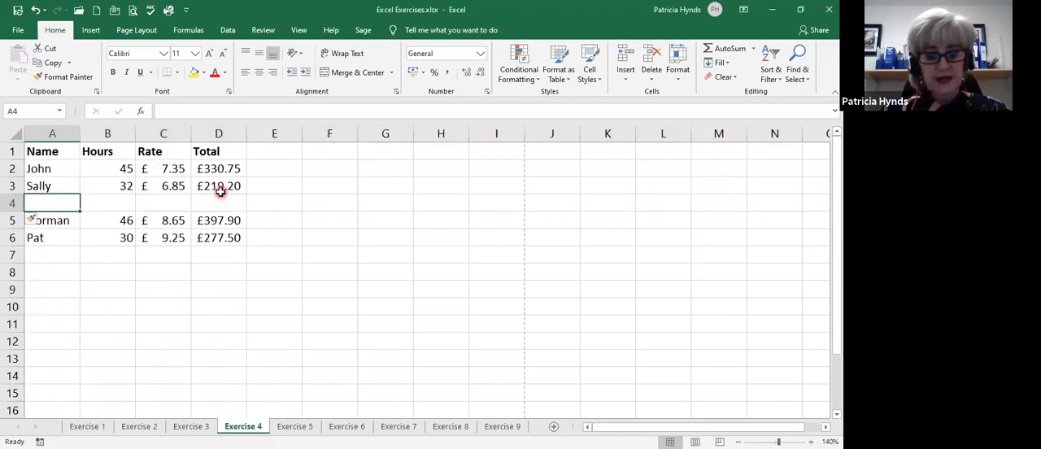
type("Anne")
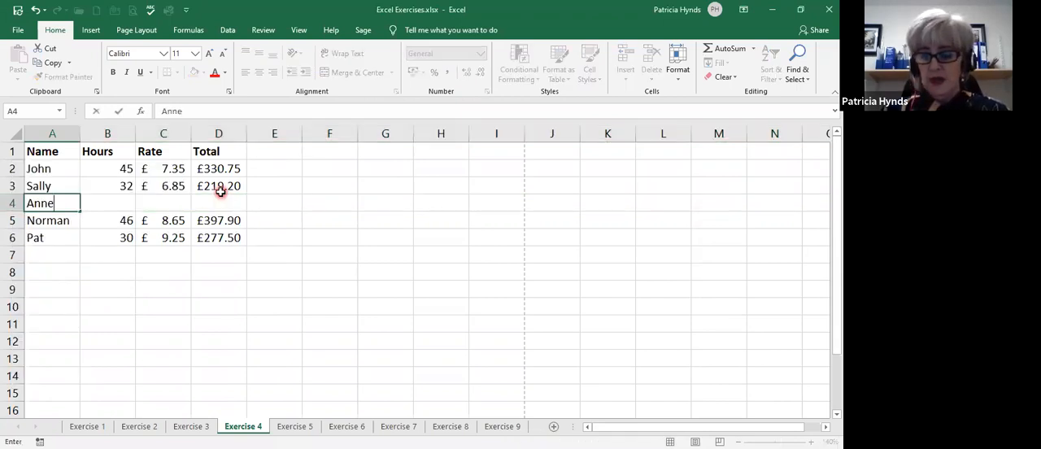
key("Tab")
type("40")
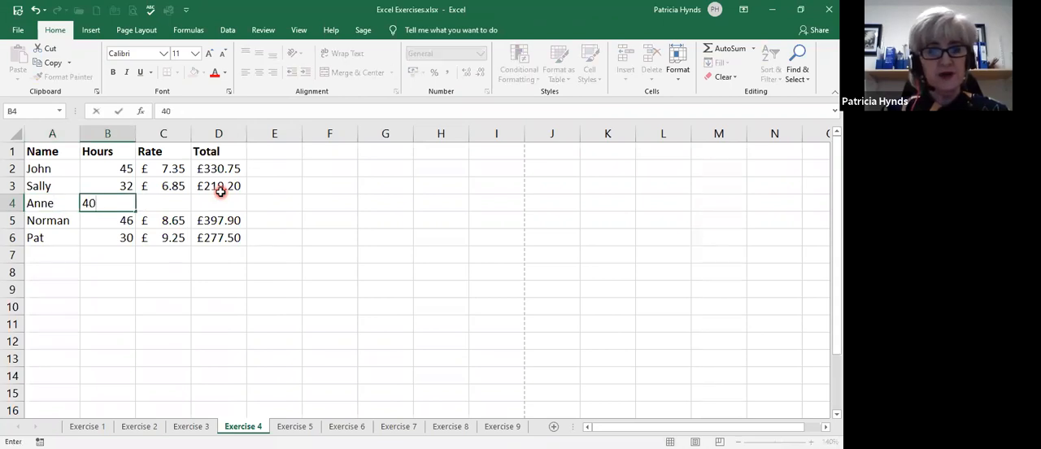
key("Tab")
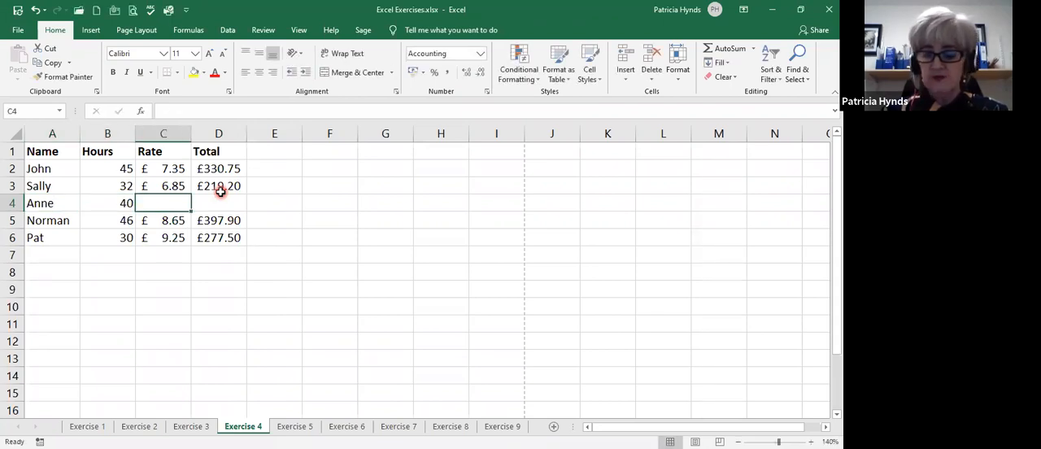
type("8.95")
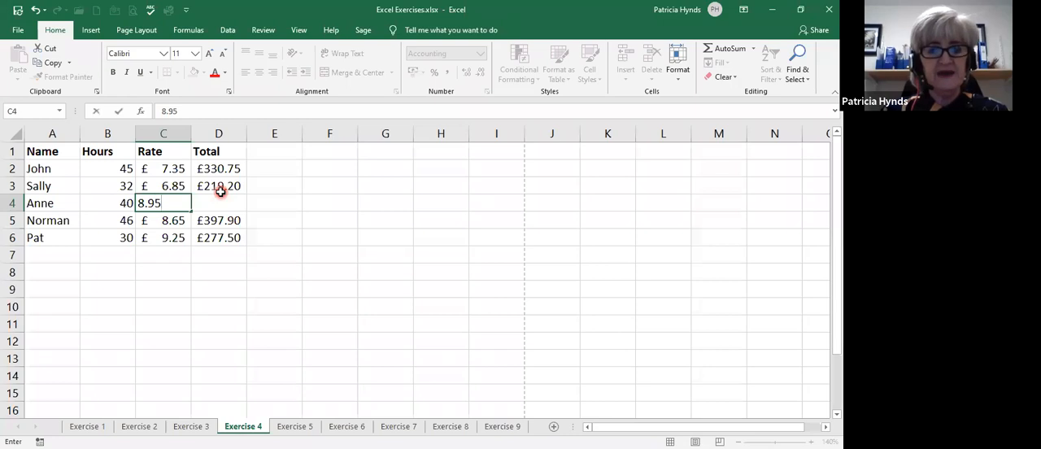
key("Tab")
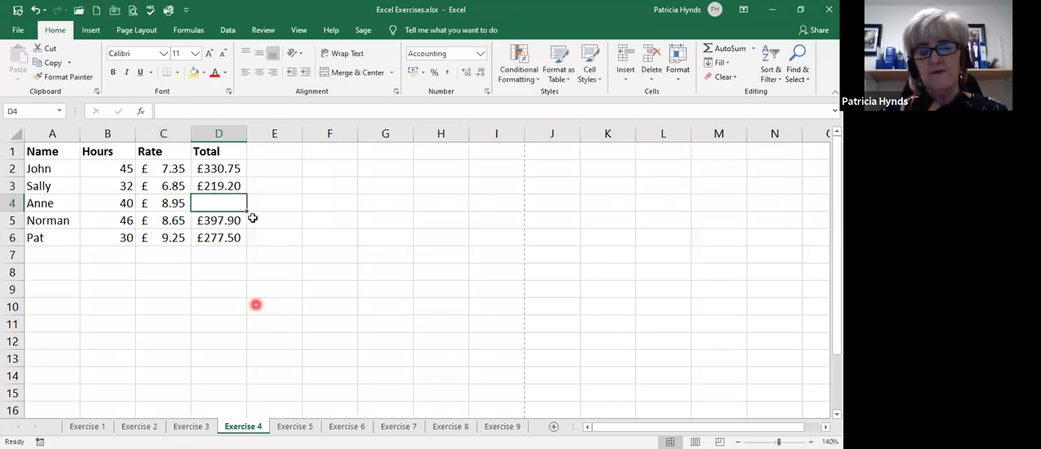
left_click(216, 185)
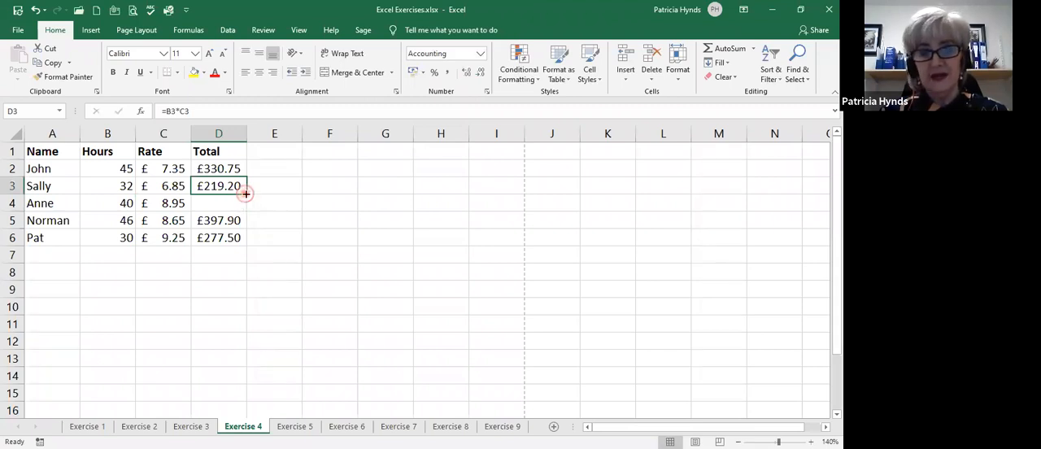
left_click_drag(245, 194, 241, 204)
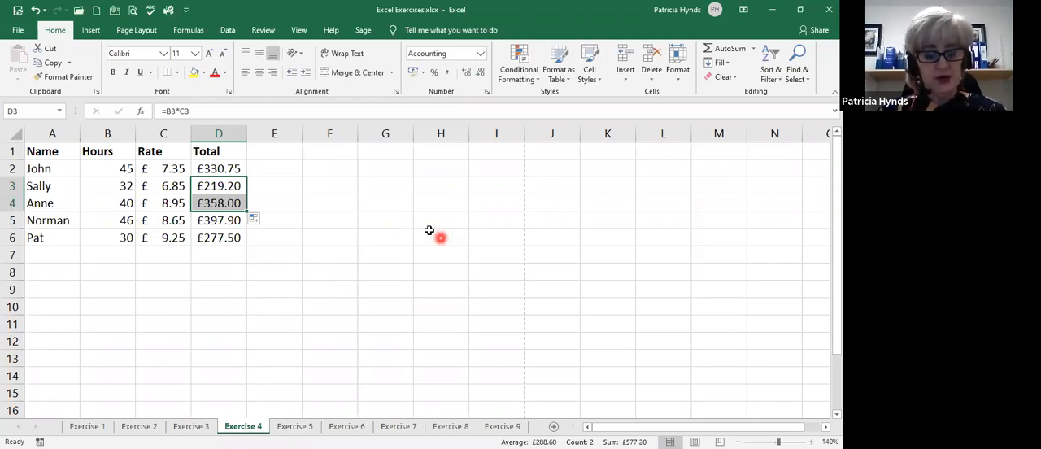
Undo the total formula fill, the row 4 entries and the row insertion.
key("ctrl+z")
key("ctrl+z")
key("ctrl+z")
key("ctrl+z")
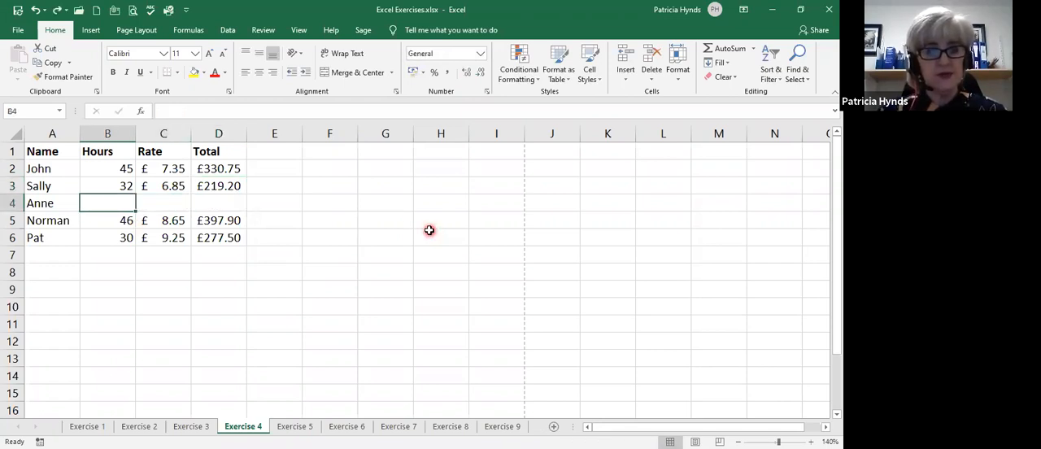
key("ctrl+z")
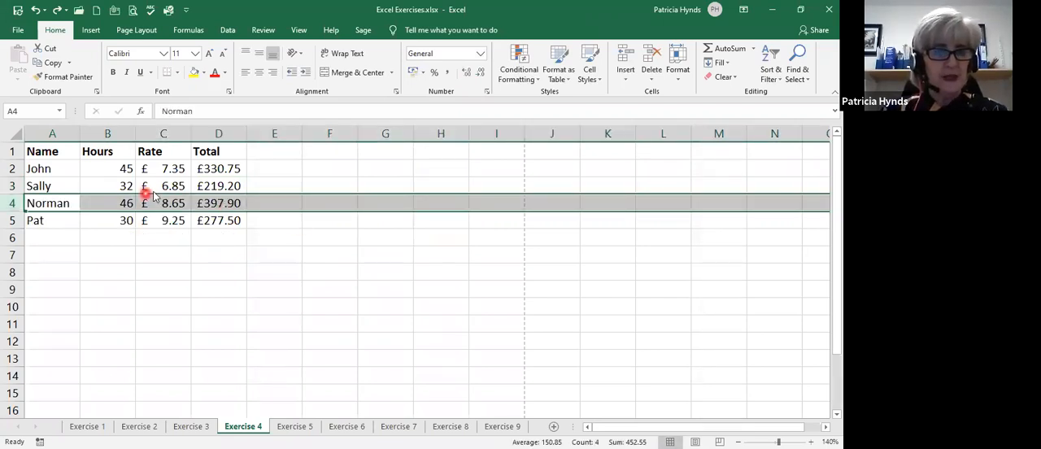
Convert the range A1:D5 on the Exercise 4 sheet into a table with headers.
left_click(181, 183)
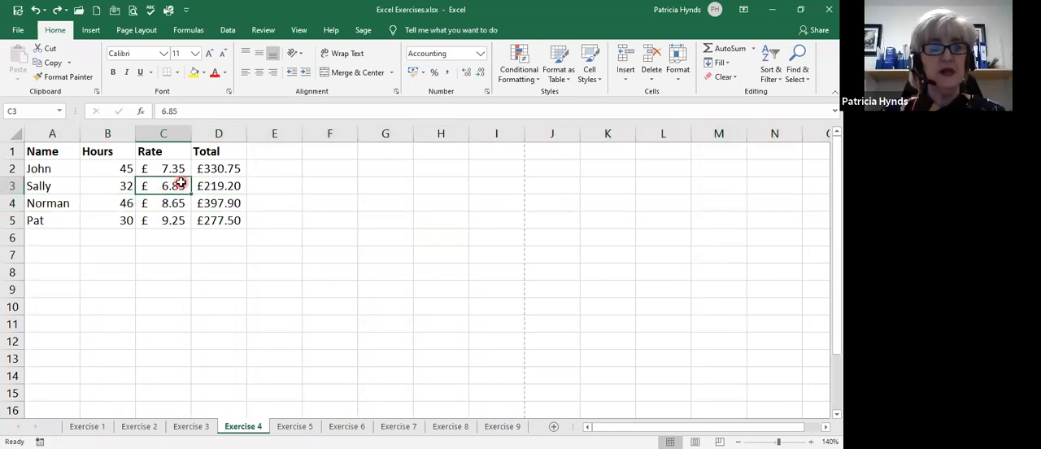
left_click(181, 184)
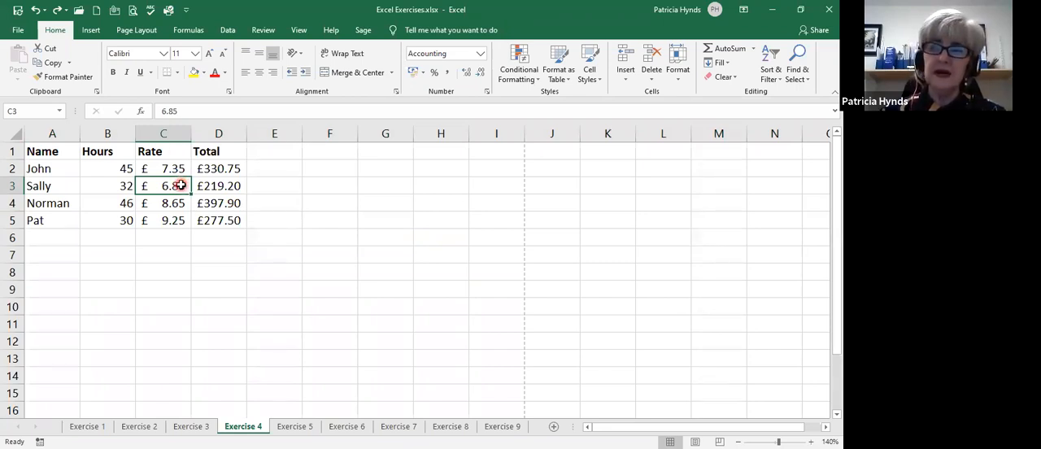
left_click(115, 187)
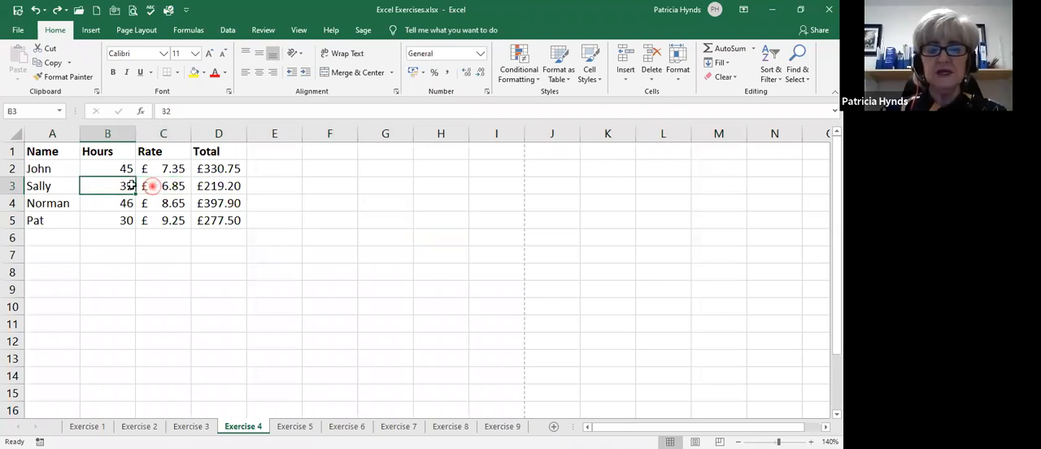
left_click(157, 186)
left_click(122, 186)
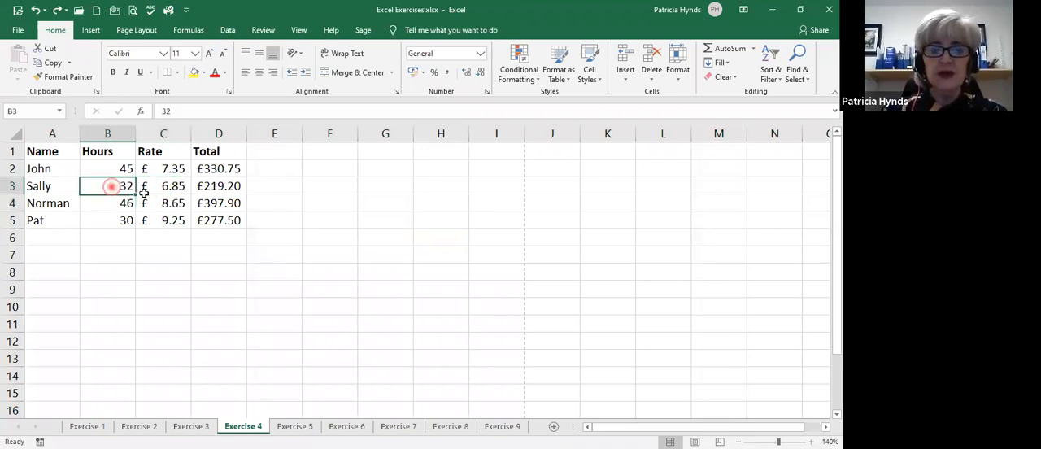
left_click(141, 187)
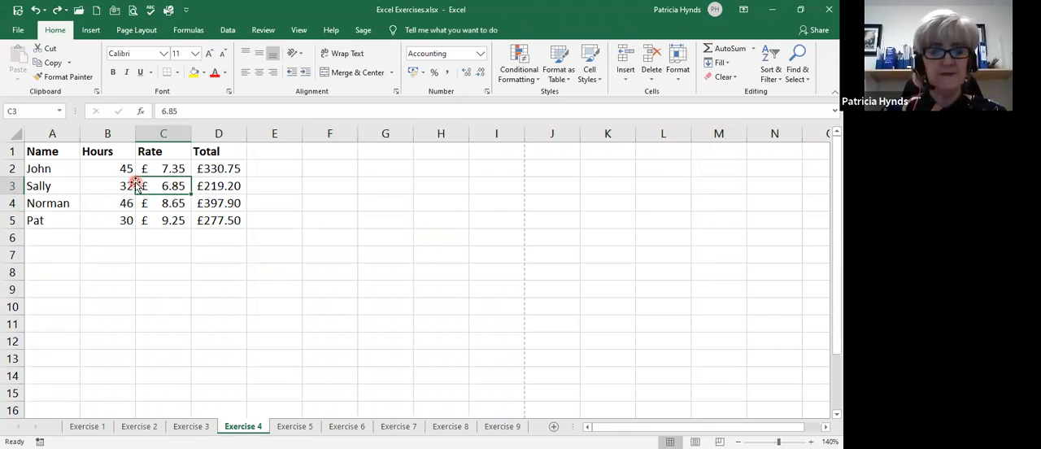
left_click(92, 31)
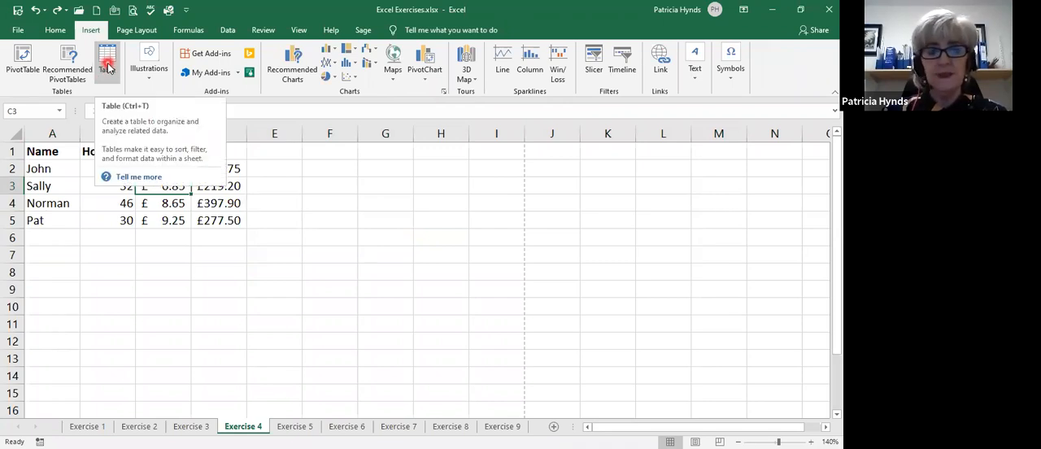
left_click(107, 67)
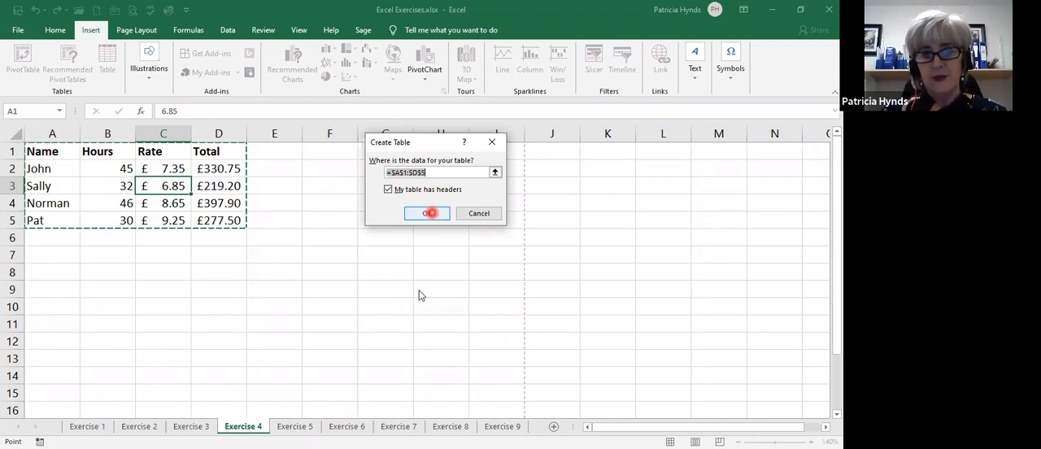
left_click(432, 213)
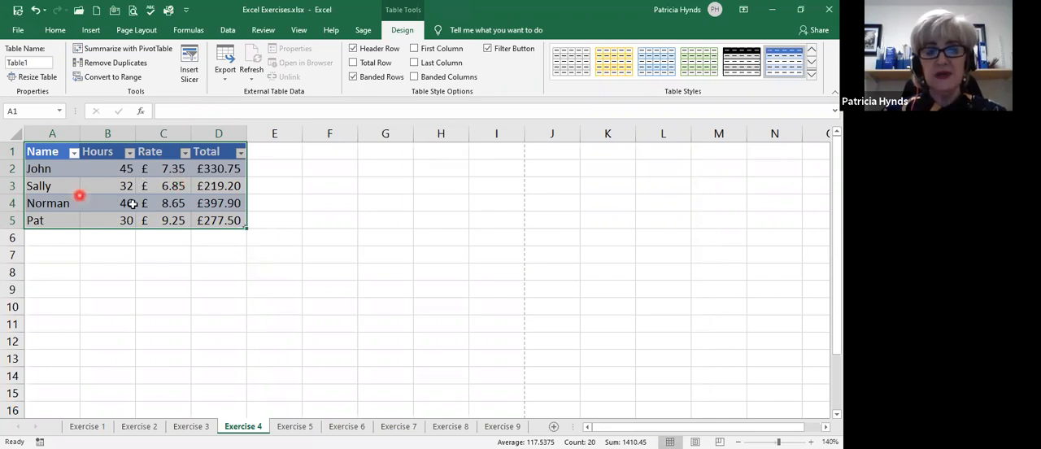
Filter the table's Name column to show only the person in row 4.
left_click(110, 187)
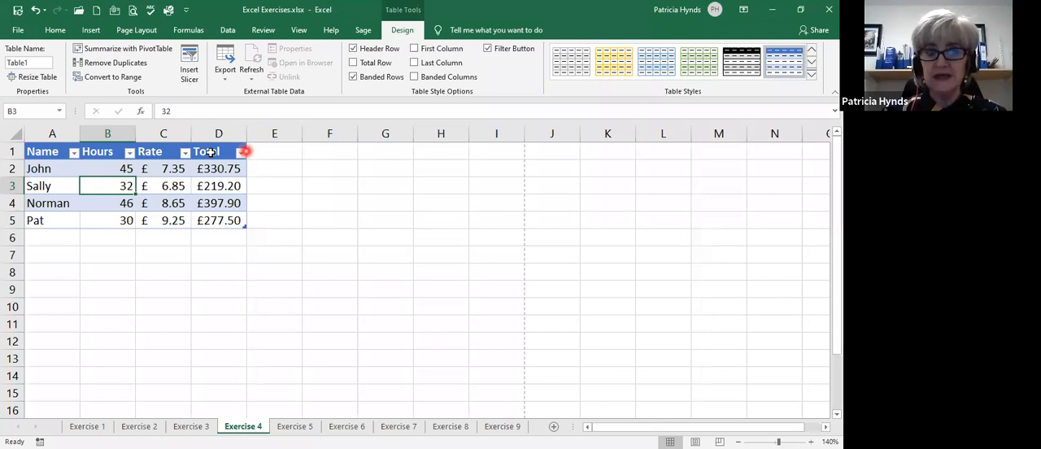
left_click(74, 153)
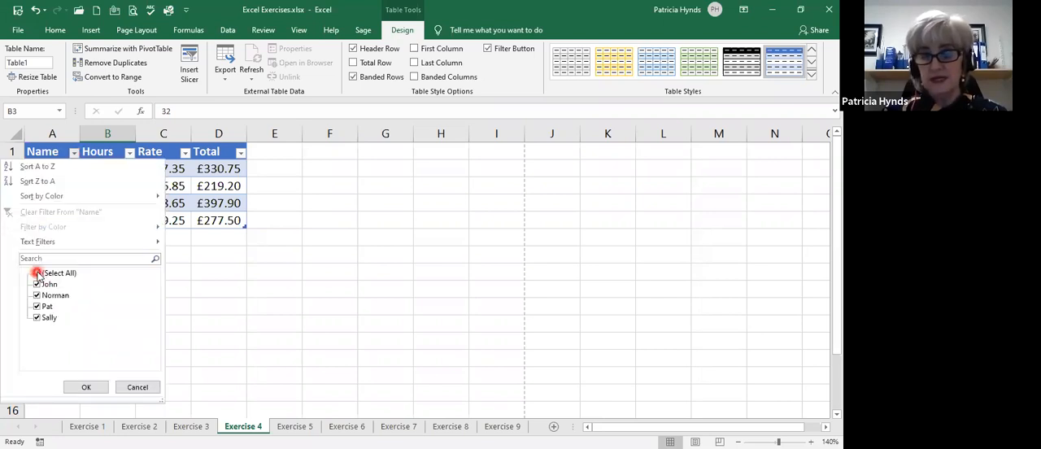
left_click(36, 273)
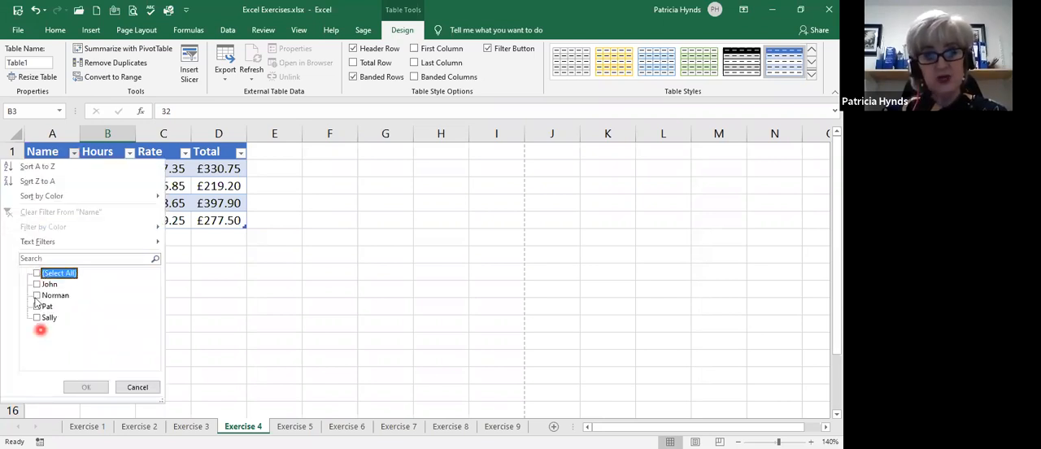
left_click(36, 297)
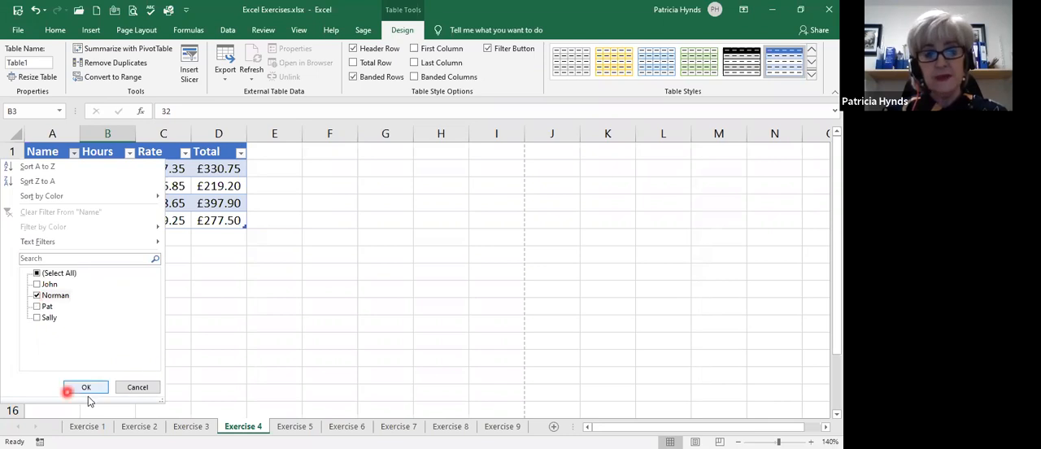
left_click(87, 388)
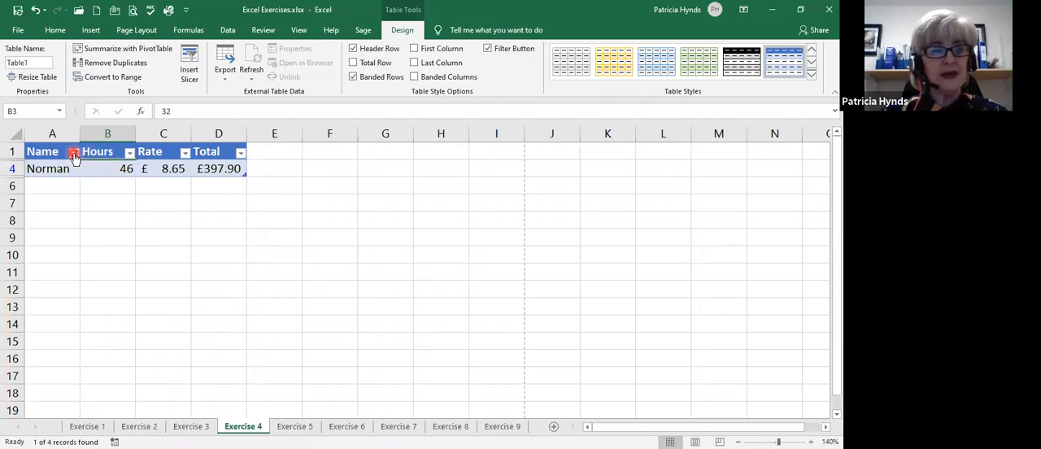
Reselect all names in the Name column filter to show every table row again.
left_click(73, 154)
left_click(37, 273)
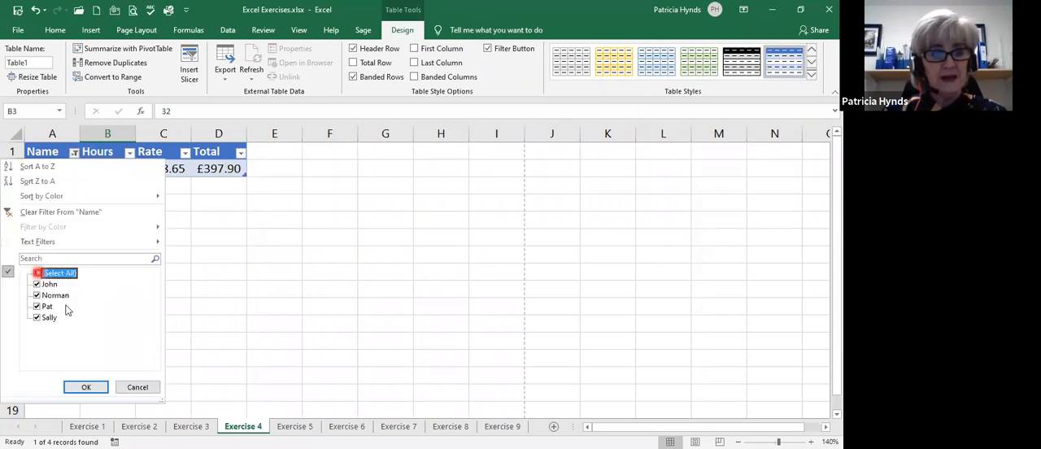
left_click(85, 388)
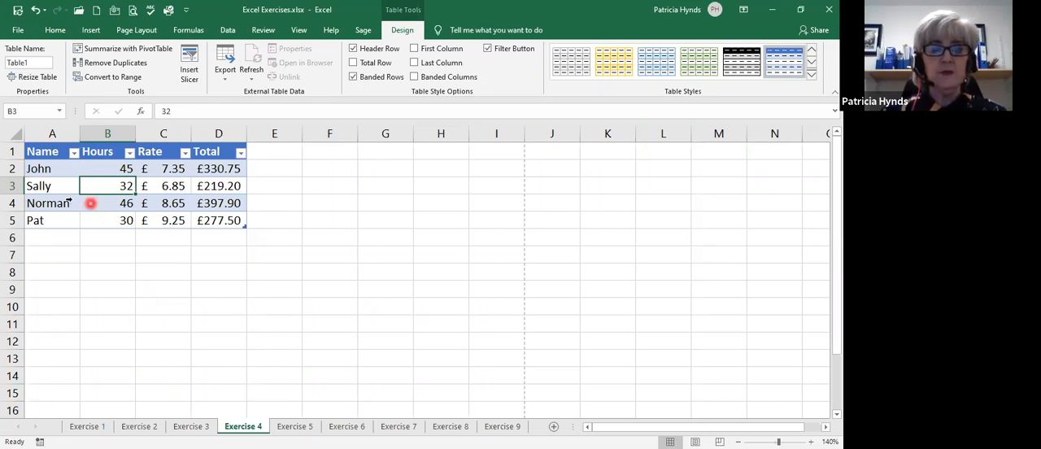
Insert a table row above row 4 and fill in a person's name, 40 hours and a rate of 8.95.
right_click(9, 204)
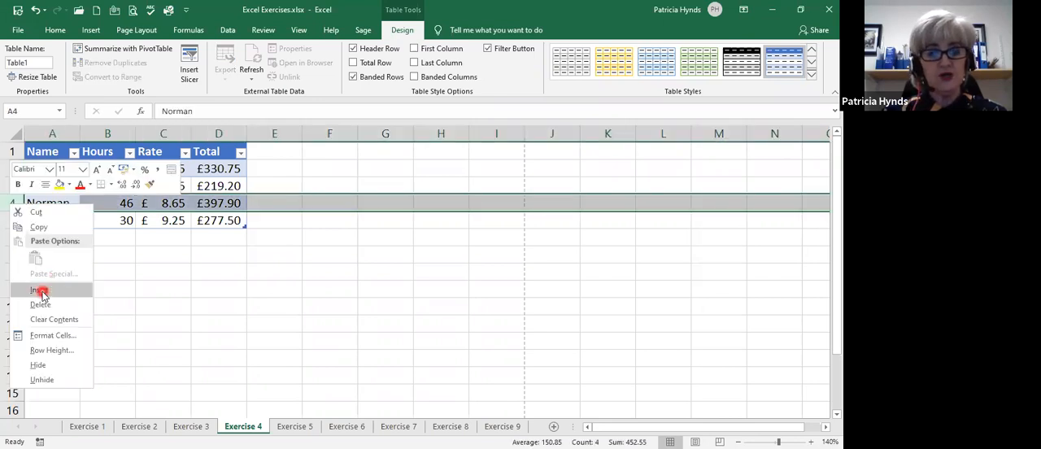
left_click(41, 293)
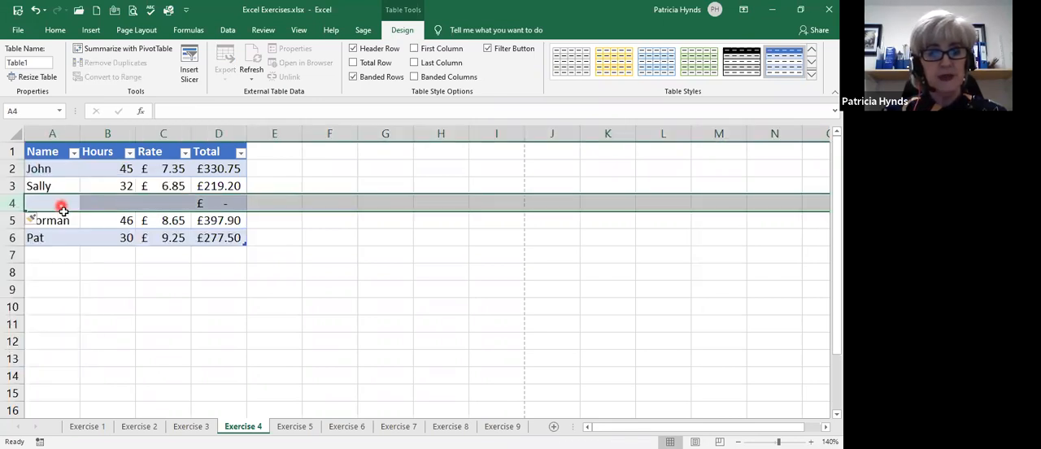
type("Anne")
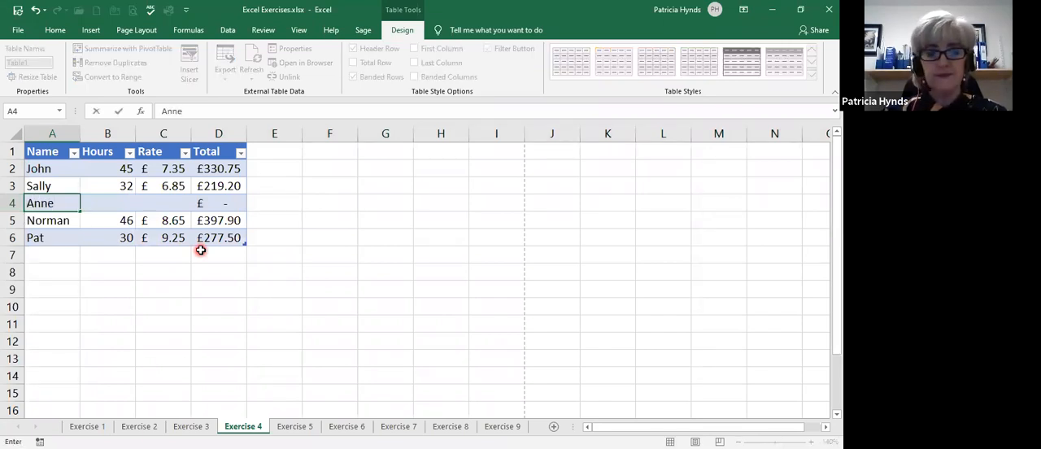
key("Tab")
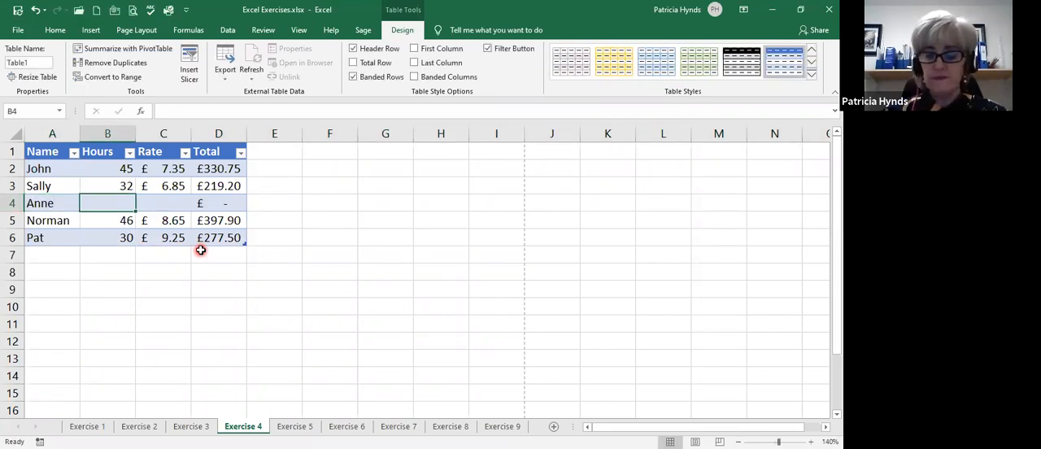
type("40")
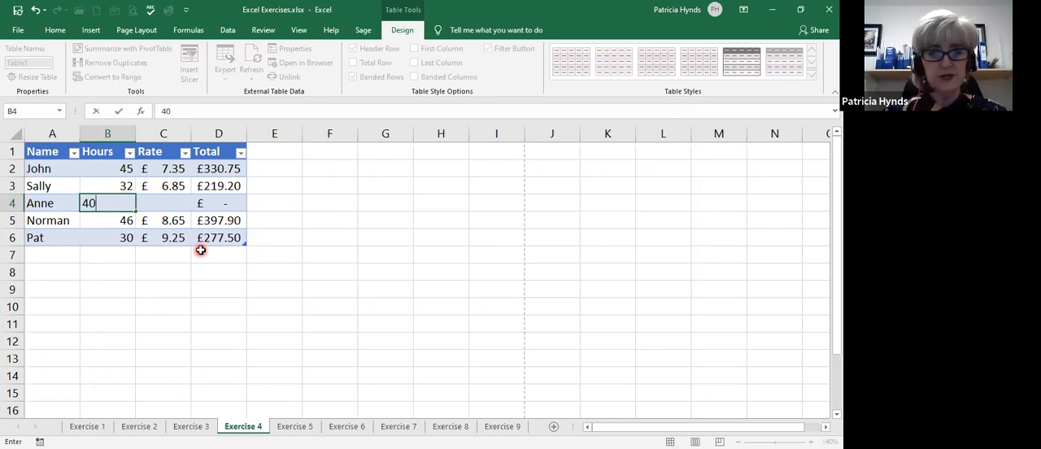
key("Tab")
type("8.95")
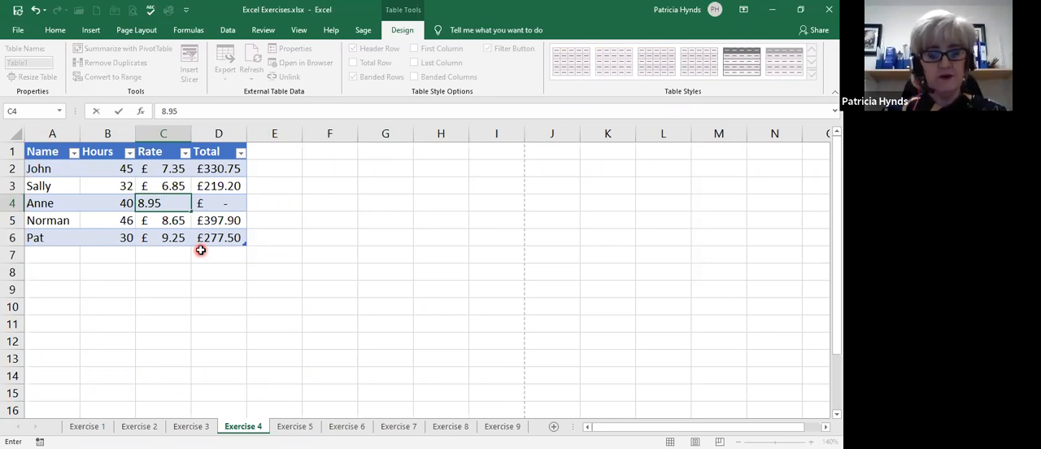
key("Tab")
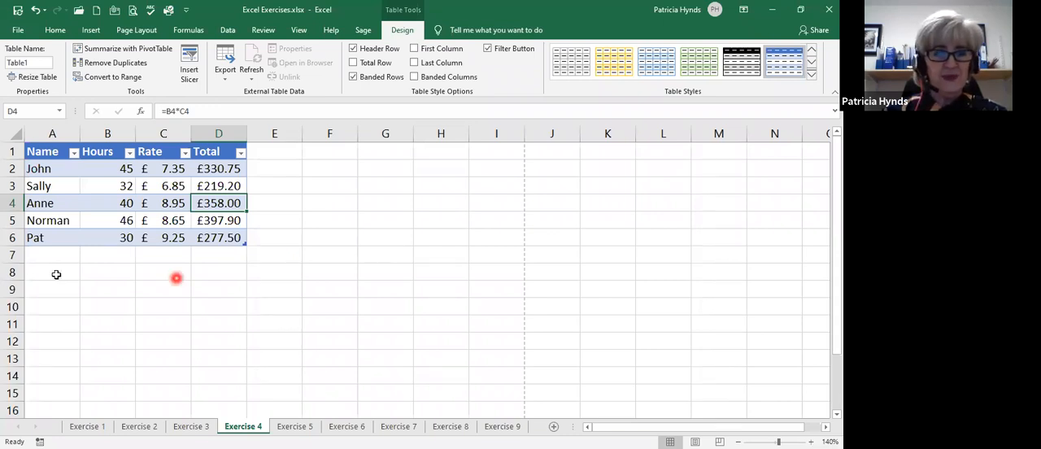
Extend the table with a new entry in row 7: a person's name, 28 hours and a rate of 8.75.
left_click(36, 252)
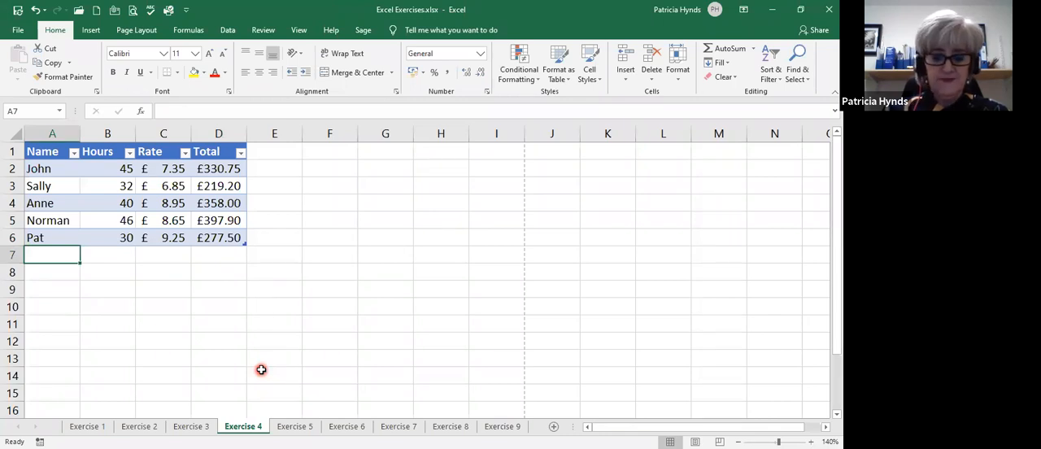
type("Niall")
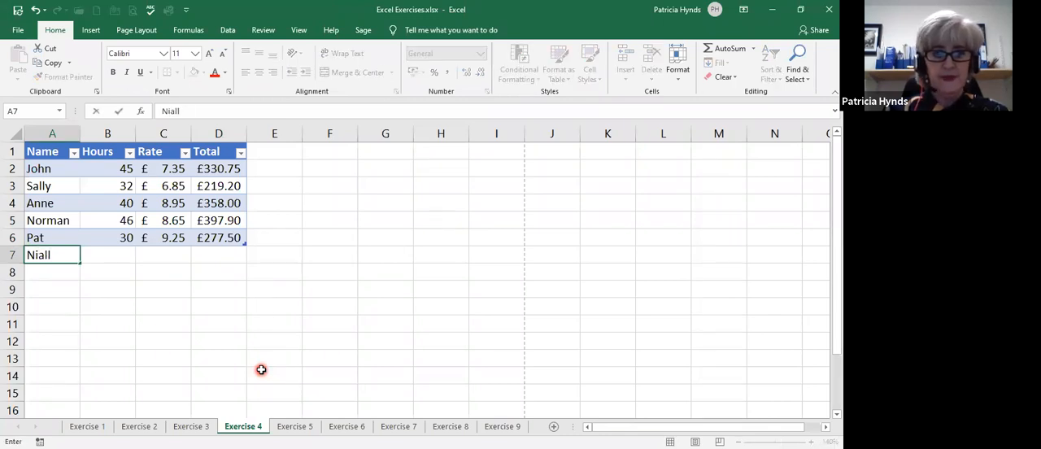
key("Tab")
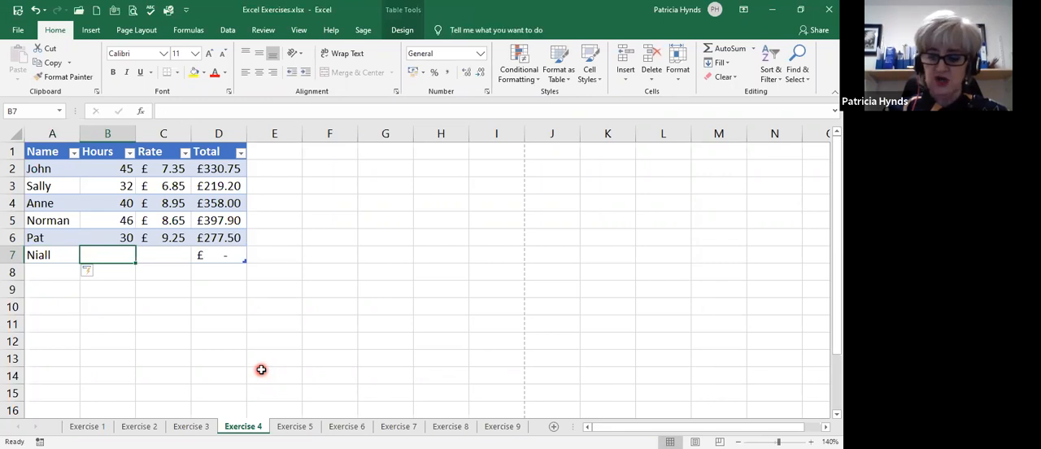
type("28")
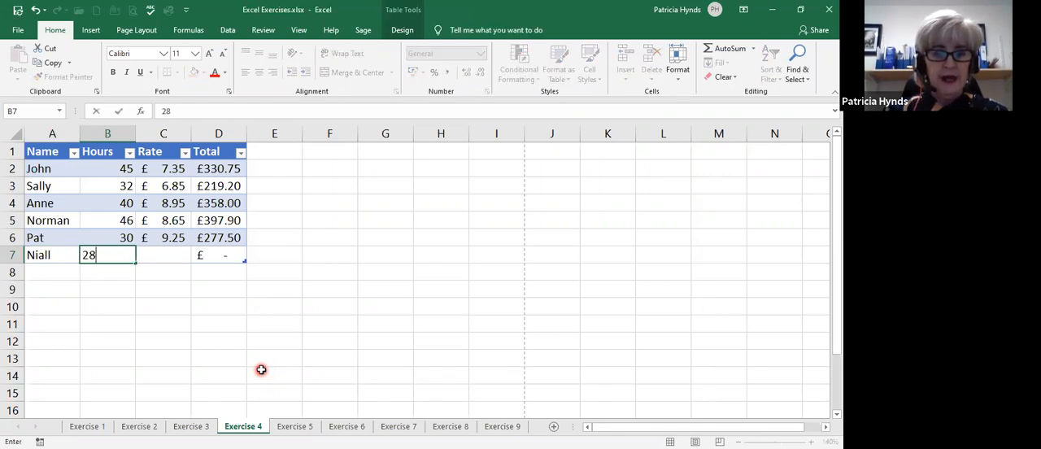
key("Tab")
type("8.75")
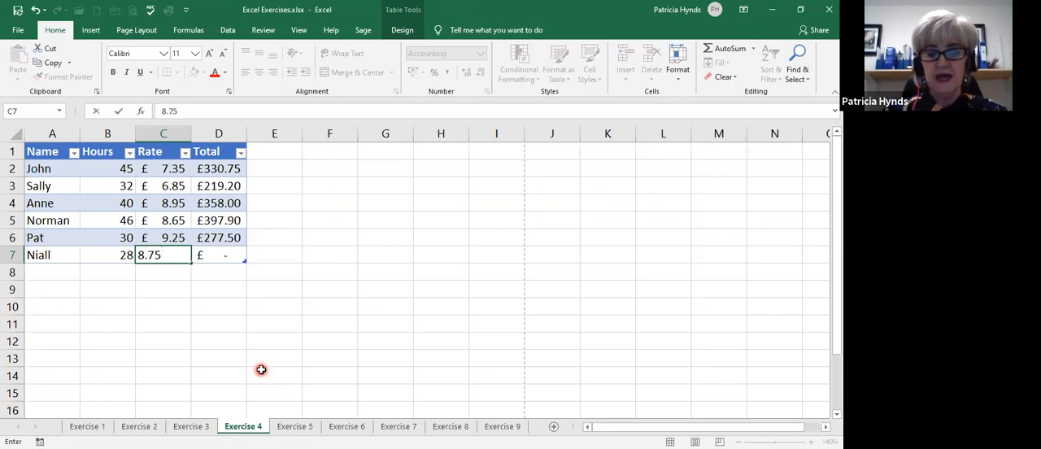
key("Tab")
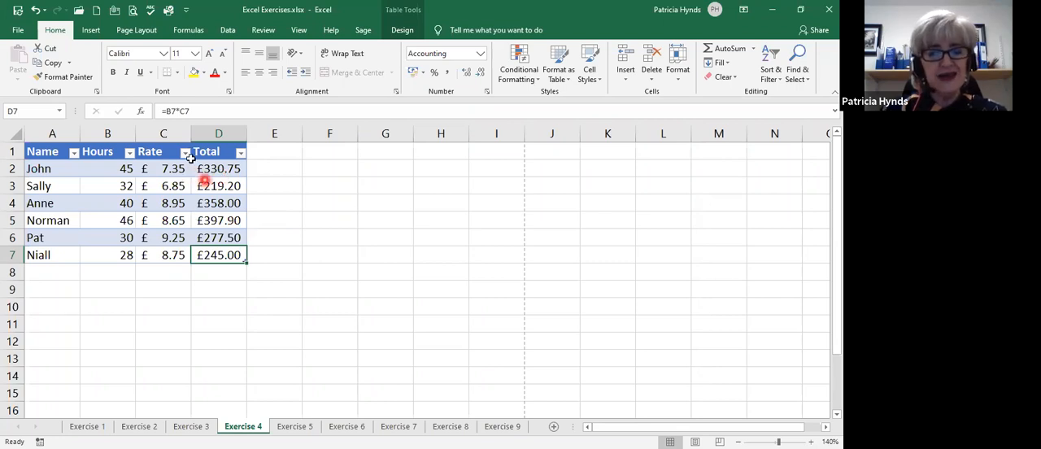
Add a total row to the table and autofit column D to its contents.
left_click(166, 200)
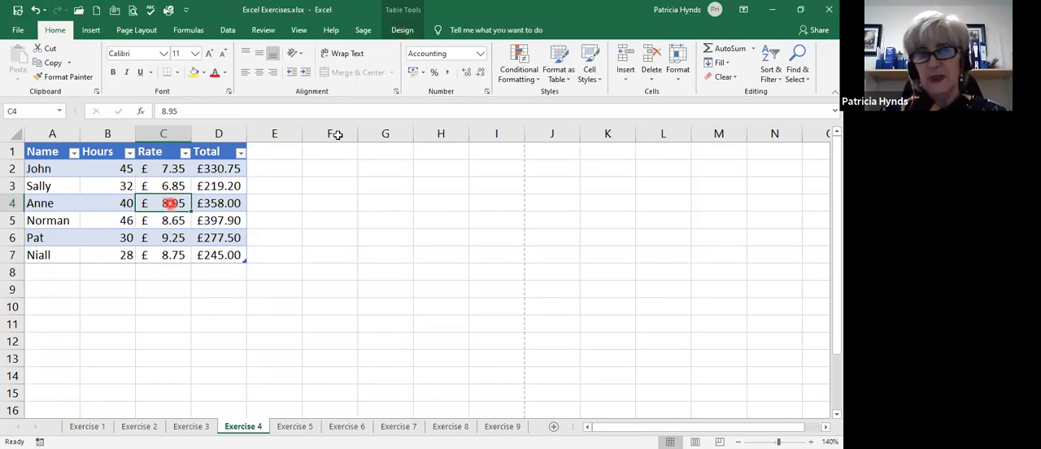
left_click(402, 30)
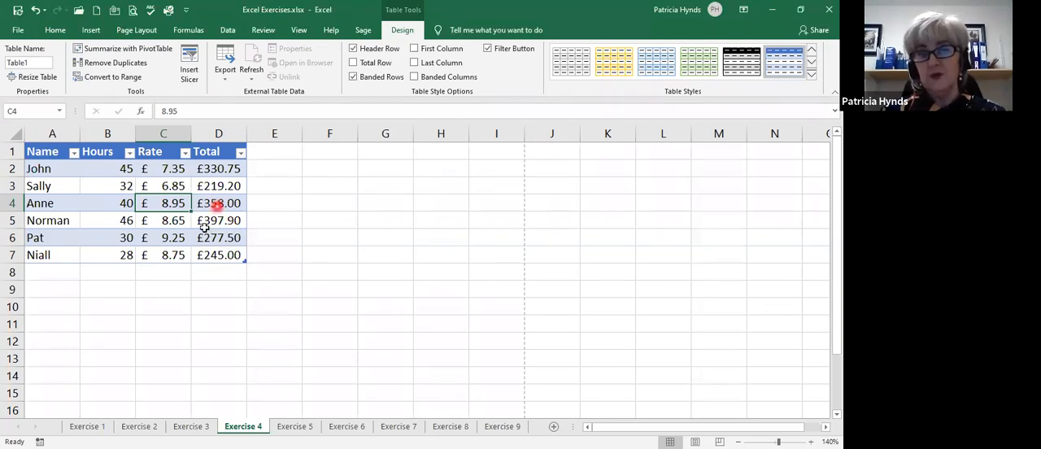
left_click(353, 63)
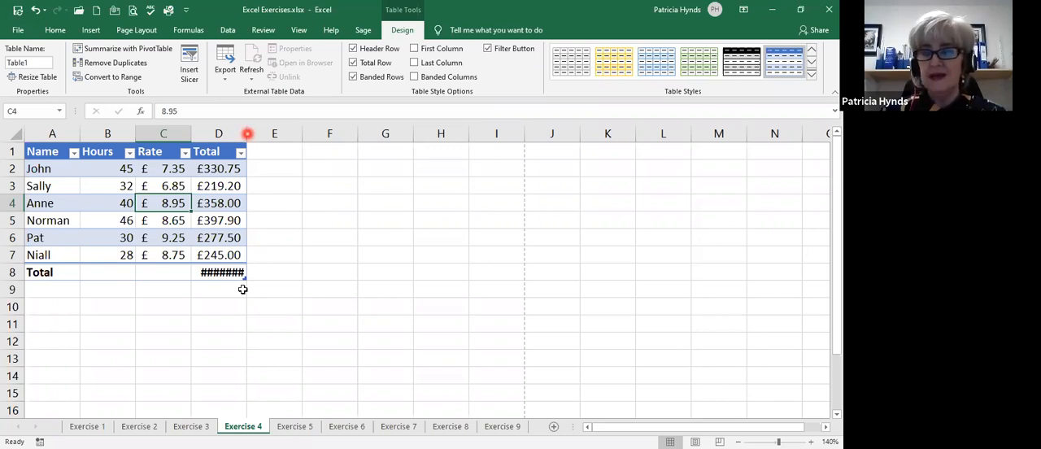
double_click(247, 134)
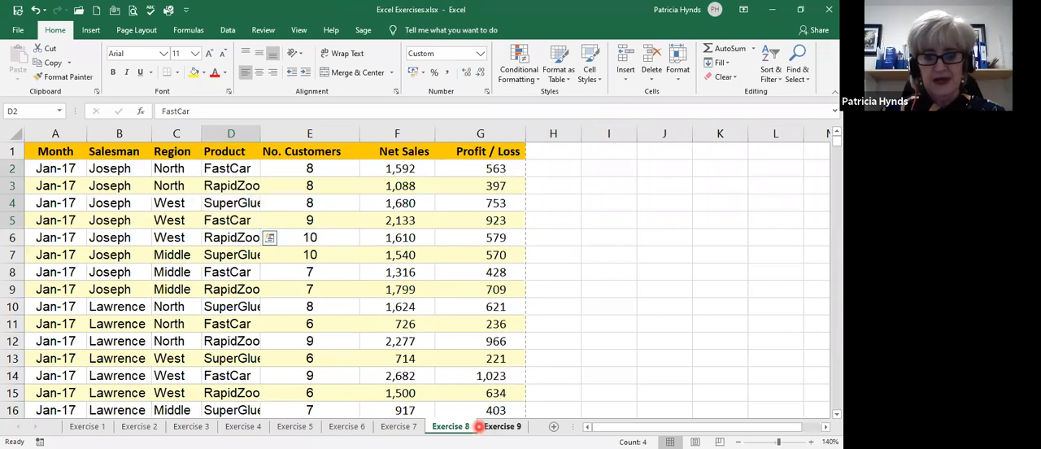
Autofit the Product column on the Exercise 8 sheet to show the full product names.
left_click(483, 426)
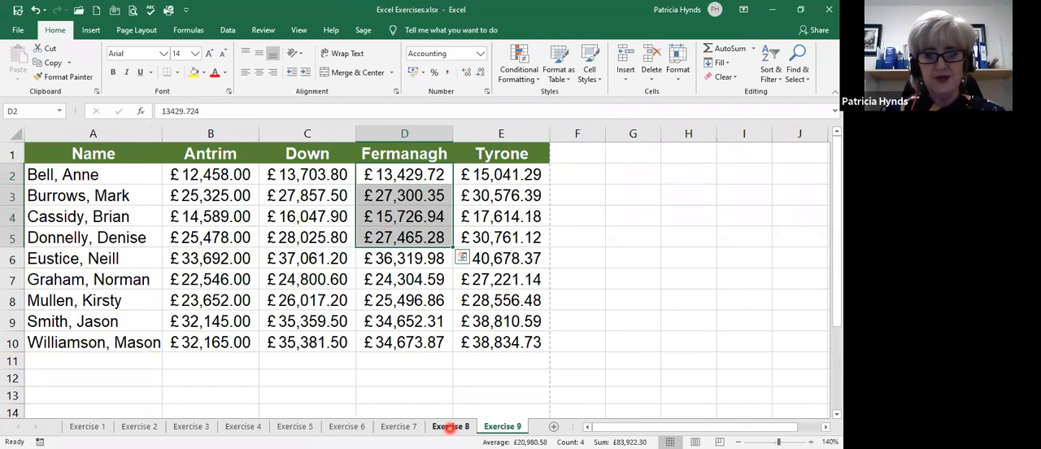
left_click(451, 426)
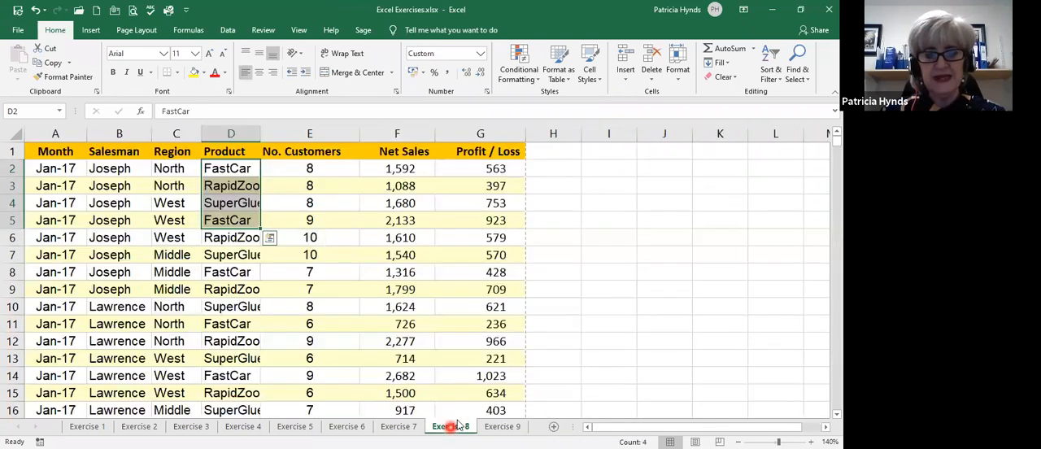
left_click(184, 187)
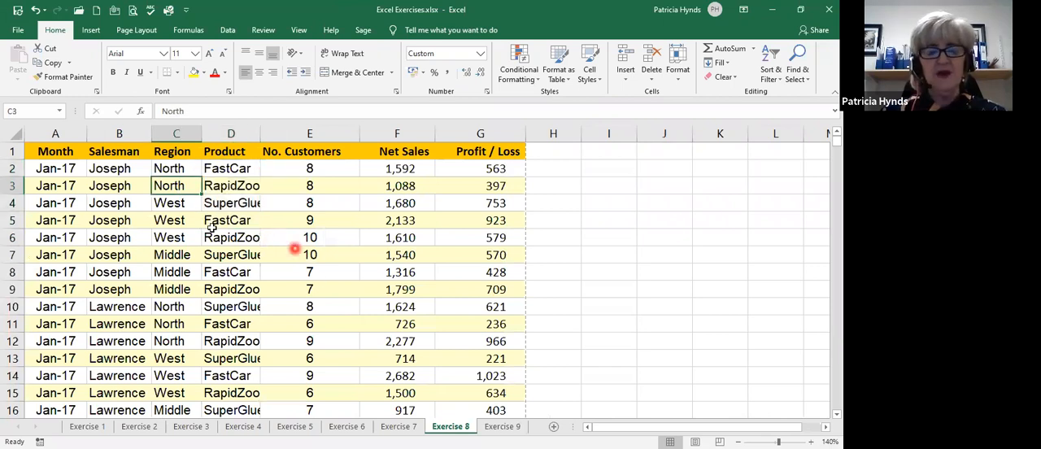
double_click(260, 134)
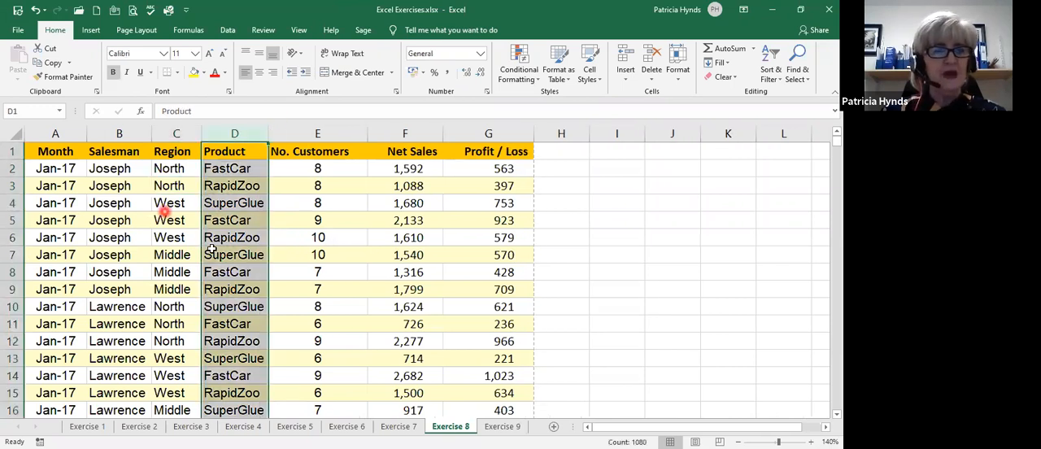
Preview the Exercise 8 printout through page 3 to check whether the headings repeat, and return to the sheet.
left_click(132, 12)
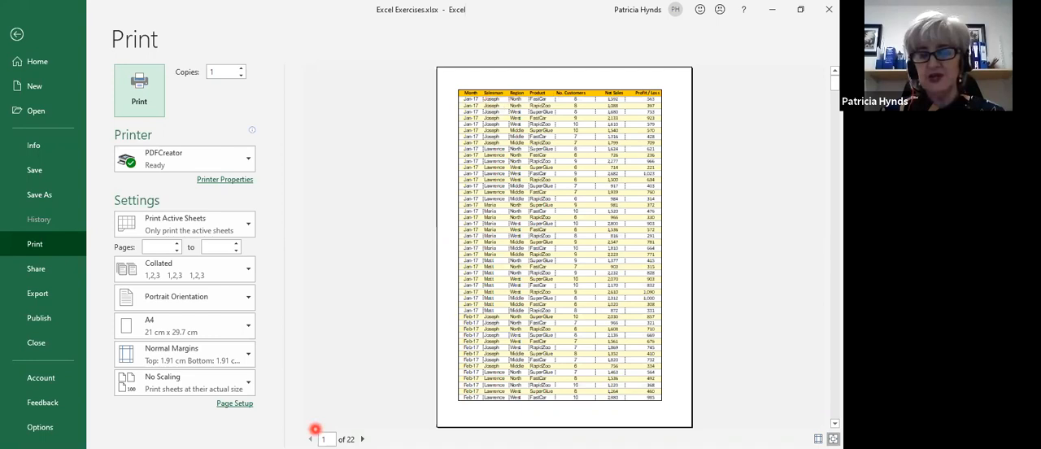
left_click(362, 439)
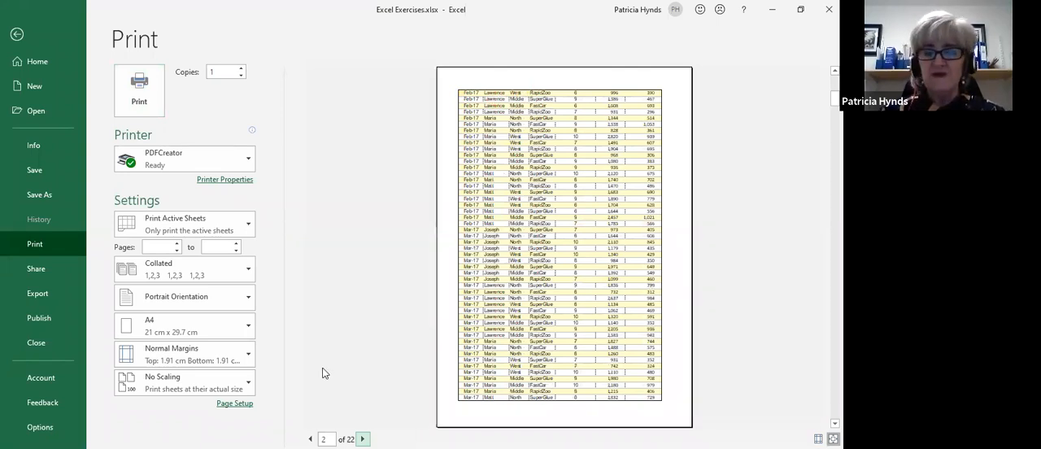
scroll(322, 371, "down", 1)
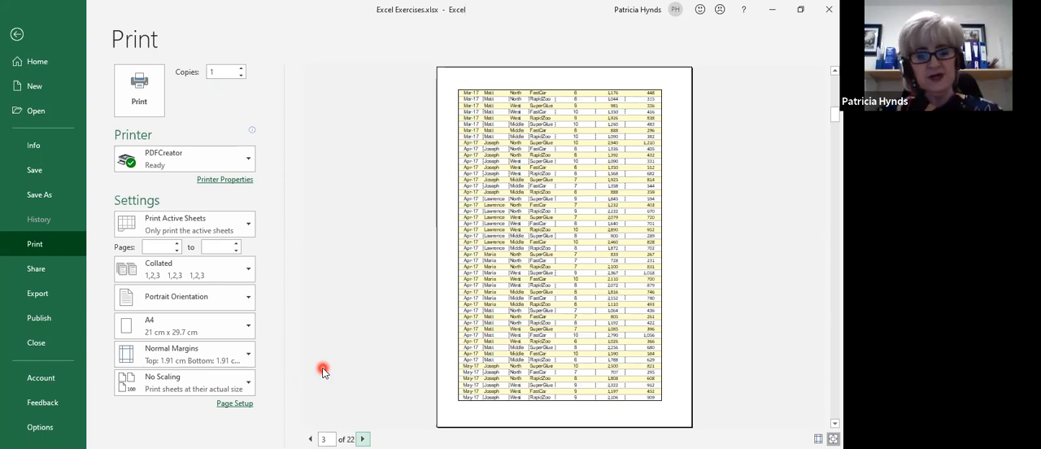
key("Escape")
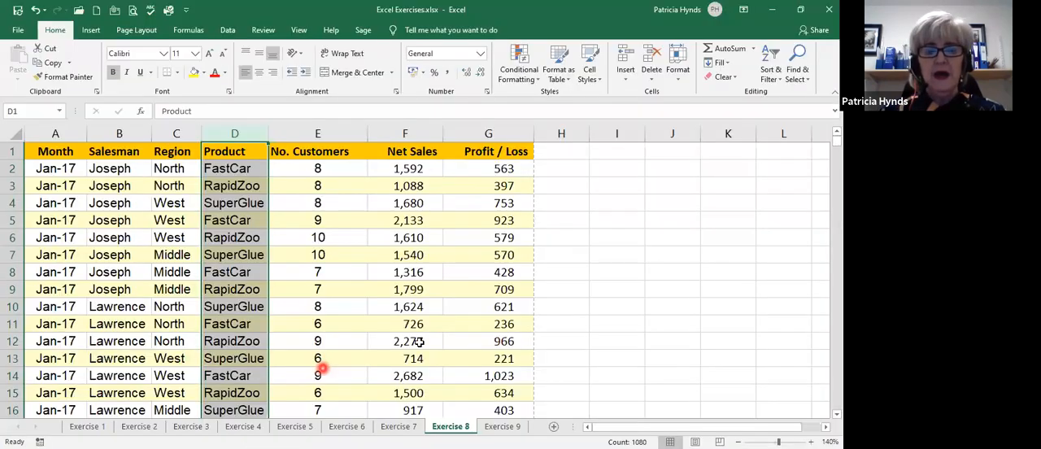
Set row 1 as the print title row that repeats at the top of every printed page of the Exercise 8 sheet.
left_click(352, 254)
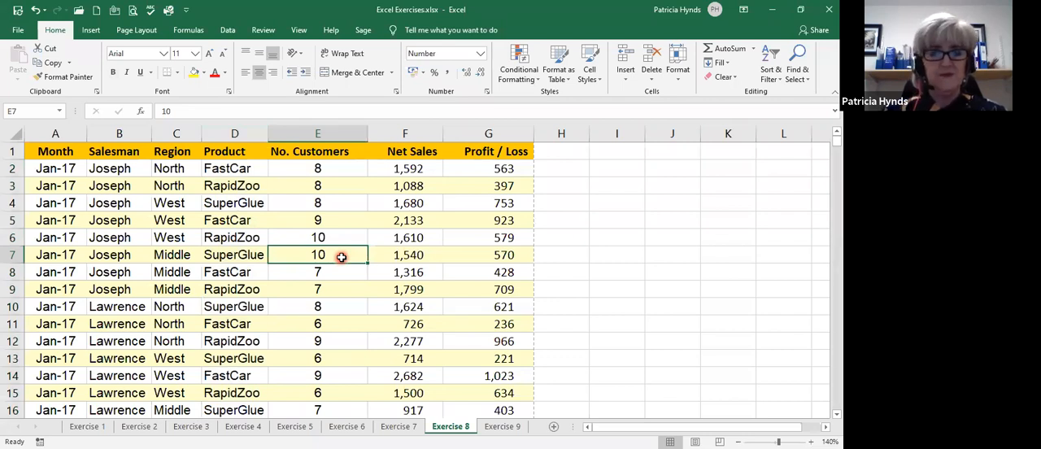
left_click(131, 31)
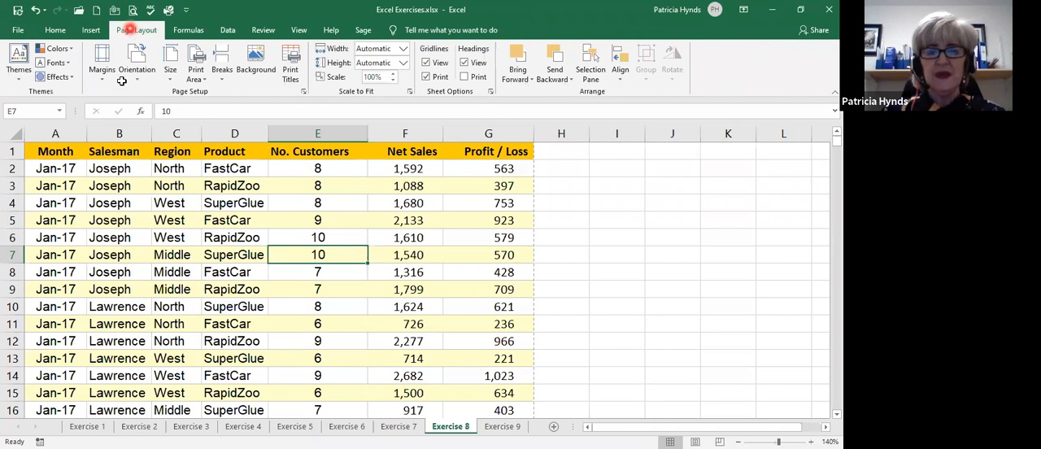
left_click(298, 76)
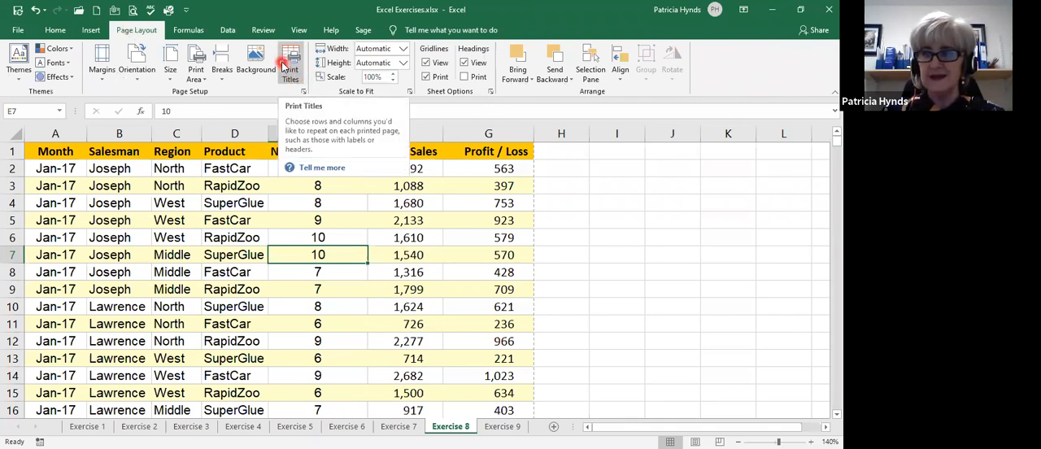
left_click(293, 72)
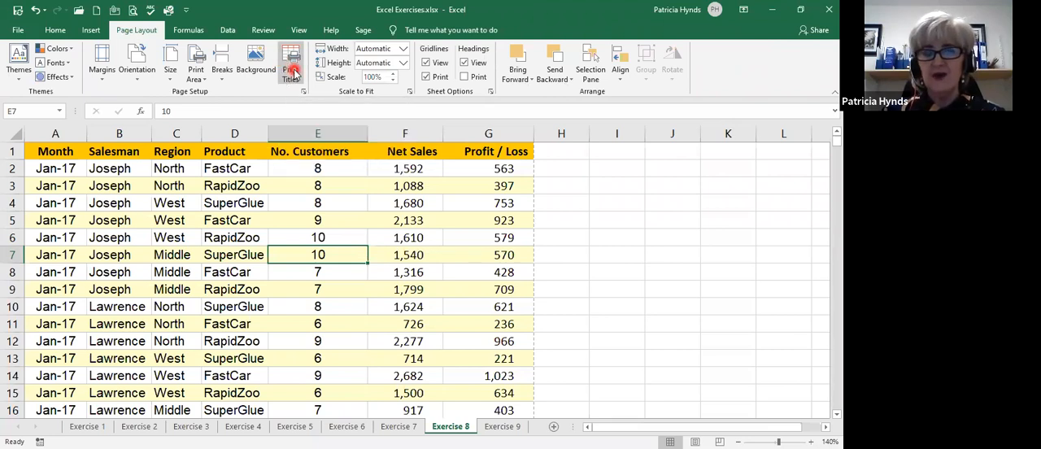
left_click(294, 71)
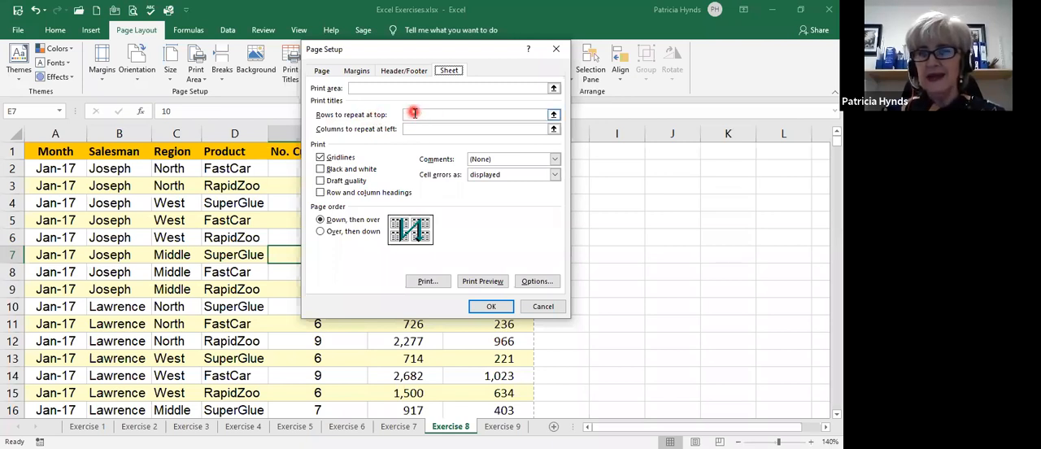
left_click(413, 115)
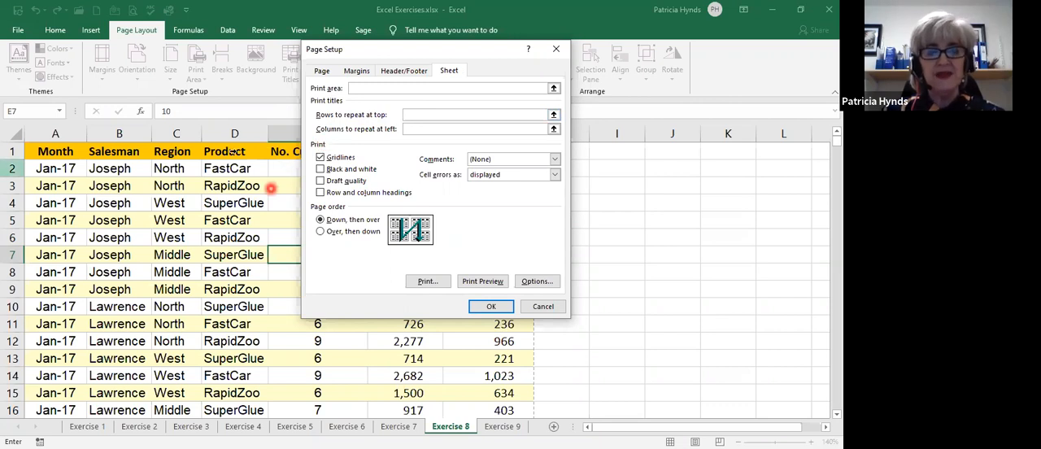
left_click(8, 151)
left_click(487, 307)
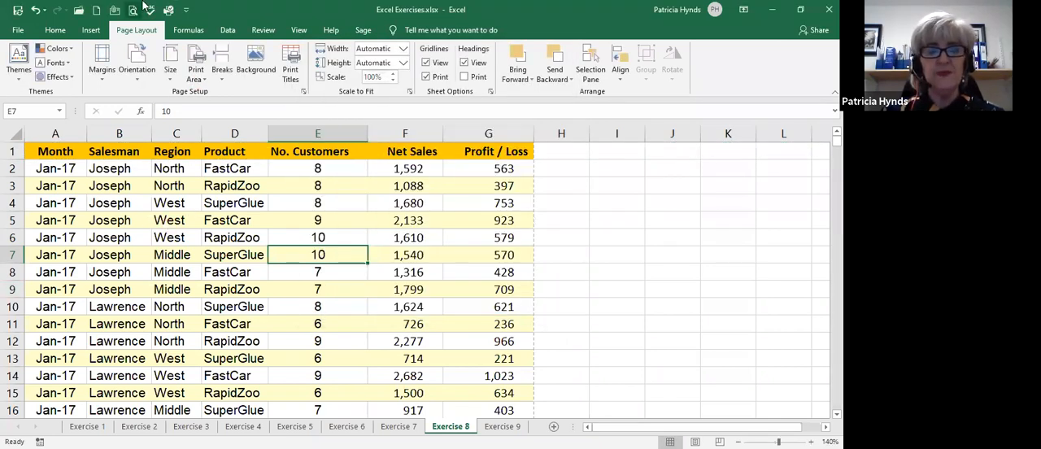
Preview the Exercise 8 printout through page 4 to check the repeated headings, and return to the sheet.
left_click(133, 11)
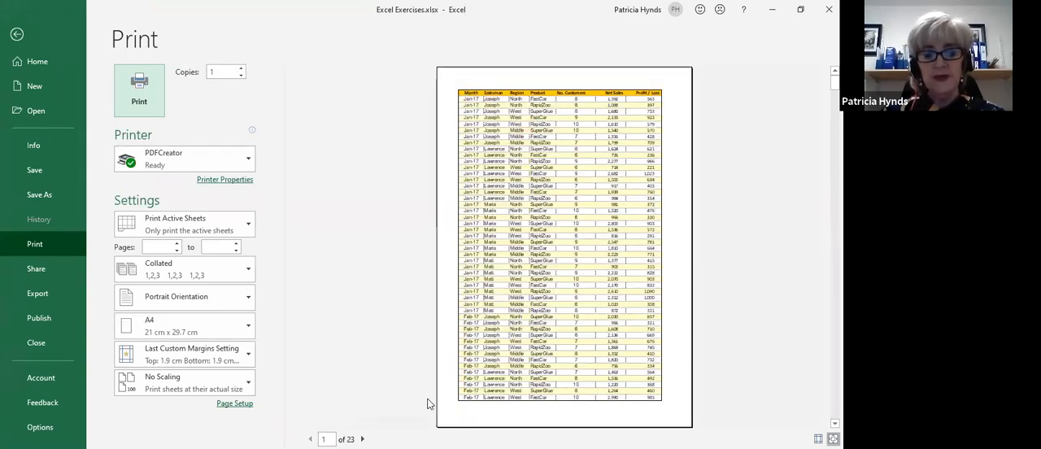
left_click(363, 439)
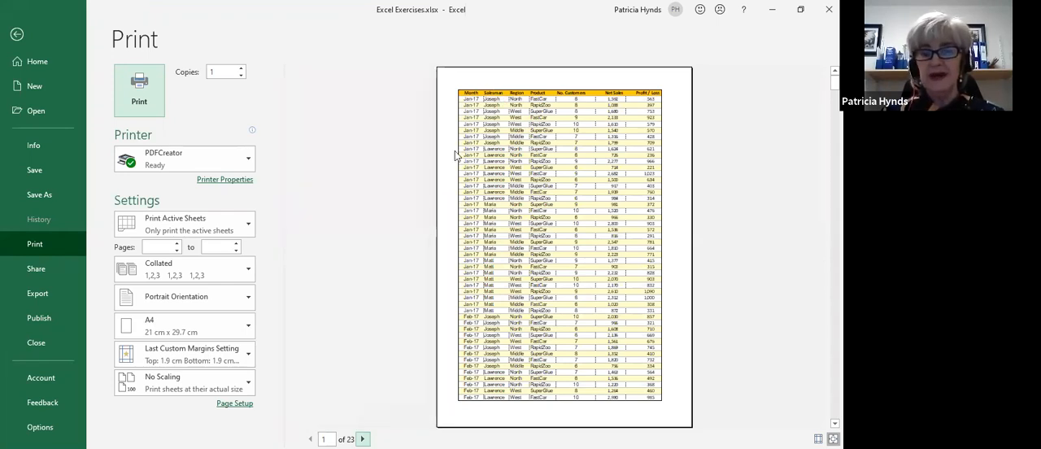
left_click(363, 439)
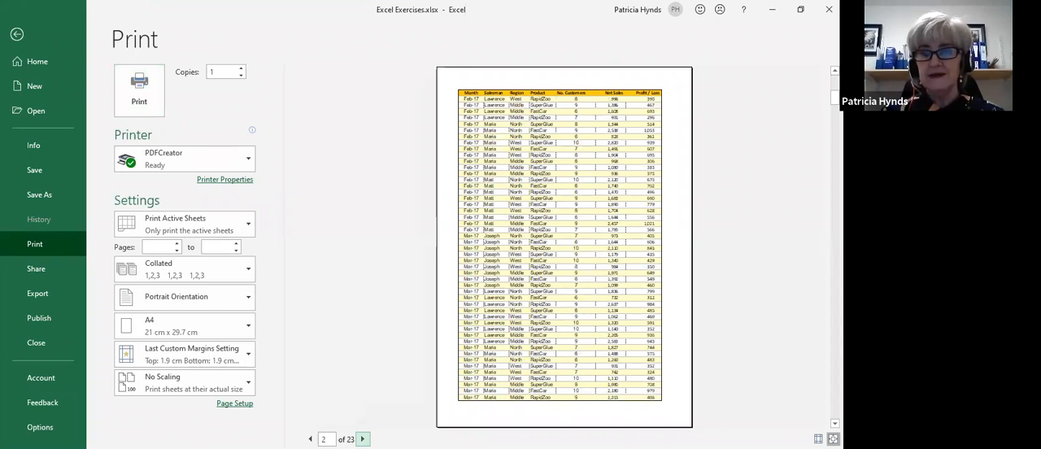
left_click(362, 440)
left_click(362, 439)
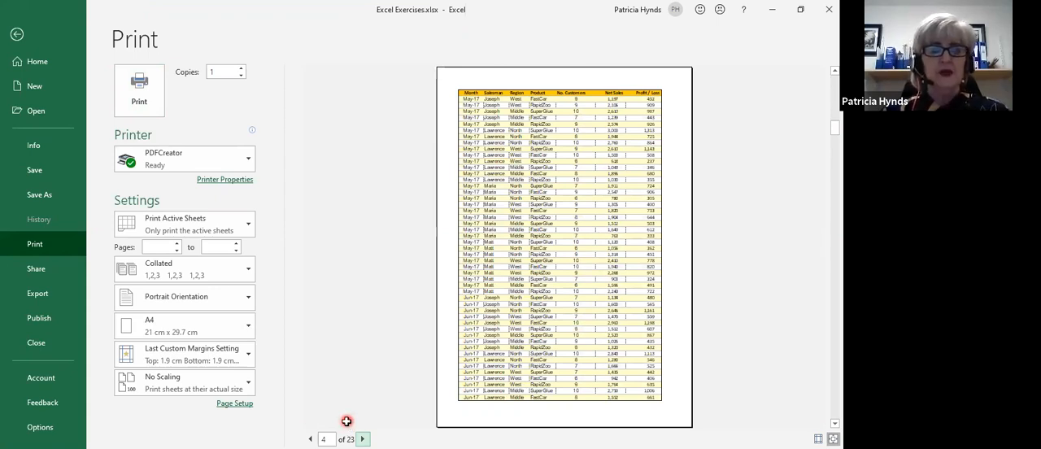
key("Escape")
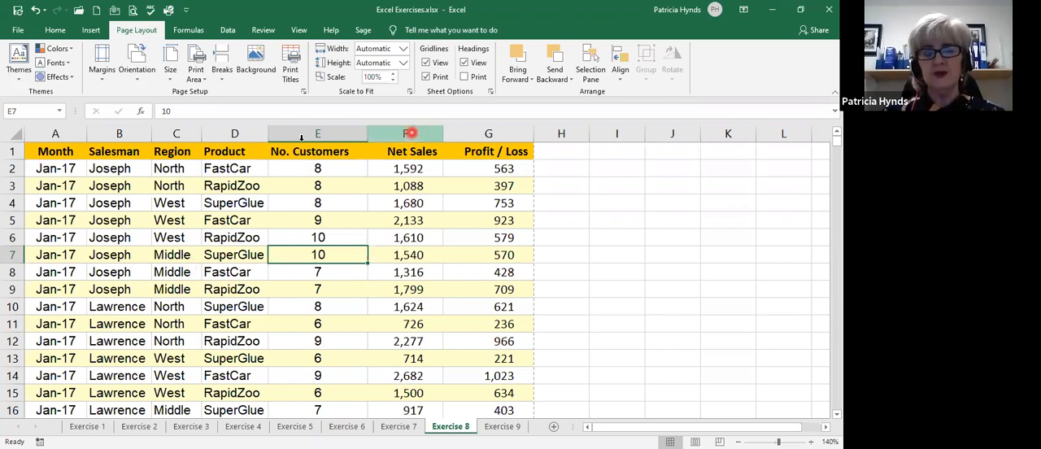
Turn on filtering for the heading row of the Exercise 8 data.
left_click(9, 151)
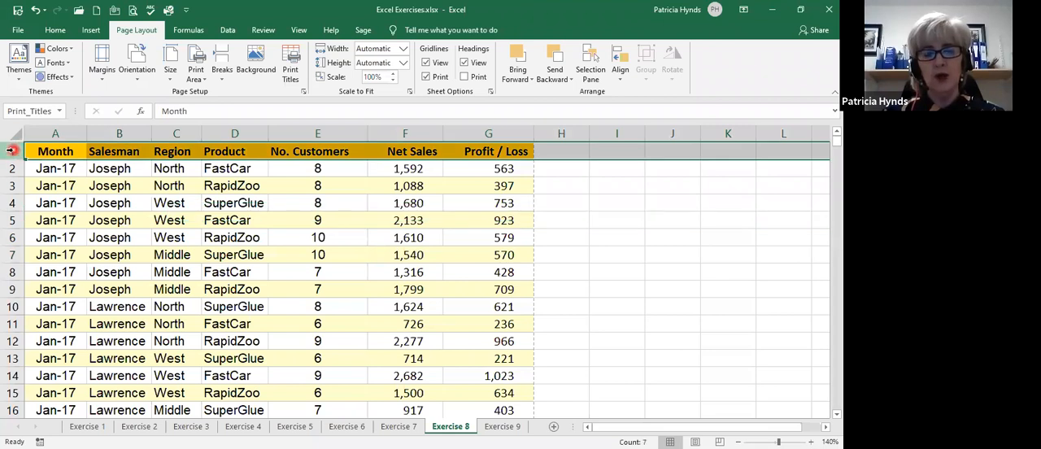
left_click(228, 31)
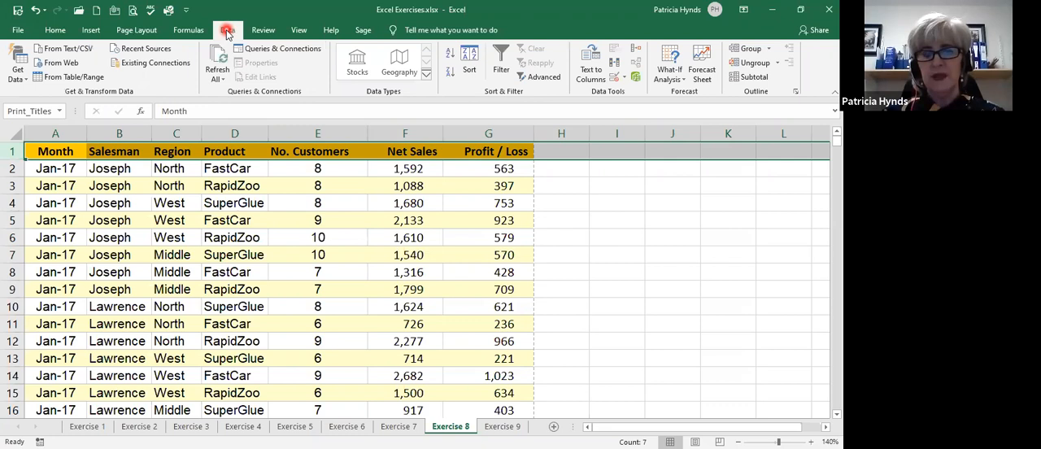
left_click(501, 68)
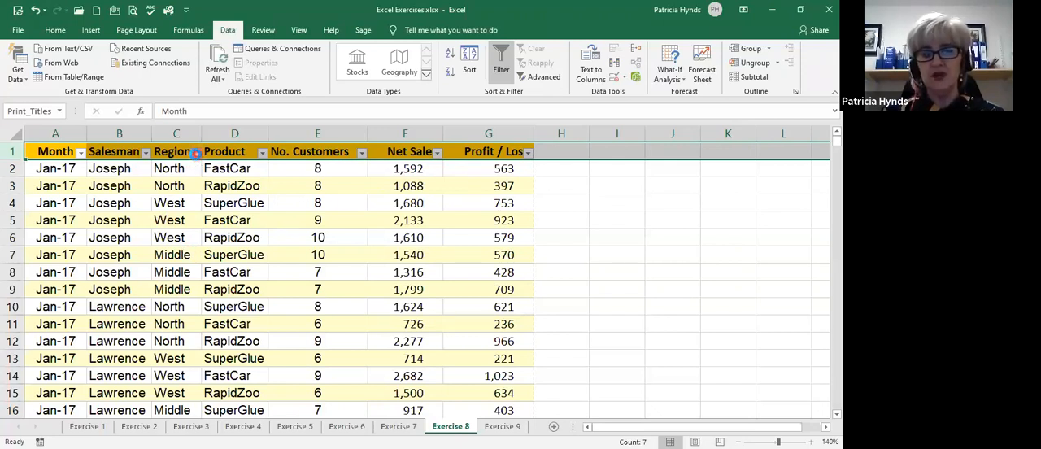
Filter the Region column to show only West.
left_click(196, 153)
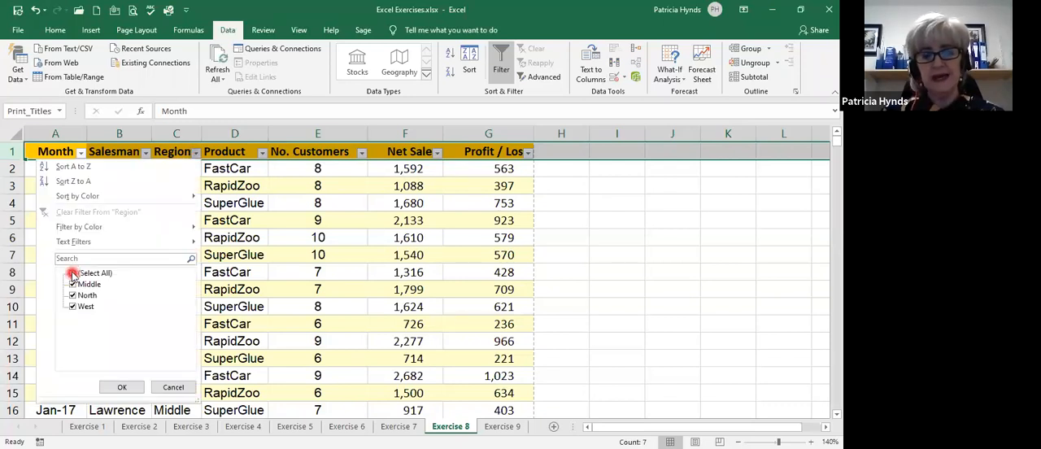
left_click(73, 274)
left_click(73, 307)
left_click(119, 389)
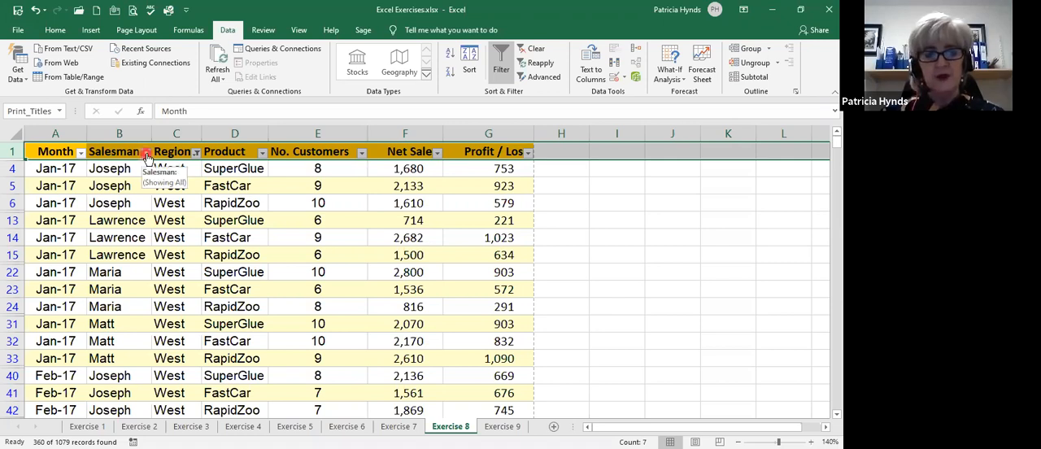
Filter the Salesman column to show only the first salesman in the list.
left_click(147, 154)
left_click(36, 273)
left_click(36, 284)
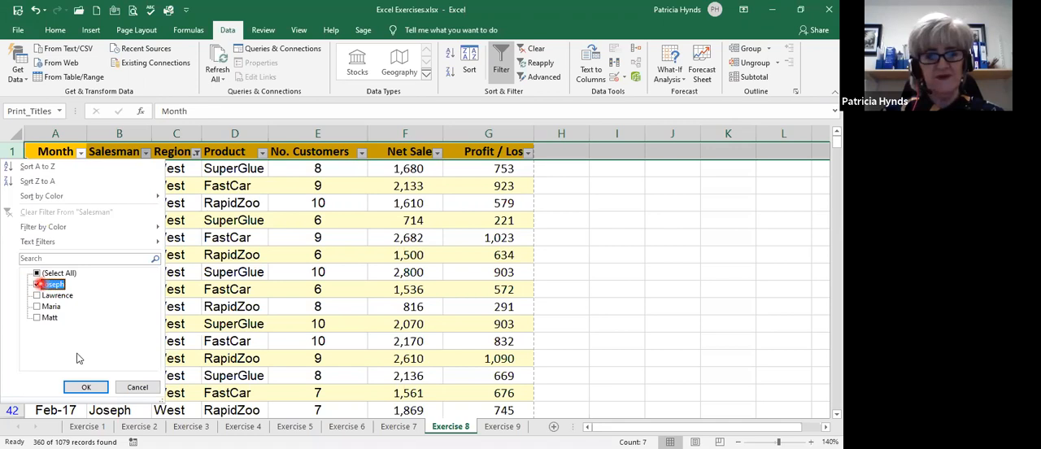
left_click(86, 387)
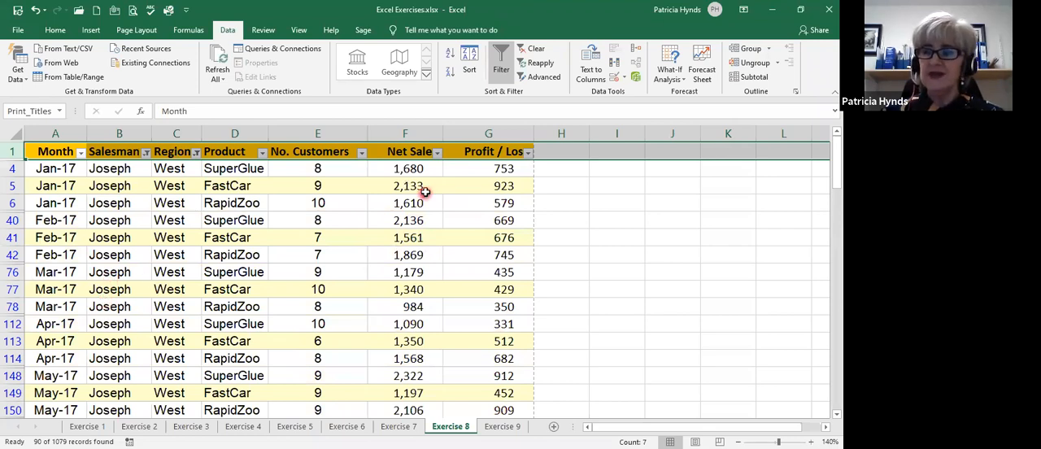
Filter the Net Sales column with a number filter for values greater than 1800.
left_click(437, 153)
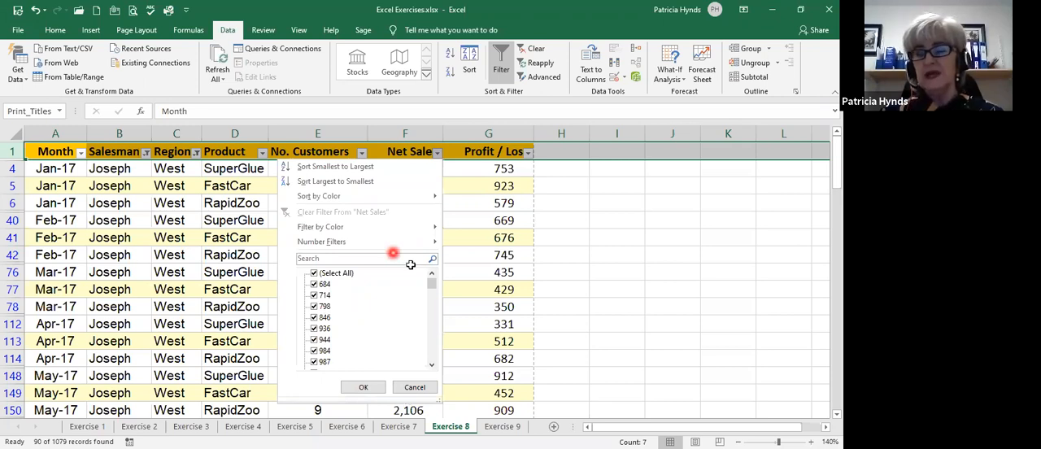
key("Escape")
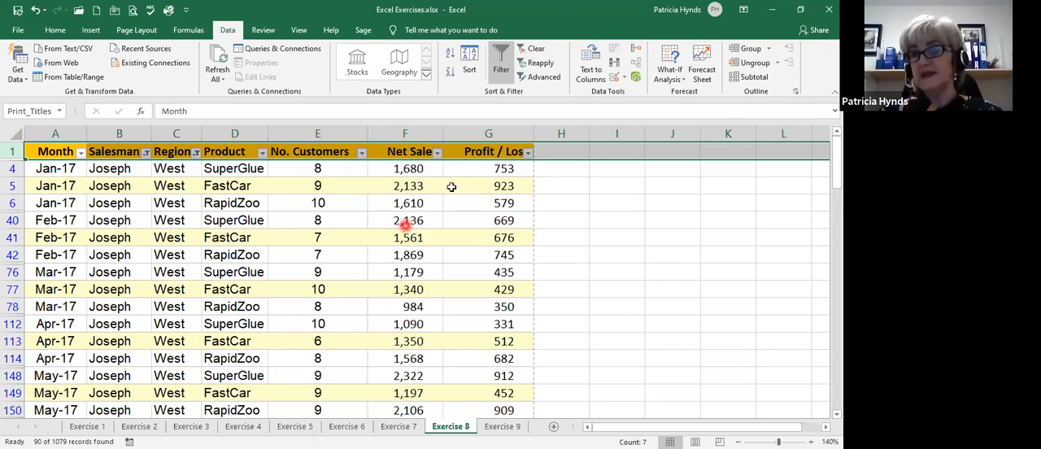
left_click(435, 159)
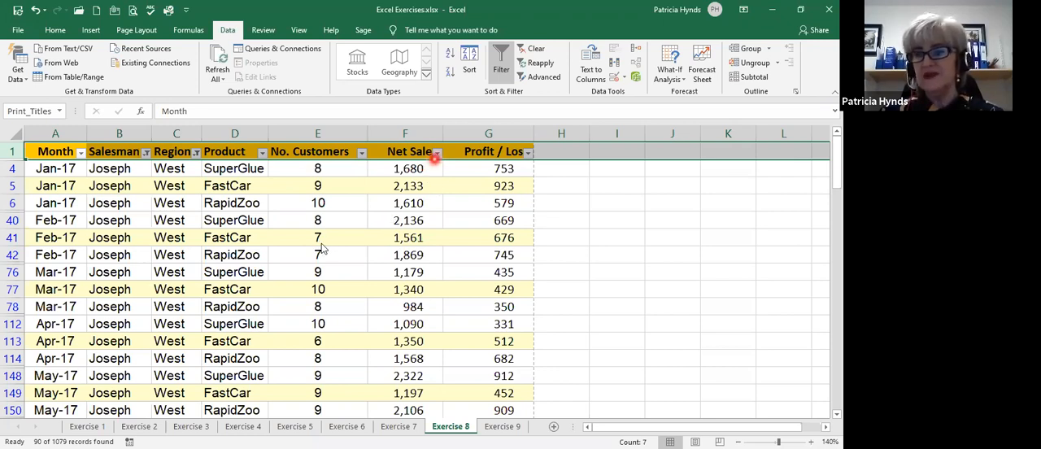
mouse_move(332, 242)
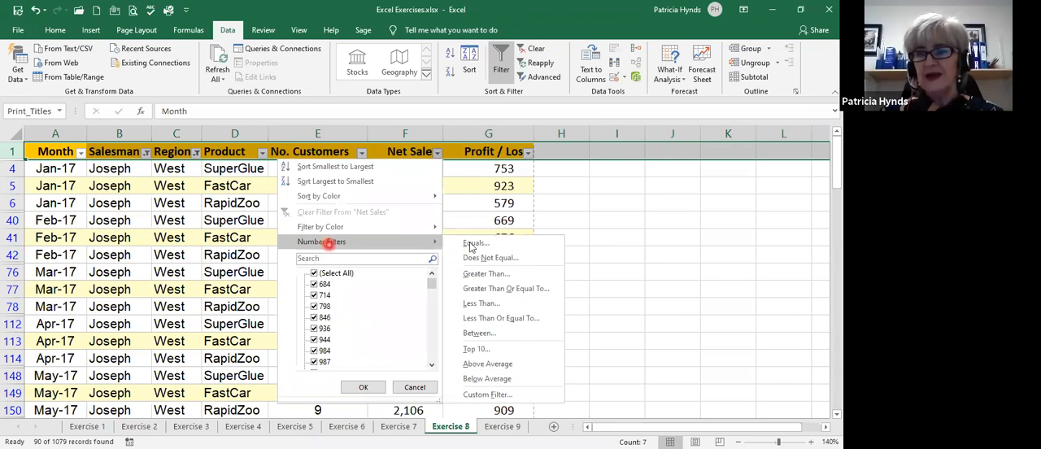
left_click(450, 241)
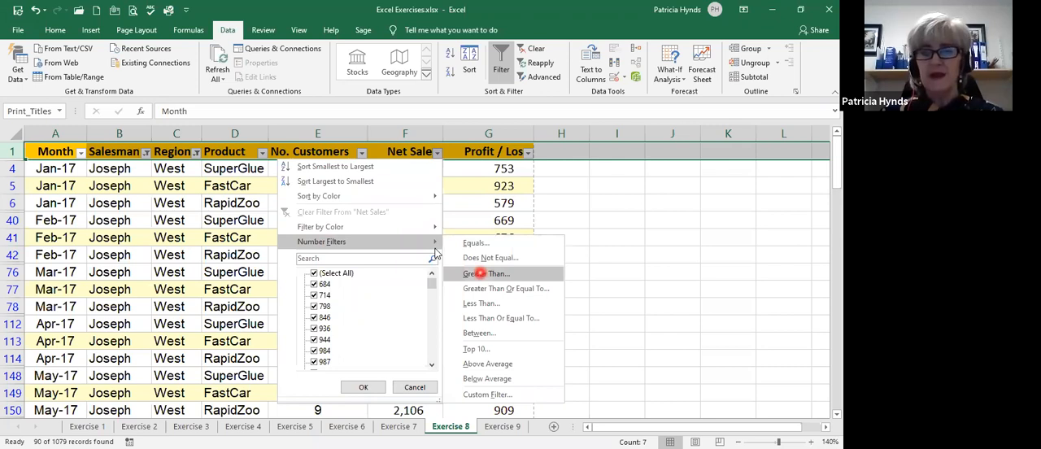
left_click(483, 274)
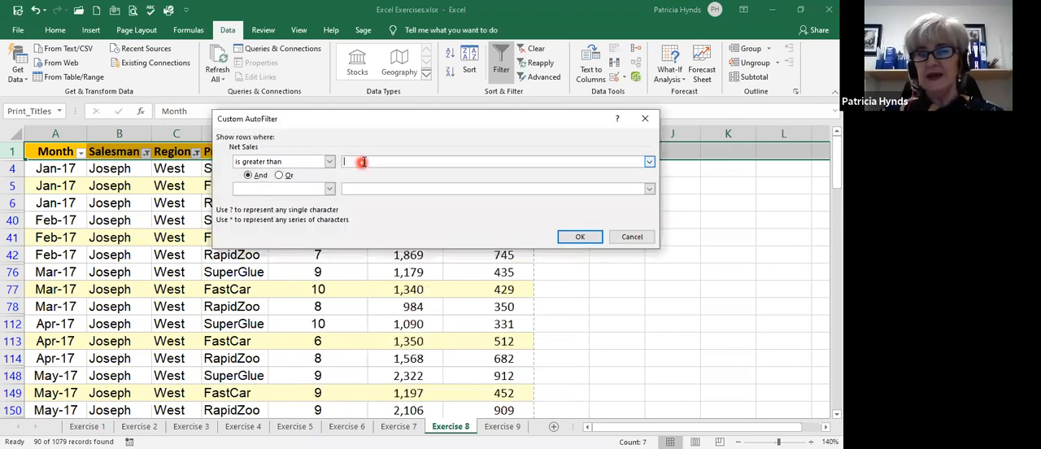
type("18")
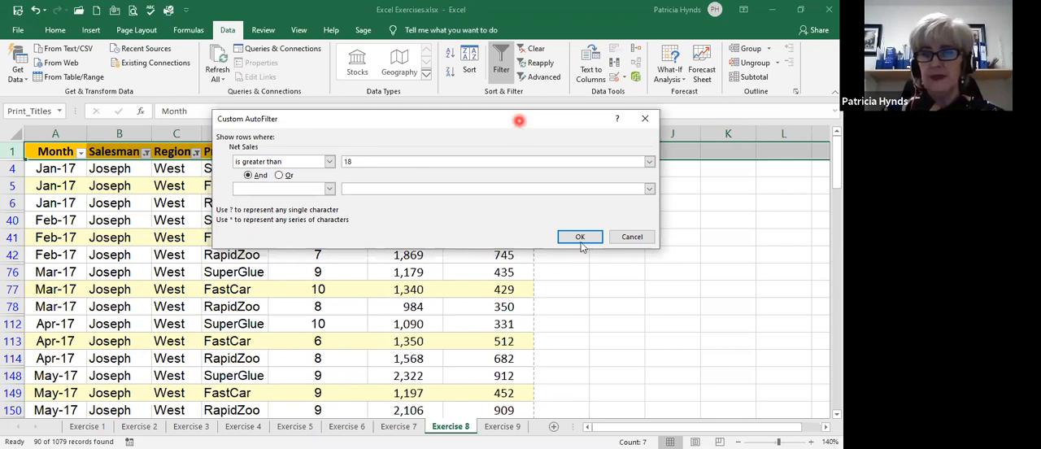
type("00")
left_click(576, 236)
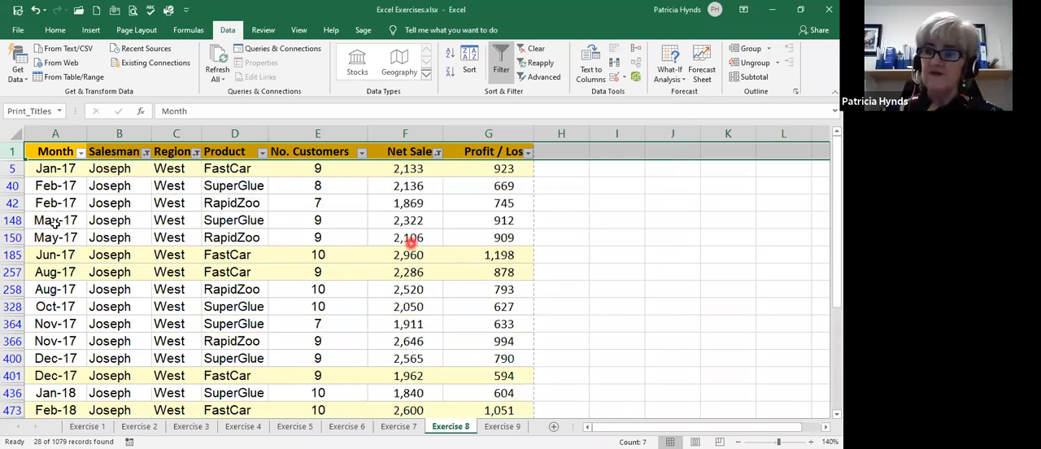
left_click(80, 151)
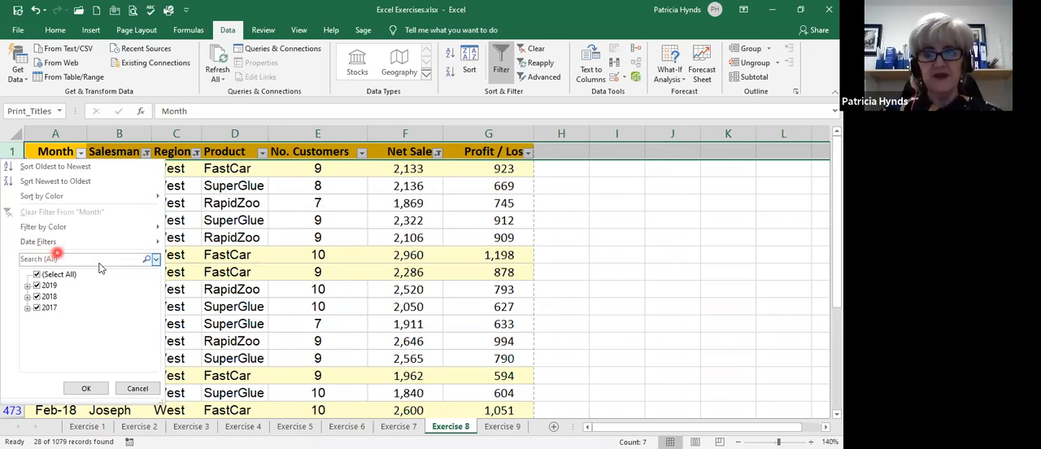
mouse_move(64, 243)
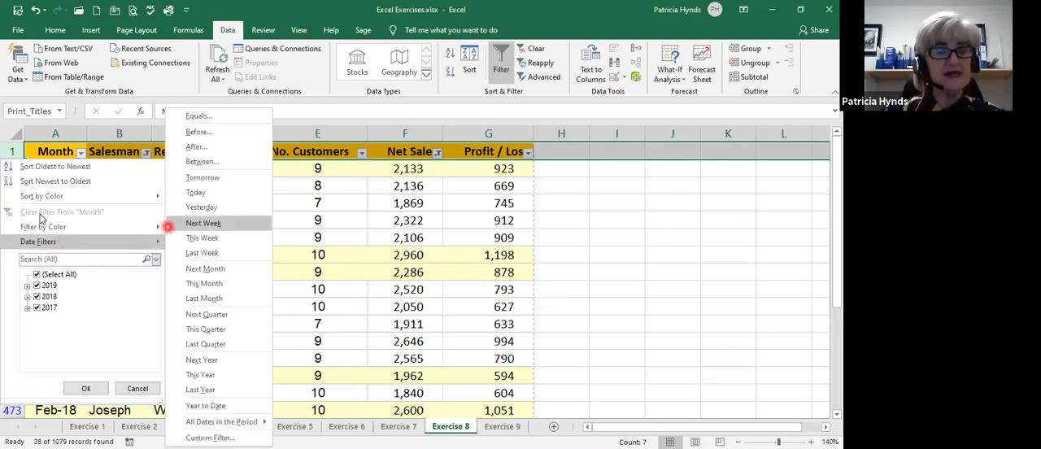
key("Escape")
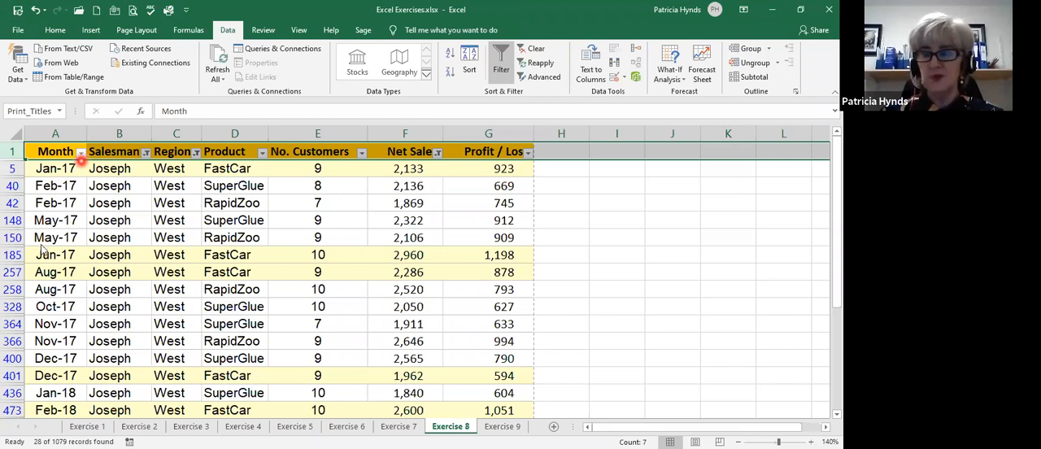
Filter the Month column with a date filter for dates between 01/04/17 and 31/12/17.
left_click(81, 153)
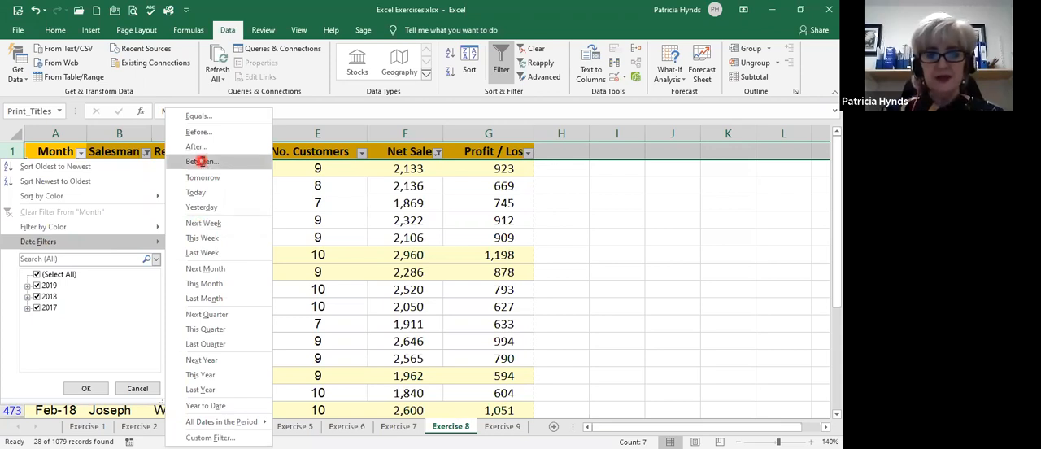
left_click(363, 155)
type("01")
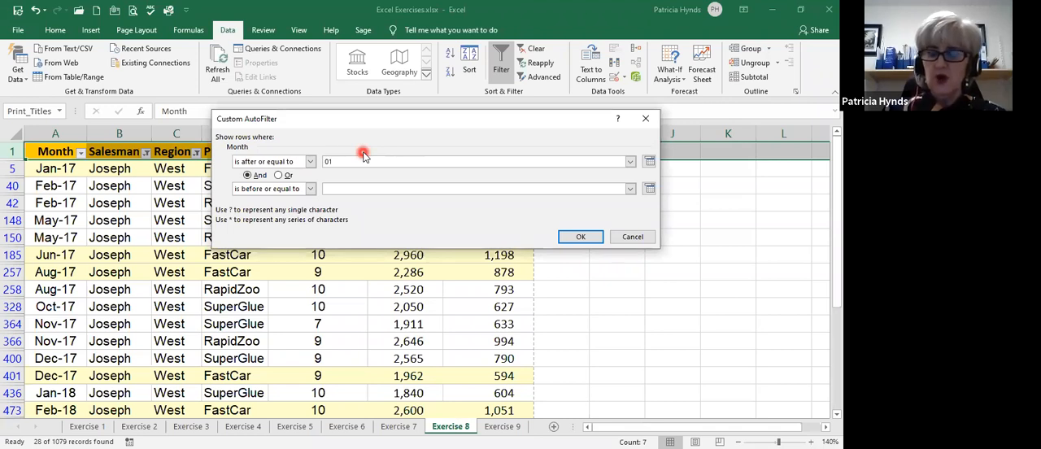
type("/")
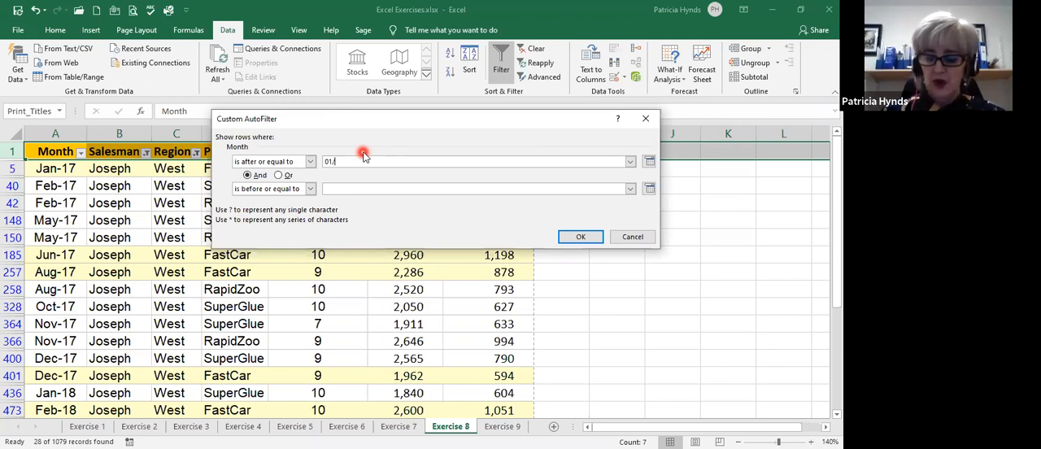
type("04/")
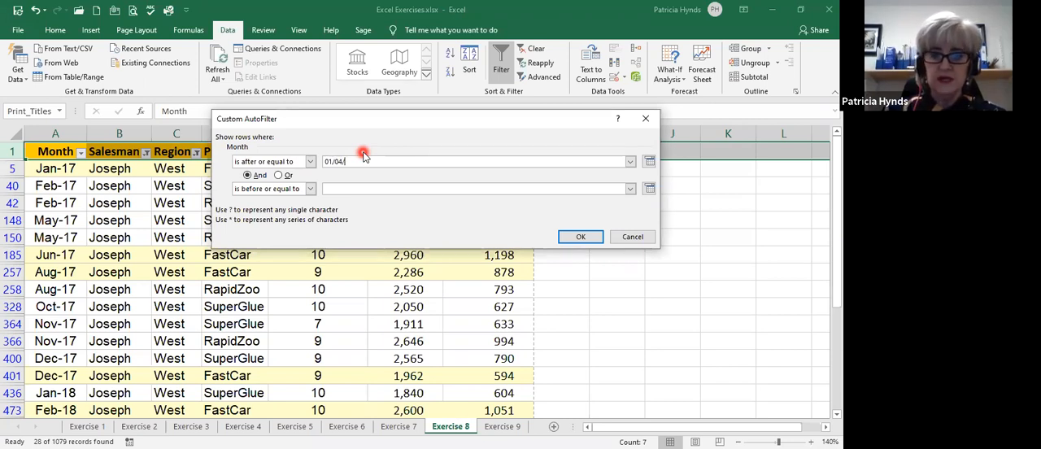
type("17")
left_click(349, 191)
type("3")
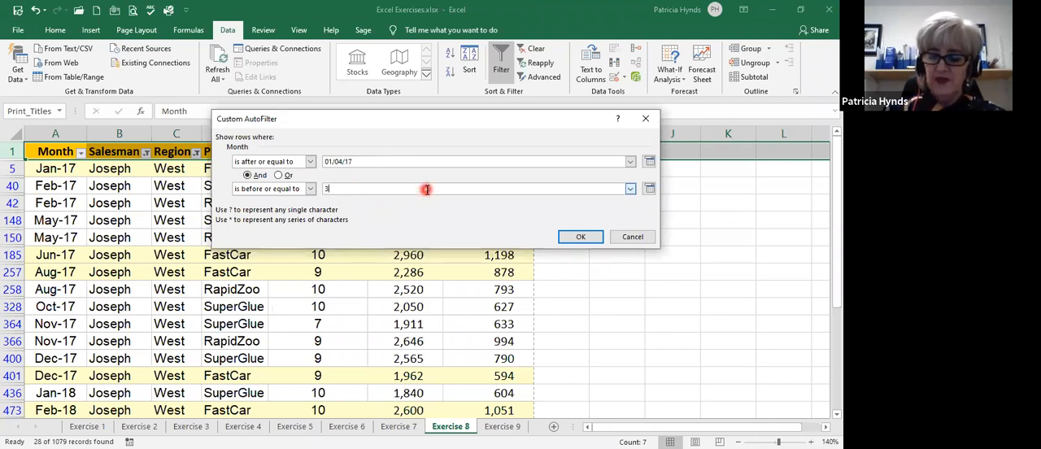
type("1/12/17")
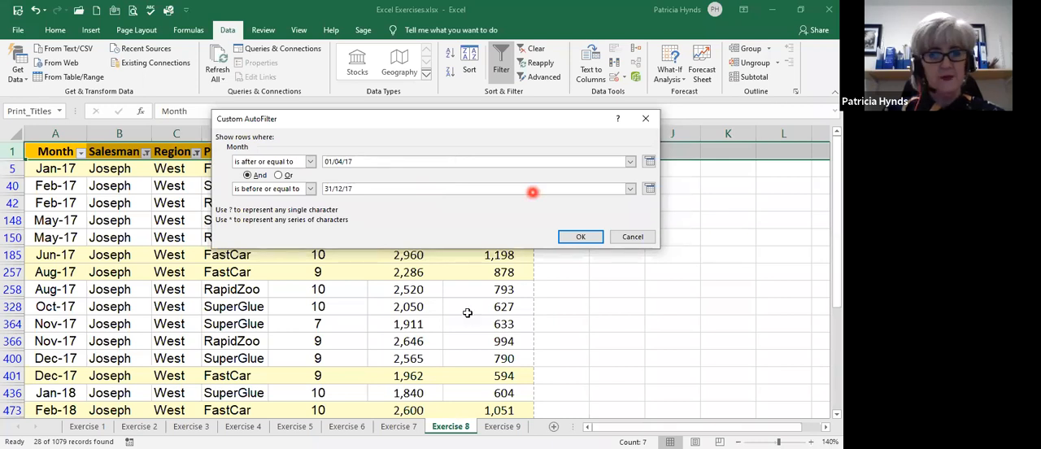
key("Return")
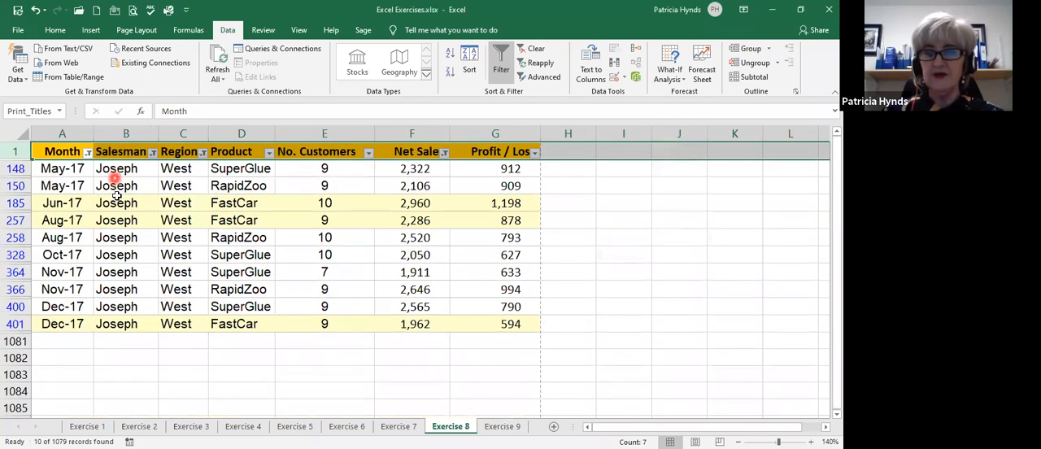